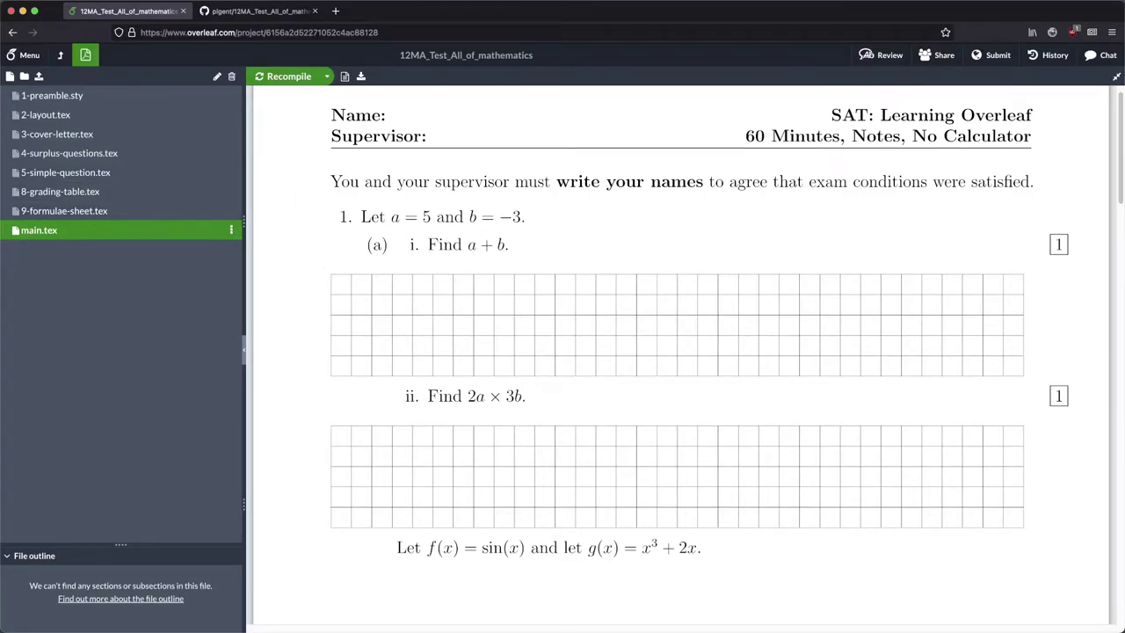
Leave the GitHub copy, return to the Overleaf project and open 5-simple-question.tex.
{"action": "left_click", "coordinate": [268, 12]}
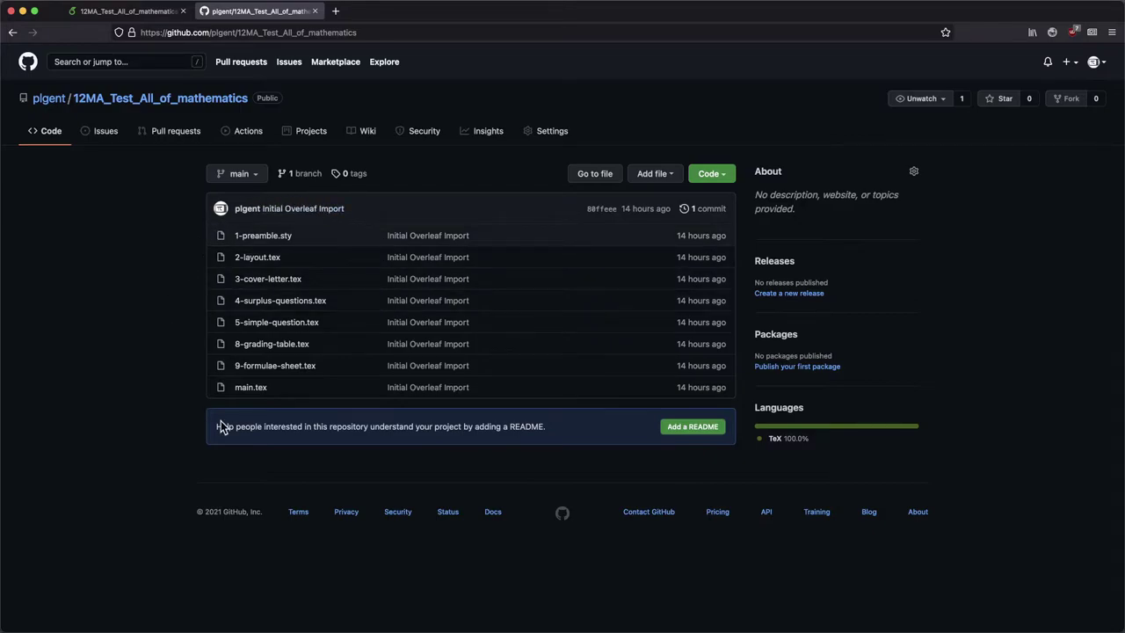
{"action": "left_click", "coordinate": [132, 12]}
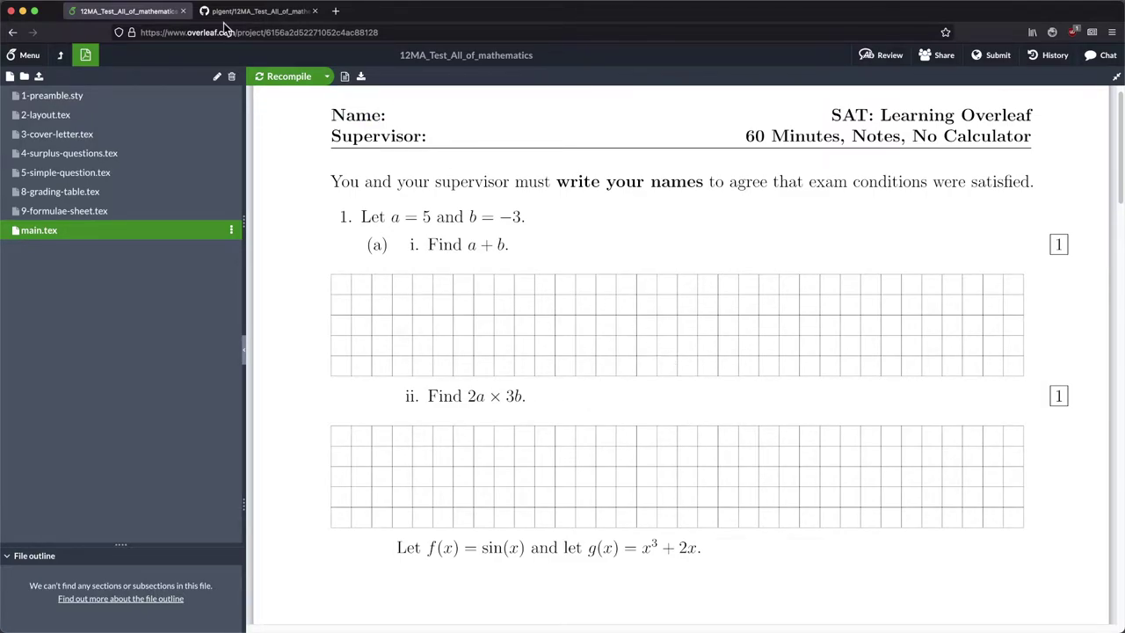
{"action": "left_click", "coordinate": [75, 173]}
{"action": "scroll", "coordinate": [400, 246], "scroll_direction": "up", "scroll_amount": 10}
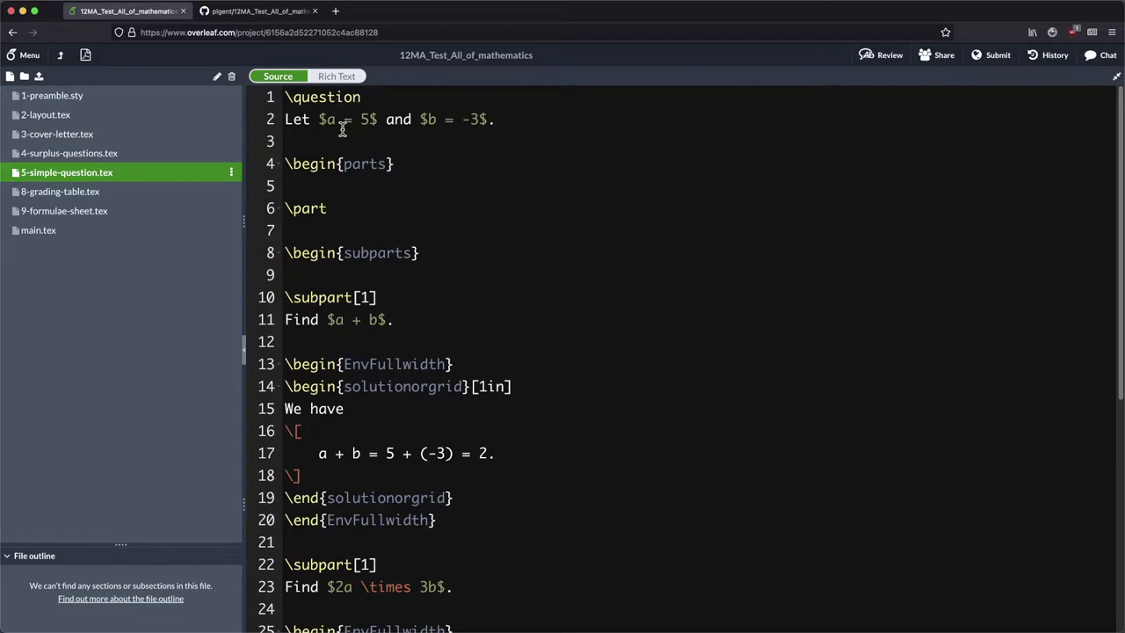
{"action": "scroll", "coordinate": [344, 170], "scroll_direction": "down", "scroll_amount": 5}
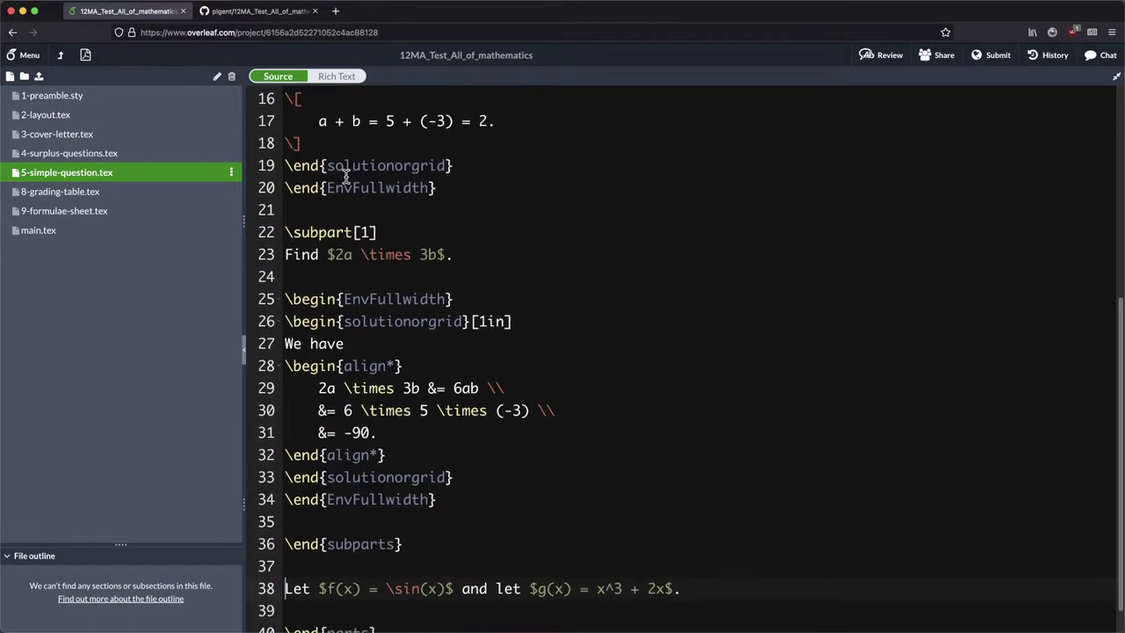
{"action": "scroll", "coordinate": [346, 176], "scroll_direction": "down", "scroll_amount": 5}
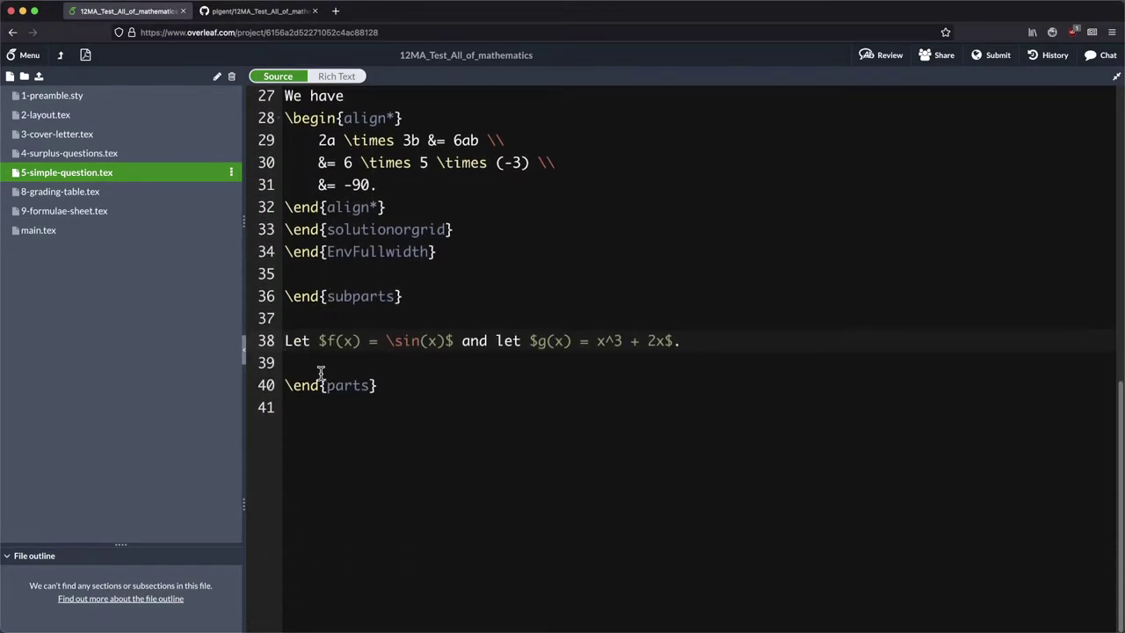
Highlight line 38 defining f(x) and g(x), then bring up the PDF preview.
{"action": "left_click", "coordinate": [302, 360]}
{"action": "left_click", "coordinate": [285, 342]}
{"action": "left_click_drag", "start_coordinate": [285, 342], "coordinate": [682, 339]}
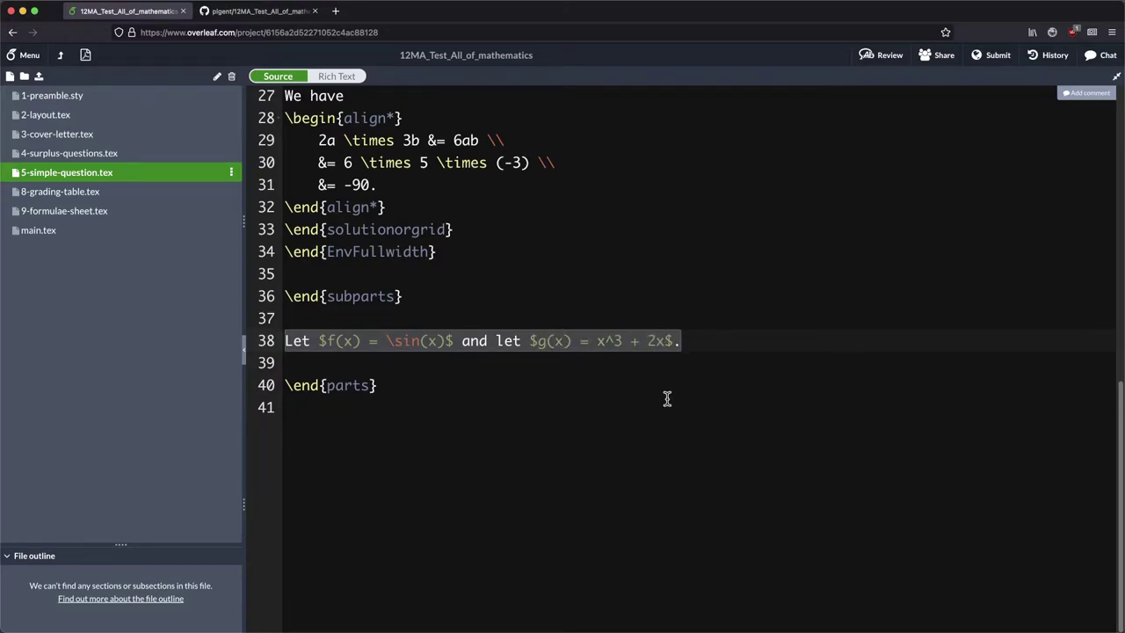
{"action": "left_click", "coordinate": [85, 53]}
Recompile, then delete the backslash from \sin on line 38 and recompile to show italic sin.
{"action": "left_click", "coordinate": [286, 76]}
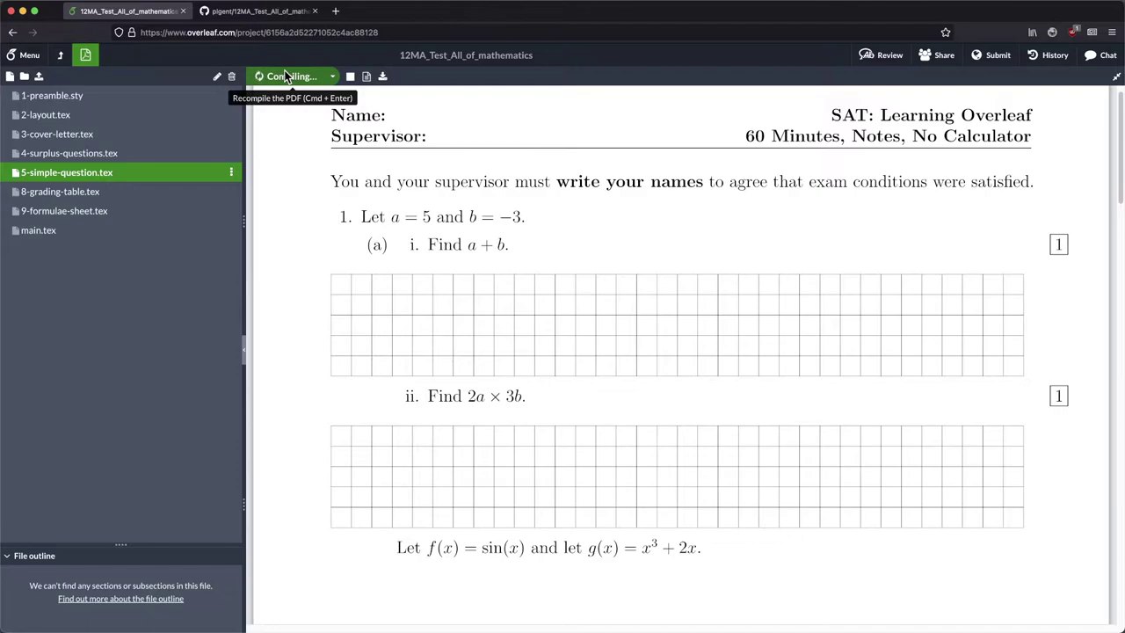
{"action": "scroll", "coordinate": [456, 287], "scroll_direction": "down", "scroll_amount": 3}
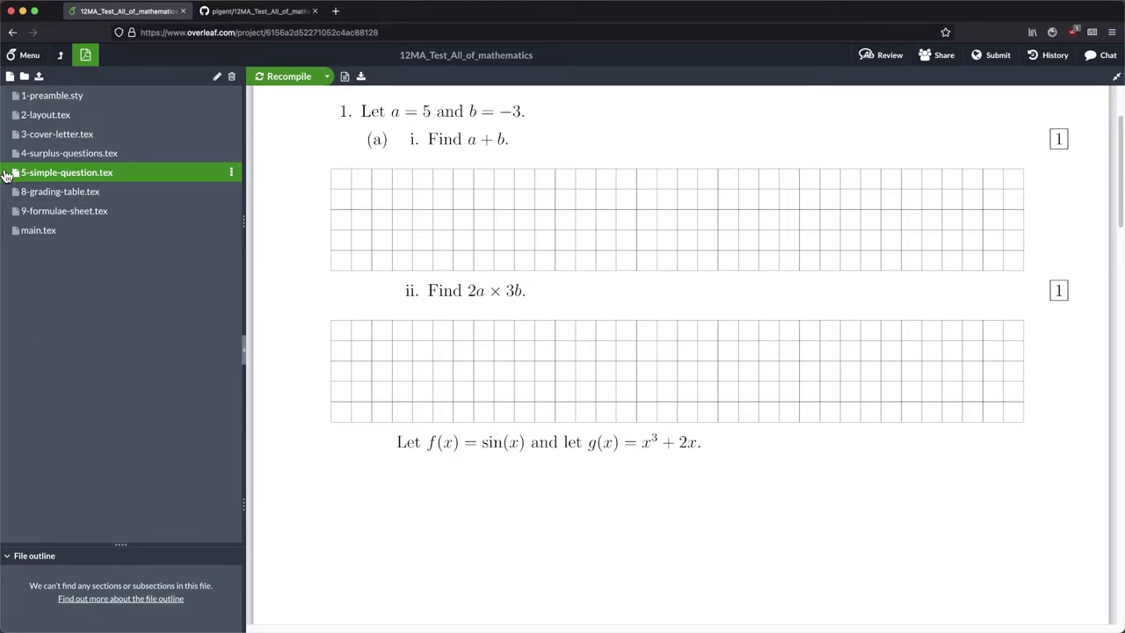
{"action": "left_click", "coordinate": [64, 174]}
{"action": "left_click", "coordinate": [390, 341]}
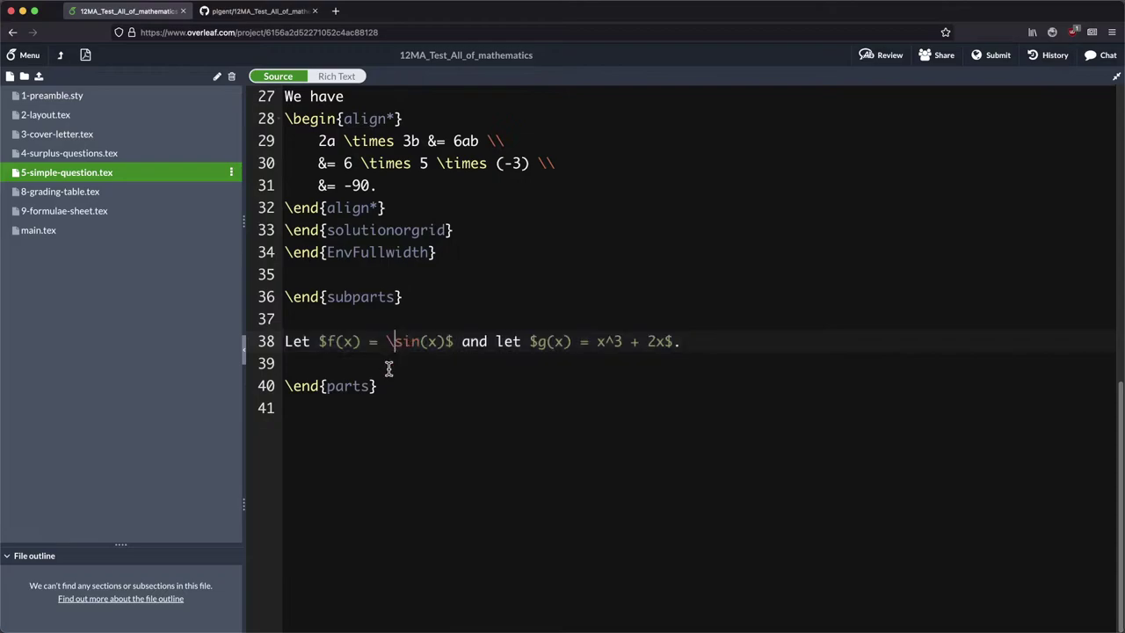
{"action": "key", "text": "BackSpace"}
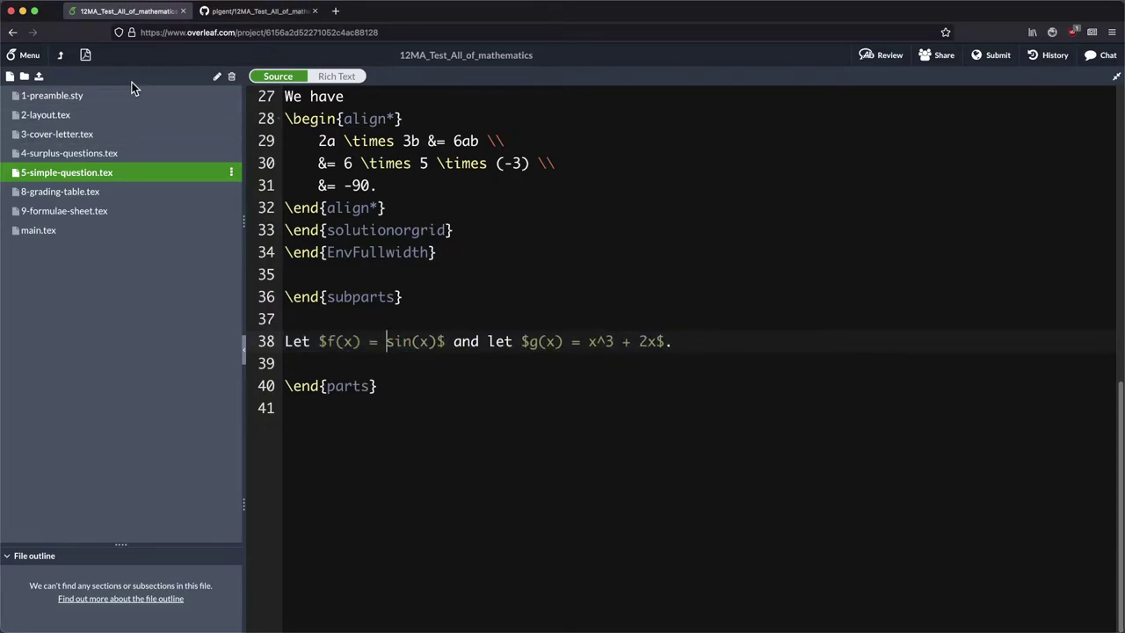
{"action": "left_click", "coordinate": [85, 54]}
{"action": "left_click", "coordinate": [255, 76]}
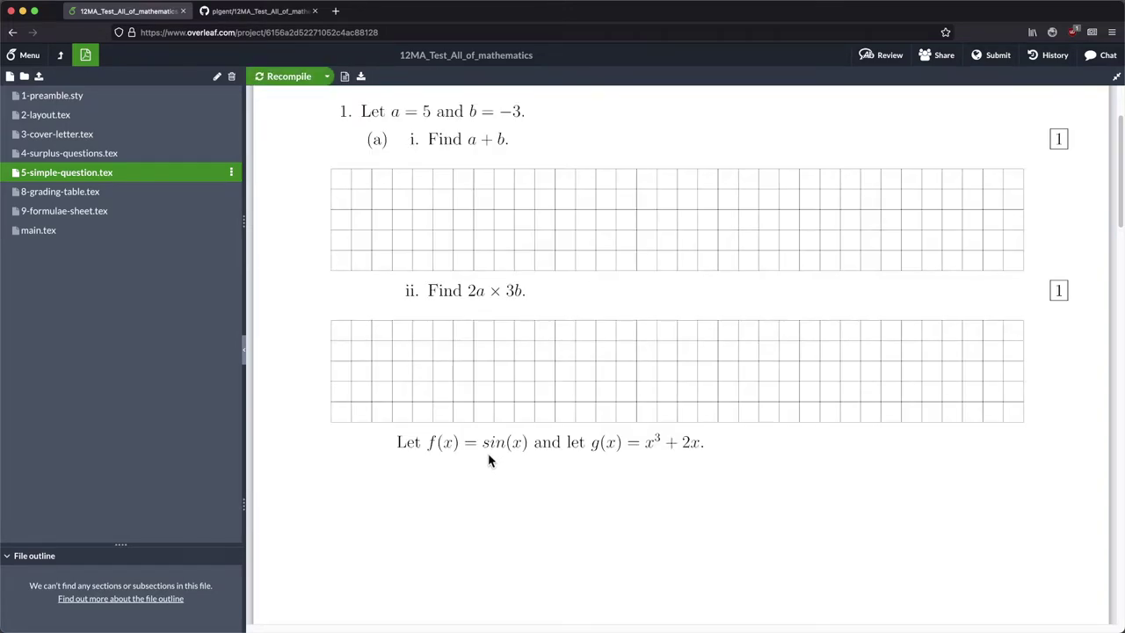
Restore the backslash in \sin and recompile so sin(x) is upright again.
{"action": "left_click", "coordinate": [86, 55]}
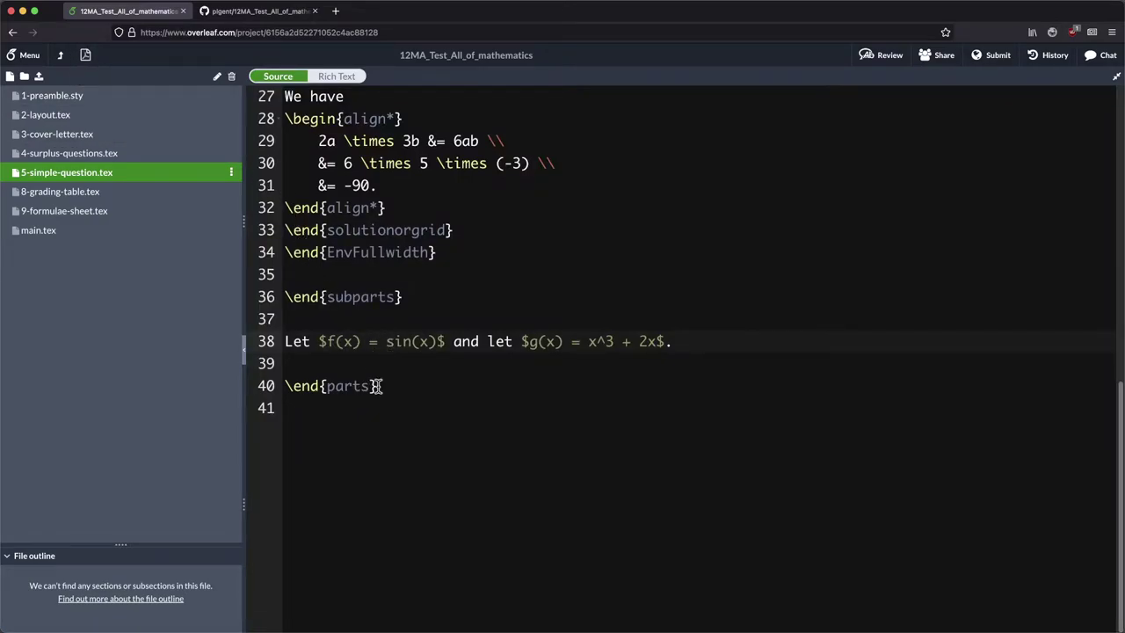
{"action": "type", "text": "\\"}
{"action": "left_click", "coordinate": [408, 318]}
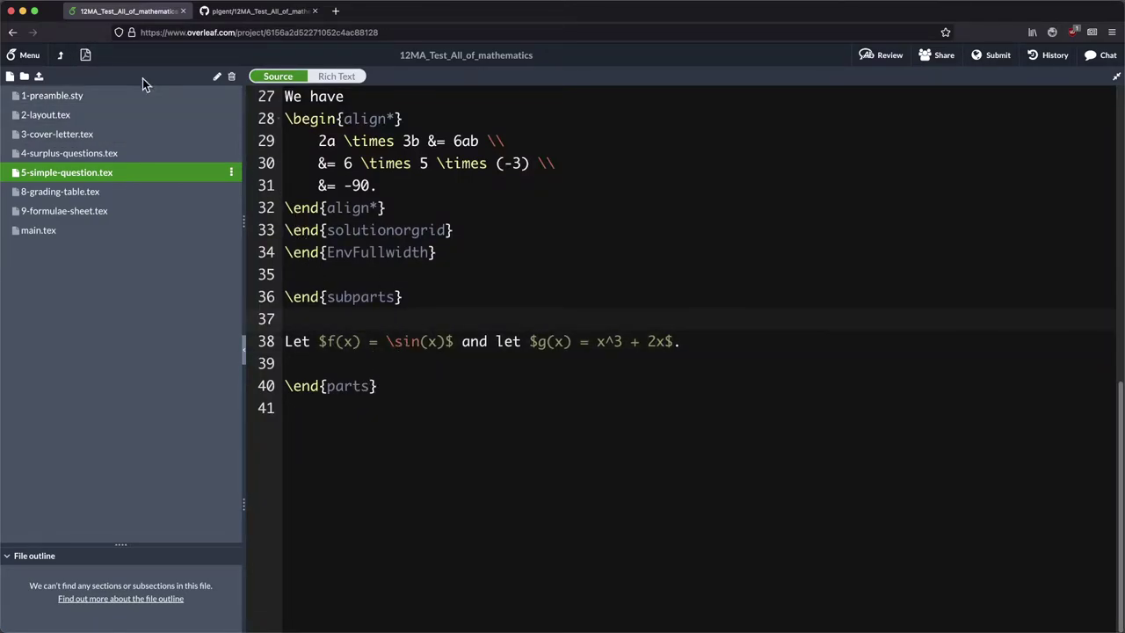
{"action": "left_click", "coordinate": [85, 54]}
{"action": "left_click", "coordinate": [282, 76]}
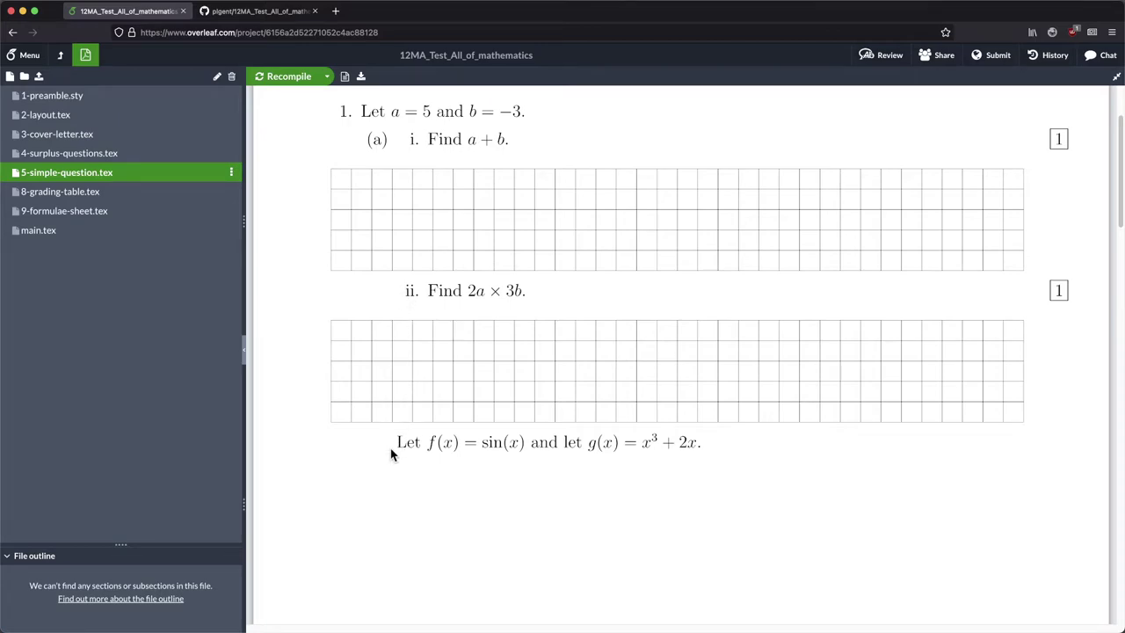
Wrap line 38 in \uplevel{...} and view the PDF with the sentence no longer indented.
{"action": "left_click", "coordinate": [110, 176]}
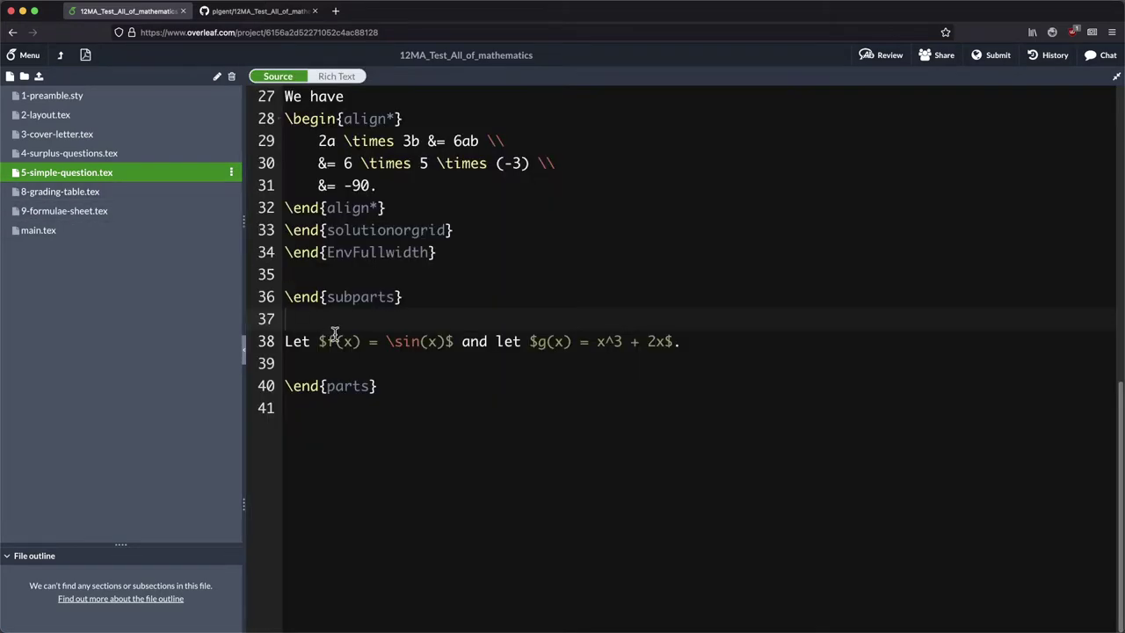
{"action": "left_click", "coordinate": [285, 350]}
{"action": "type", "text": "\\"}
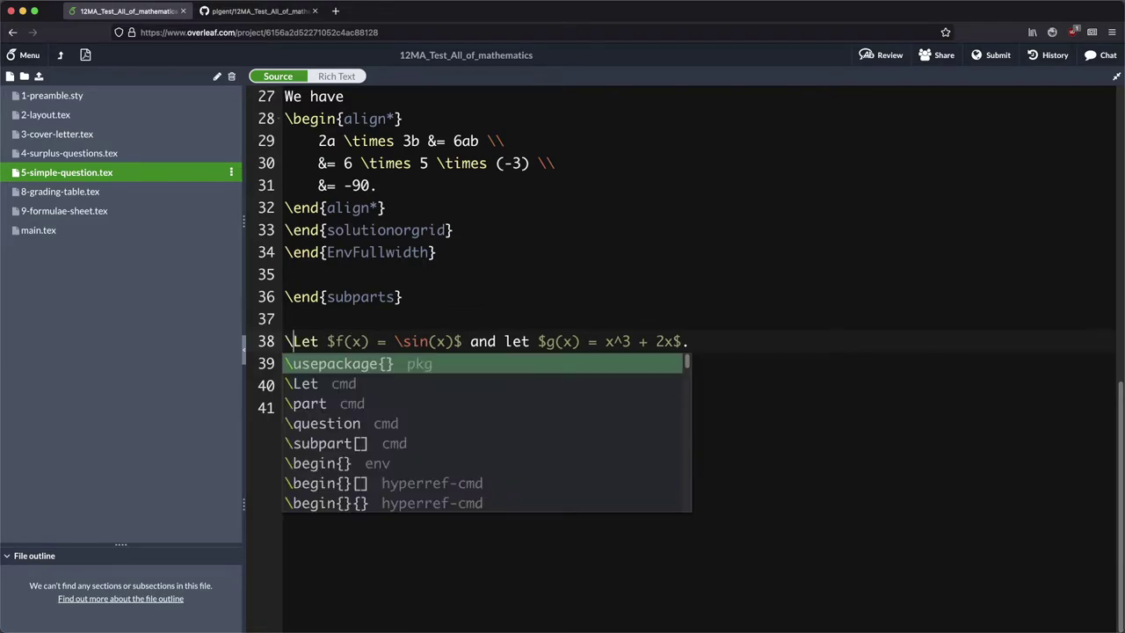
{"action": "type", "text": "uplevel"}
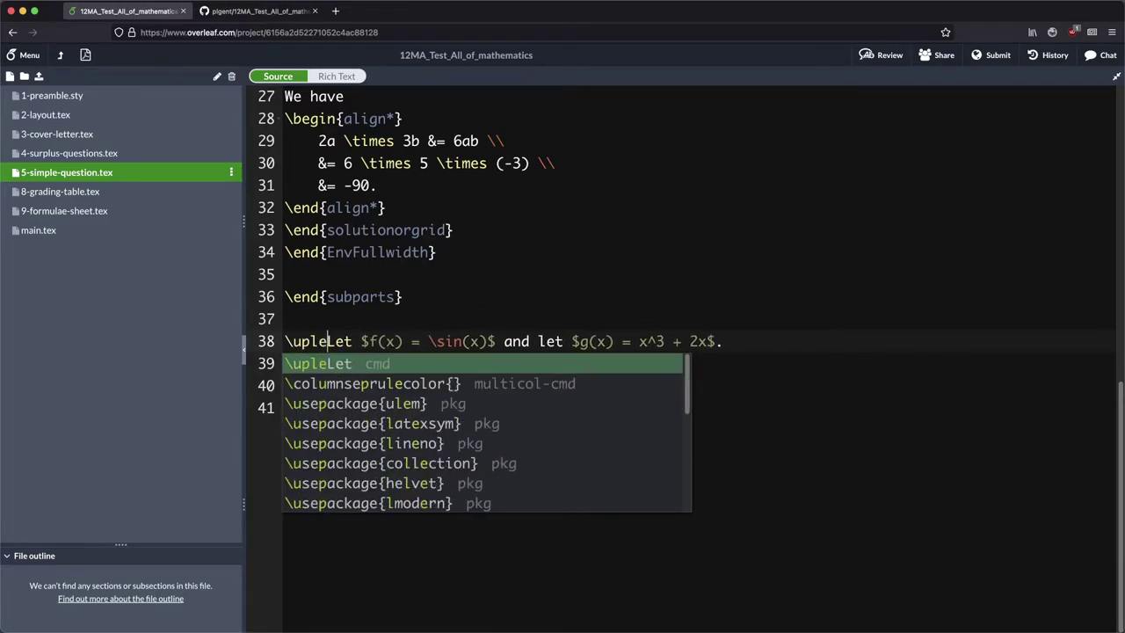
{"action": "type", "text": "{"}
{"action": "key", "text": "Left"}
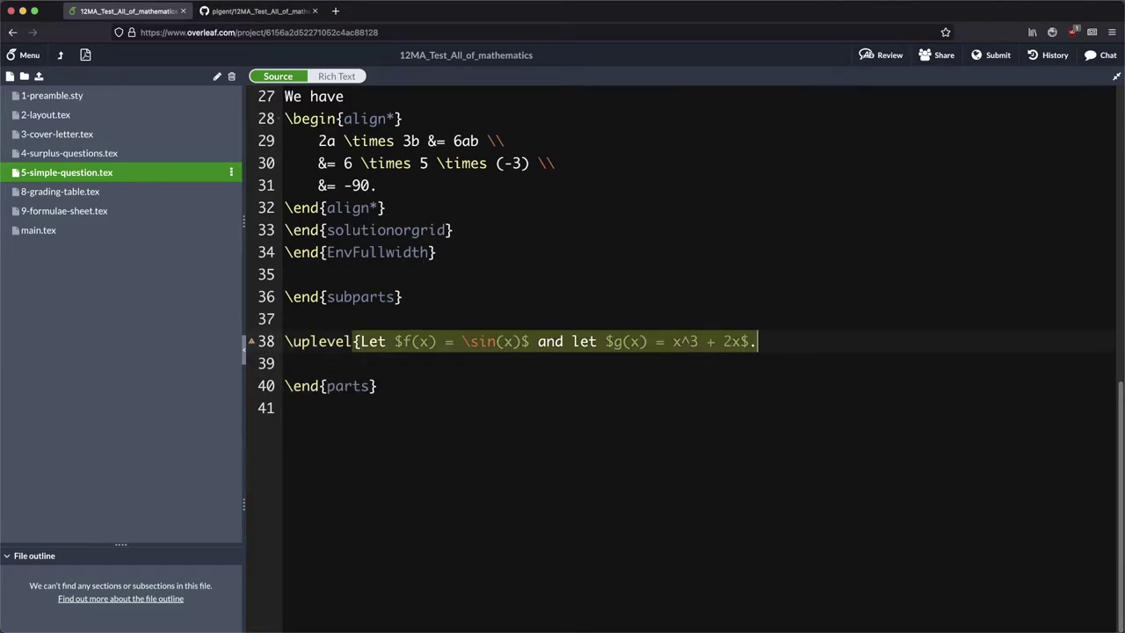
{"action": "type", "text": "}"}
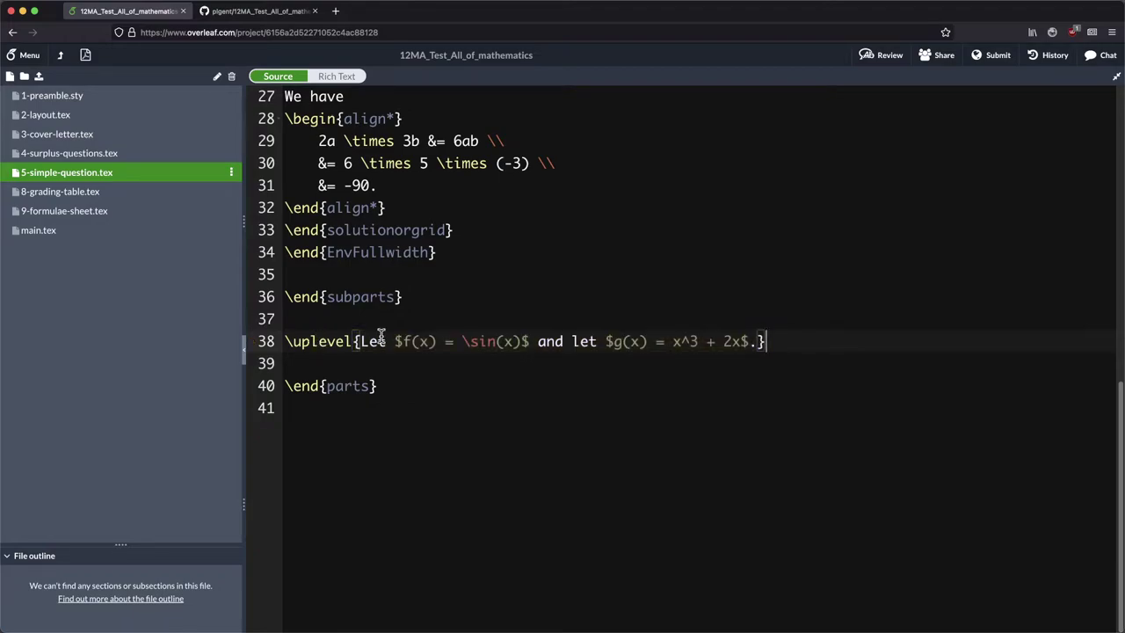
{"action": "left_click", "coordinate": [85, 55]}
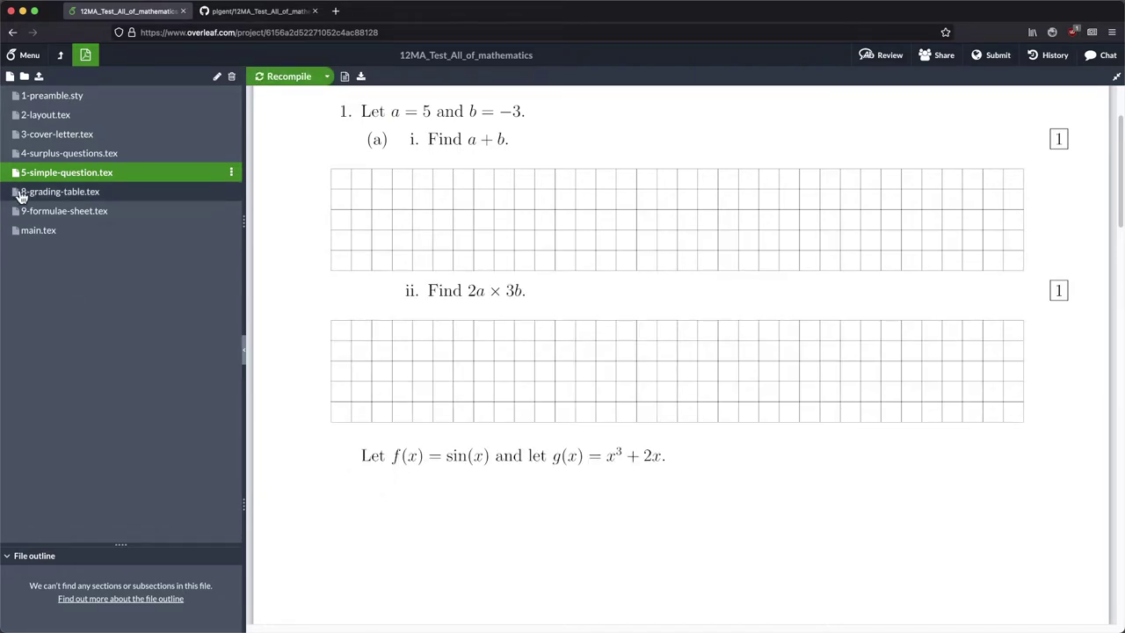
Insert a new \part containing a subparts environment below line 38.
{"action": "left_click", "coordinate": [87, 173]}
{"action": "left_click", "coordinate": [327, 364]}
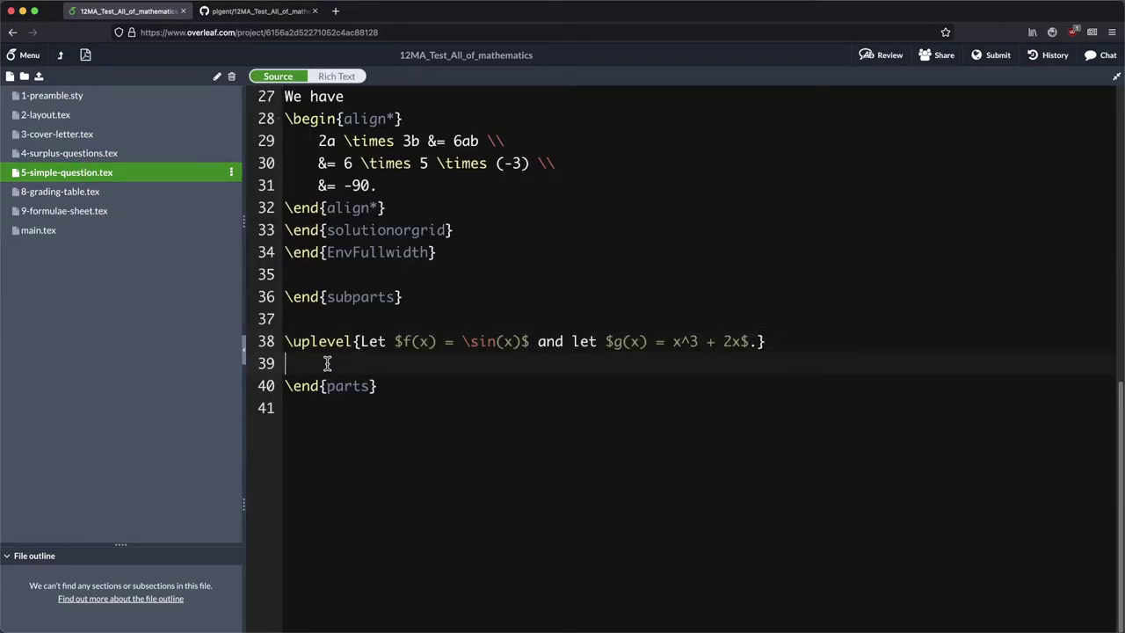
{"action": "key", "text": "Return"}
{"action": "key", "text": "Return"}
{"action": "key", "text": "Up"}
{"action": "type", "text": "\\"}
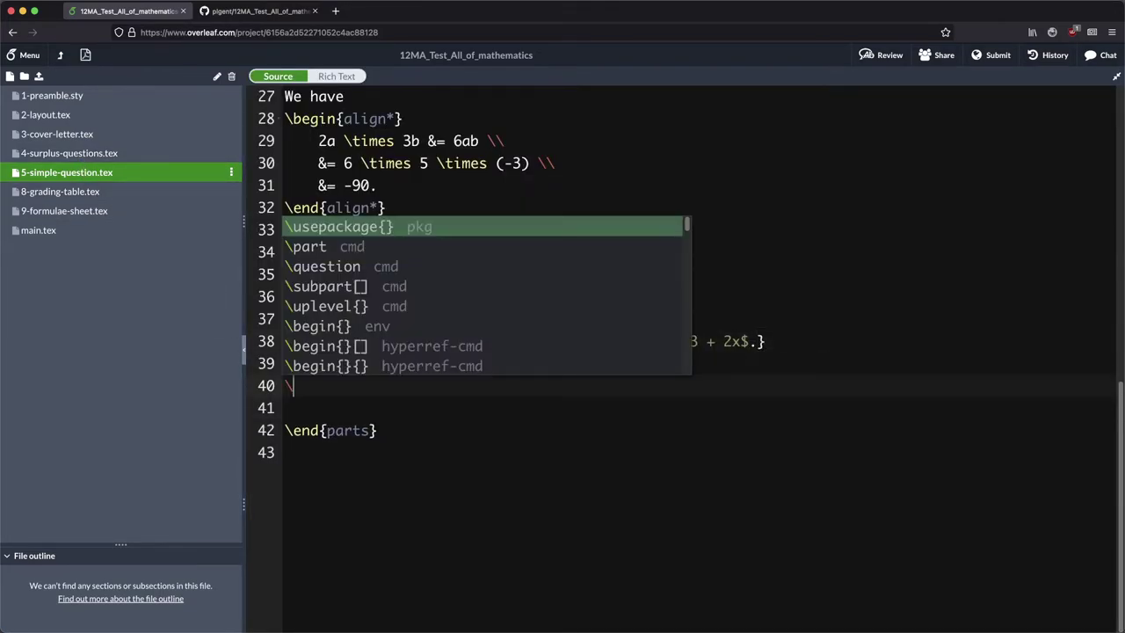
{"action": "type", "text": "part"}
{"action": "key", "text": "Left"}
{"action": "key", "text": "Left"}
{"action": "key", "text": "Left"}
{"action": "key", "text": "Left"}
{"action": "key", "text": "Left"}
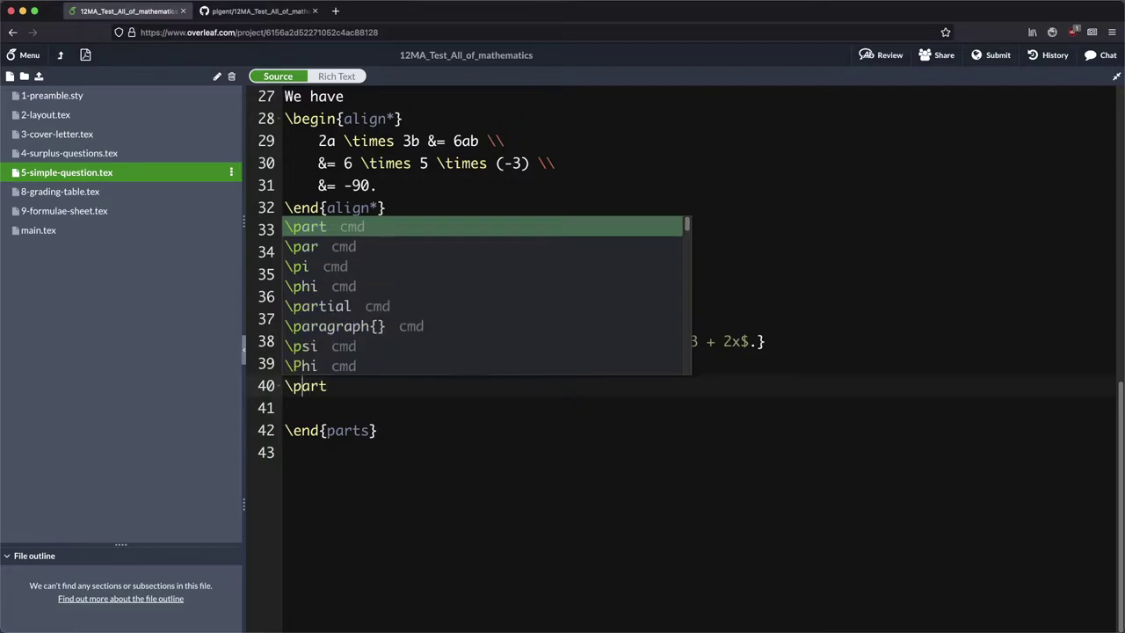
{"action": "key", "text": "Return"}
{"action": "key", "text": "Return"}
{"action": "key", "text": "Up"}
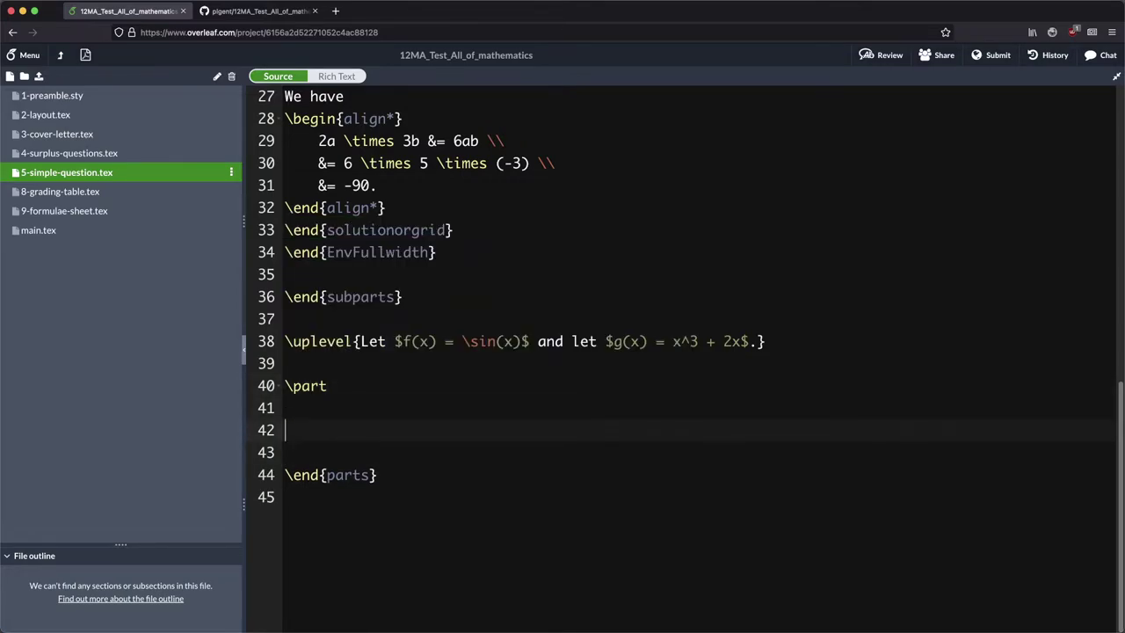
{"action": "type", "text": "\\"}
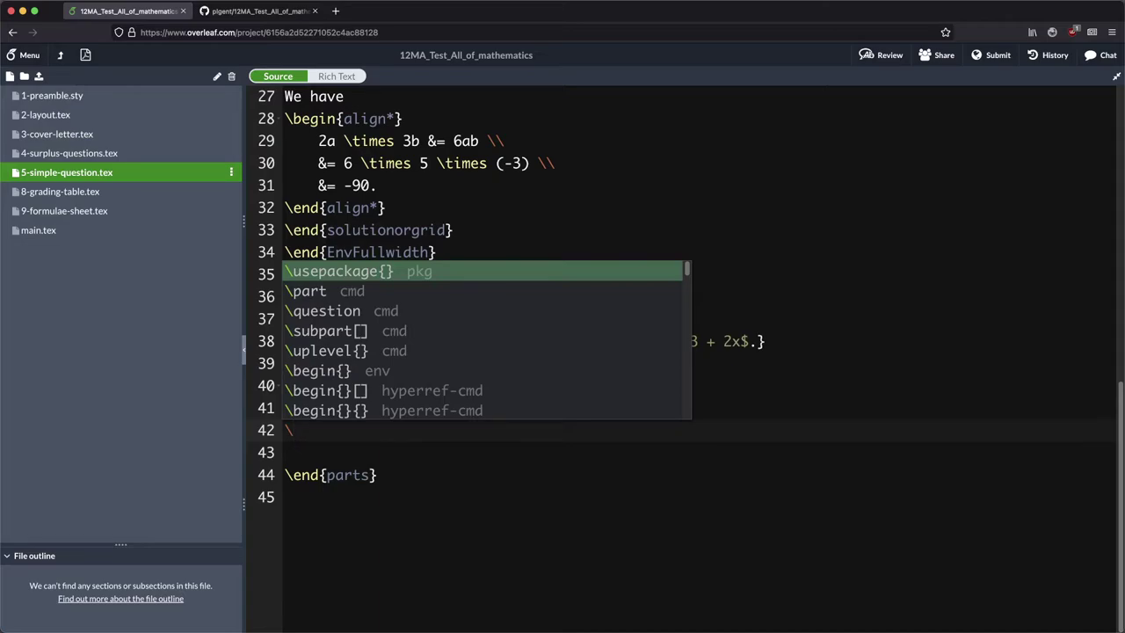
{"action": "type", "text": "begin{sub"}
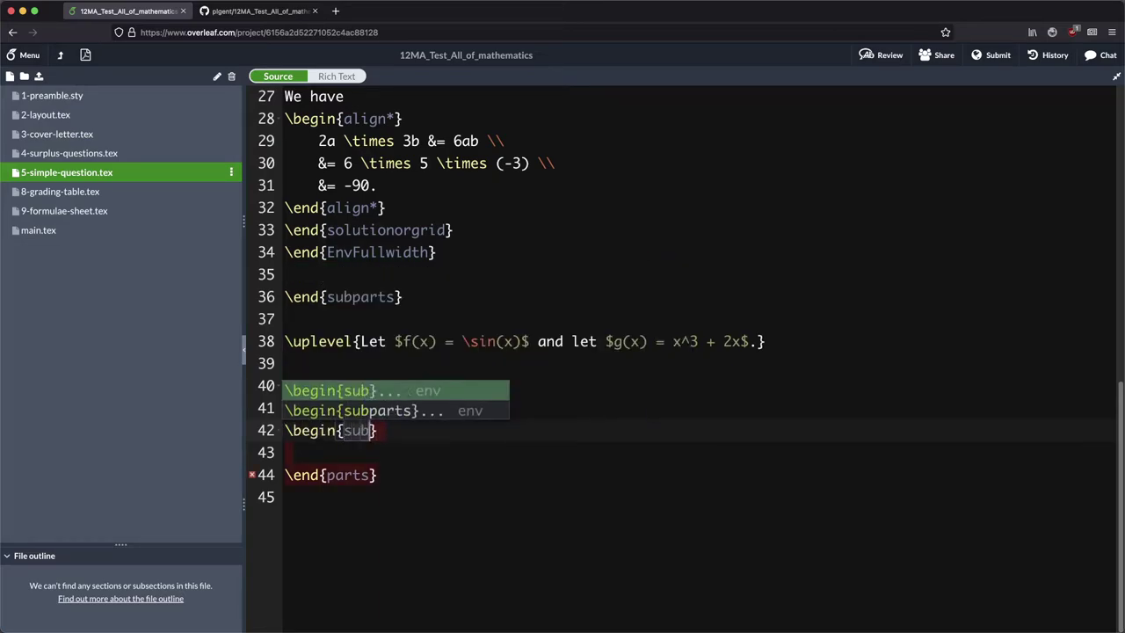
{"action": "type", "text": "parts"}
{"action": "key", "text": "Return"}
{"action": "key", "text": "Return"}
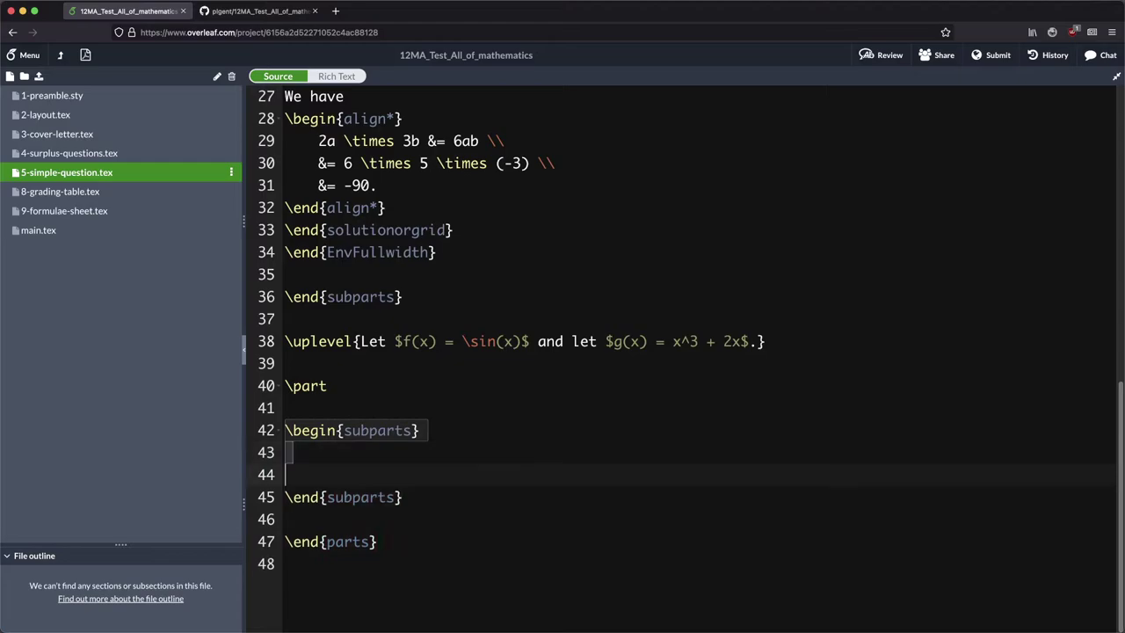
{"action": "key", "text": "Return"}
Add two \subpart[2] lines inside the subparts environment.
{"action": "type", "text": "\\su"}
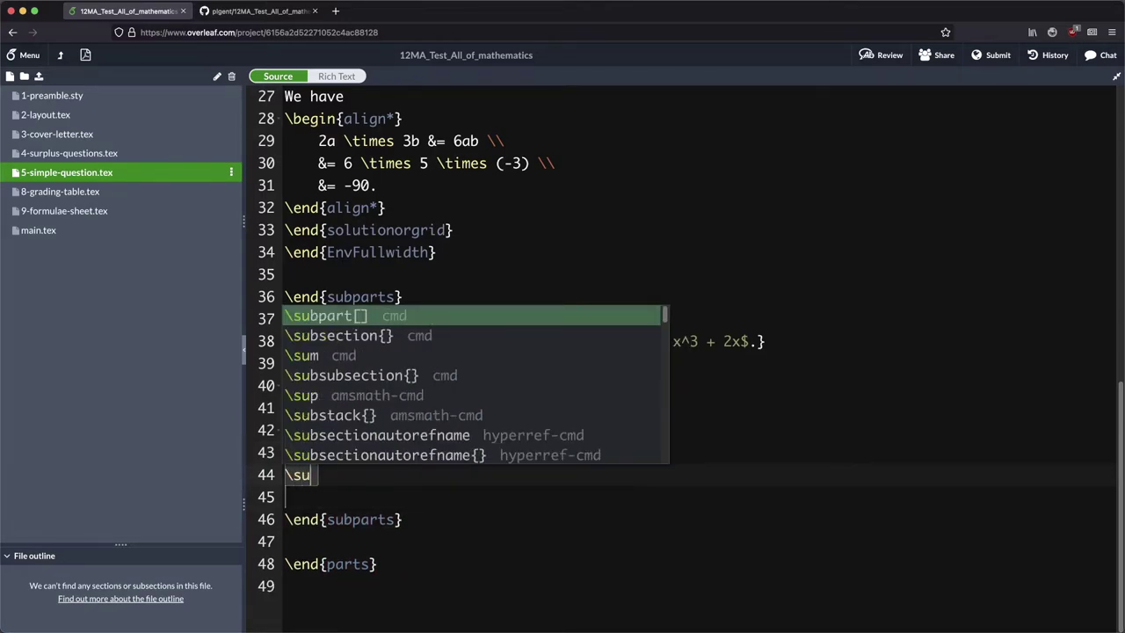
{"action": "type", "text": "bpart["}
{"action": "key", "text": "BackSpace"}
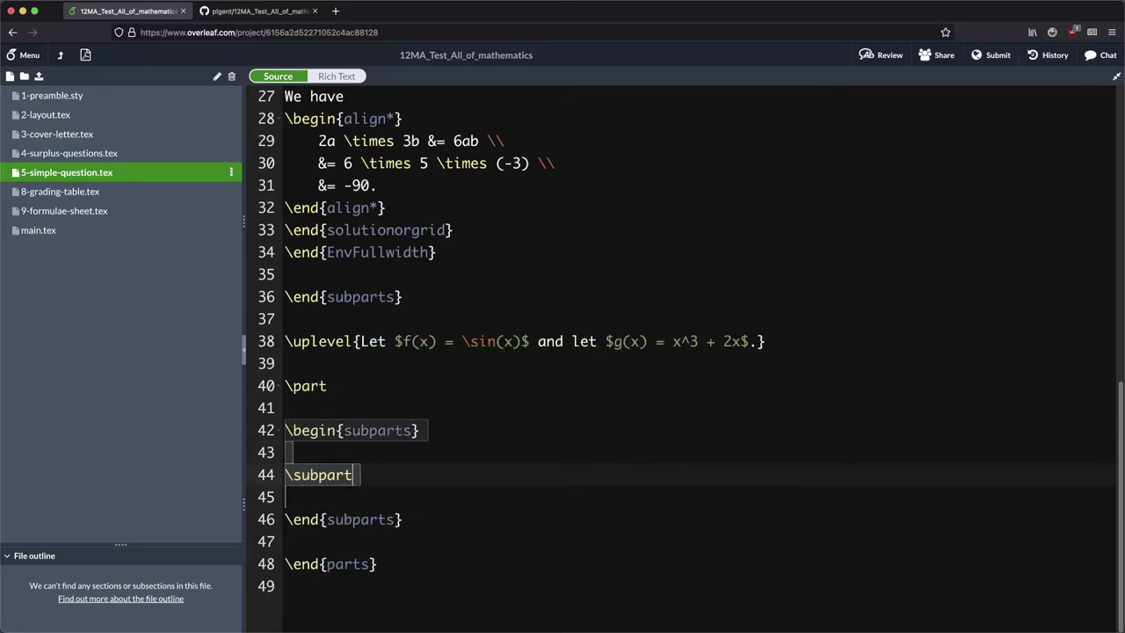
{"action": "type", "text": "[2]"}
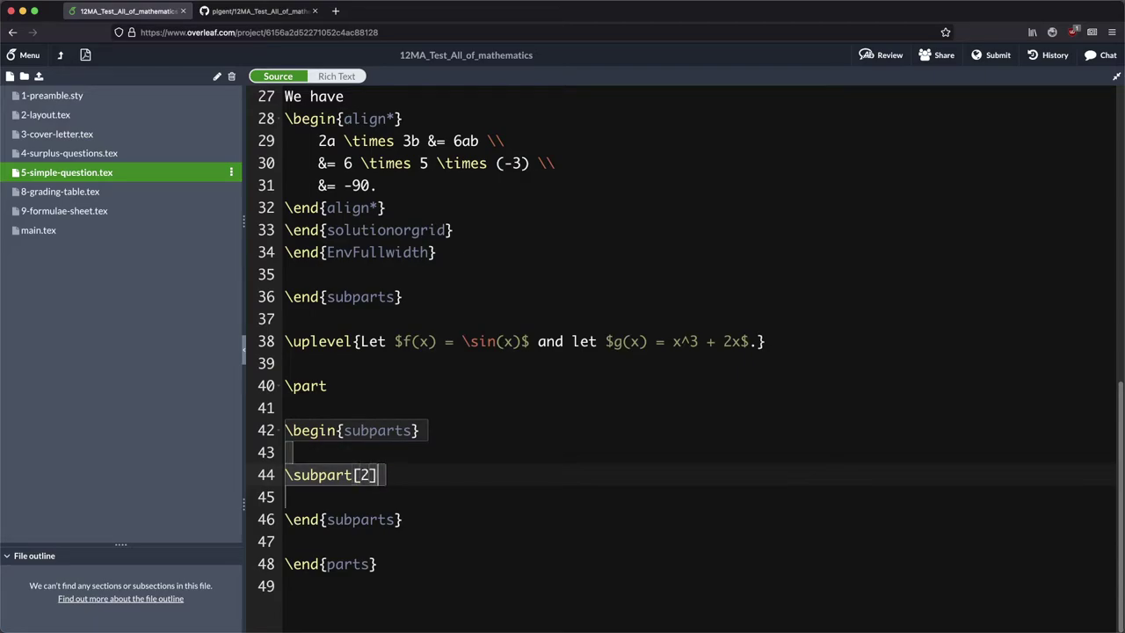
{"action": "key", "text": "shift+Home"}
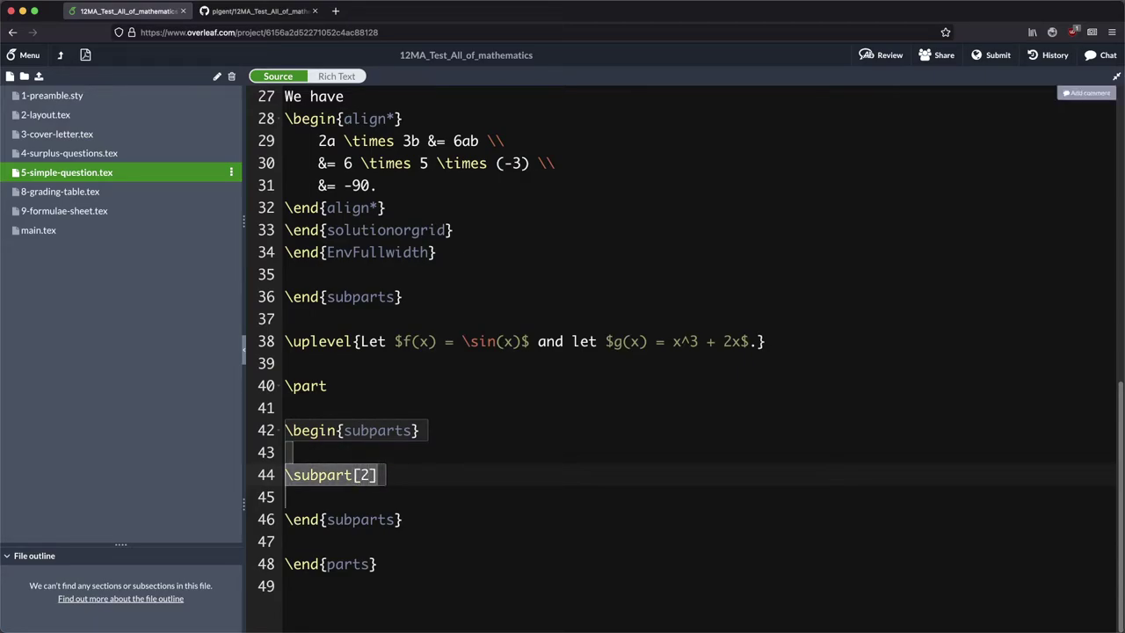
{"action": "key", "text": "ctrl+c"}
{"action": "key", "text": "Down"}
{"action": "key", "text": "Return"}
{"action": "key", "text": "ctrl+v"}
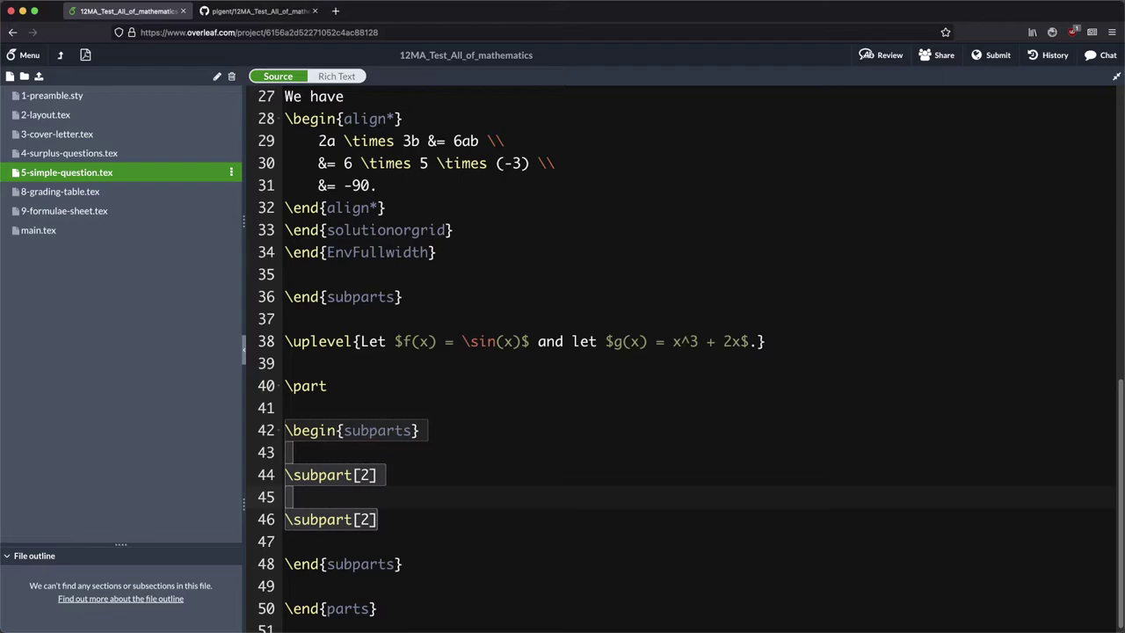
{"action": "key", "text": "Return"}
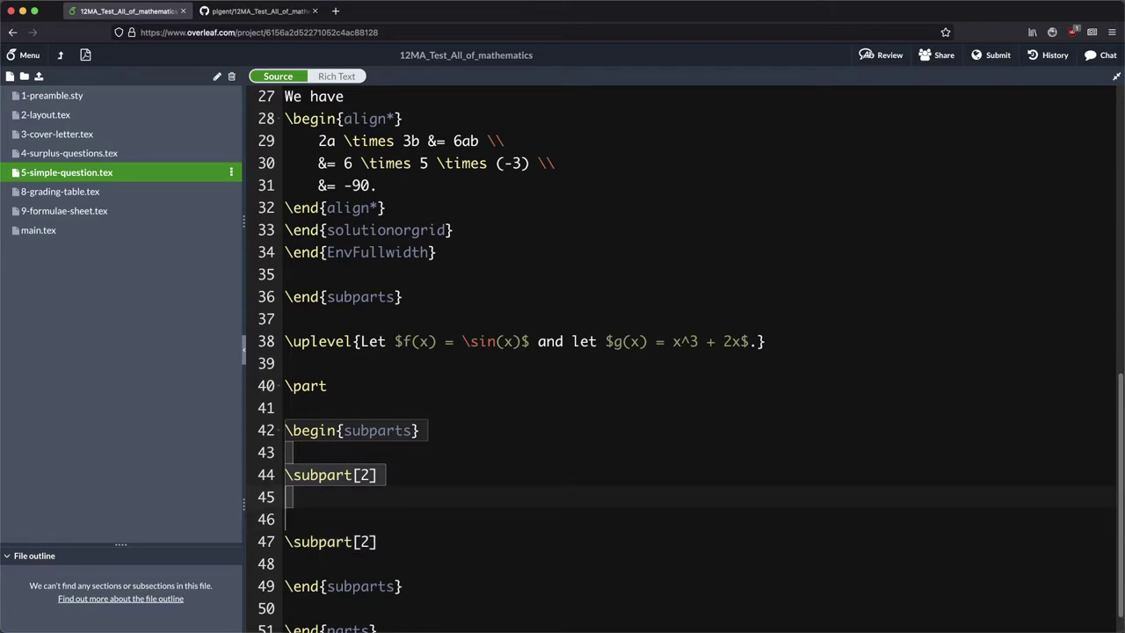
Write the first subpart question 'Find $\diff{}{x}(f(x))$'.
{"action": "type", "text": "Find $$"}
{"action": "key", "text": "Down"}
{"action": "key", "text": "Down"}
{"action": "key", "text": "Down"}
{"action": "key", "text": "Up"}
{"action": "key", "text": "Up"}
{"action": "key", "text": "Up"}
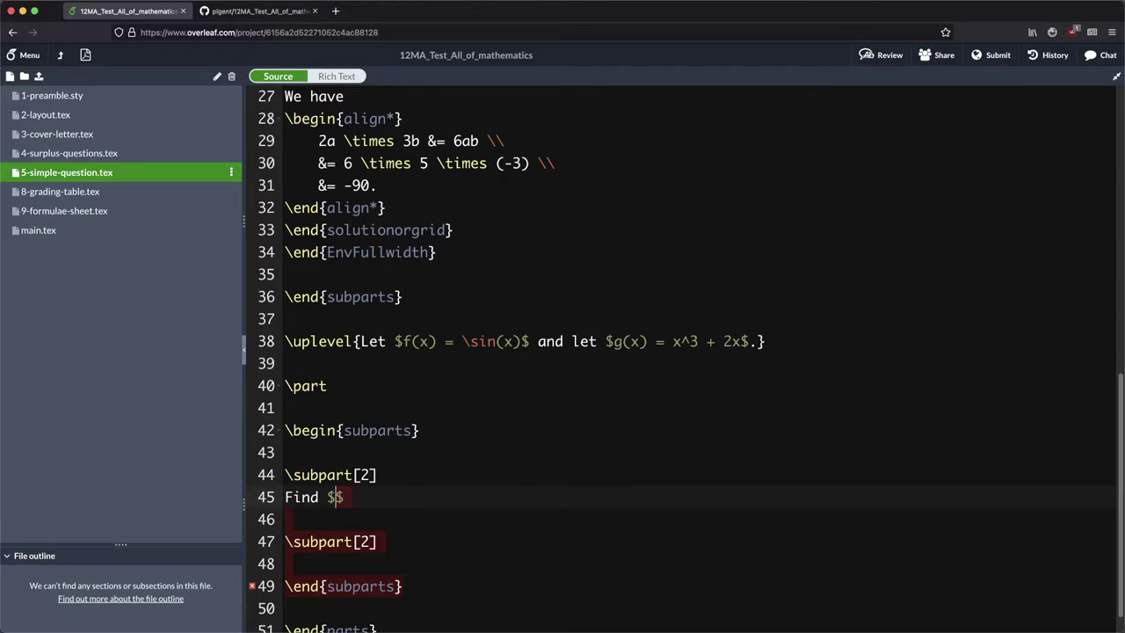
{"action": "type", "text": "\\diff"}
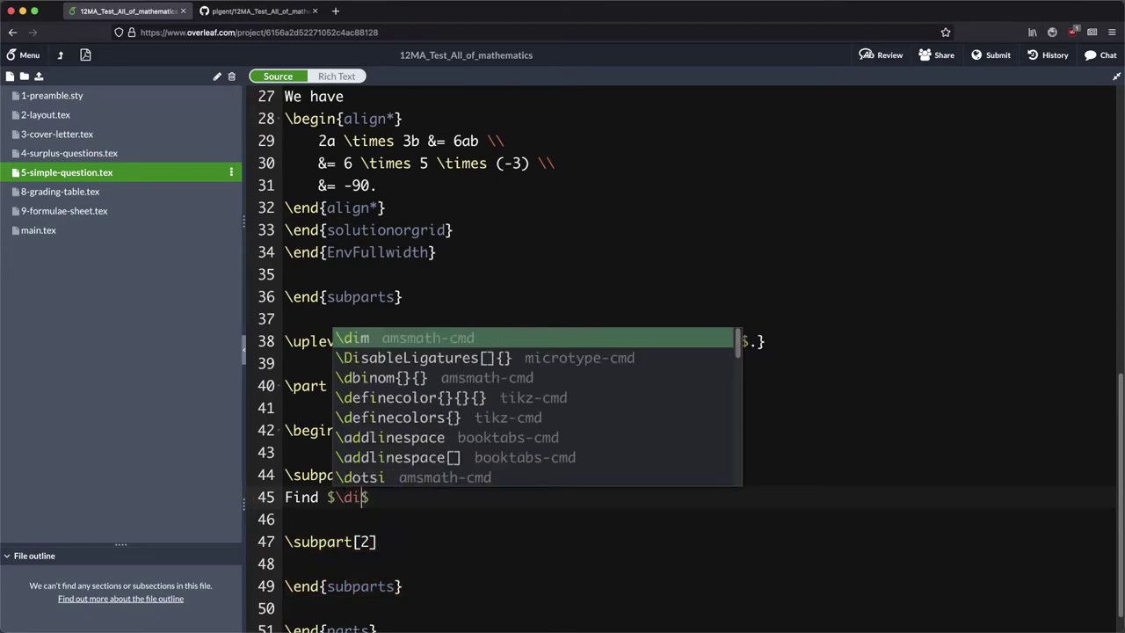
{"action": "type", "text": "{"}
{"action": "key", "text": "Return"}
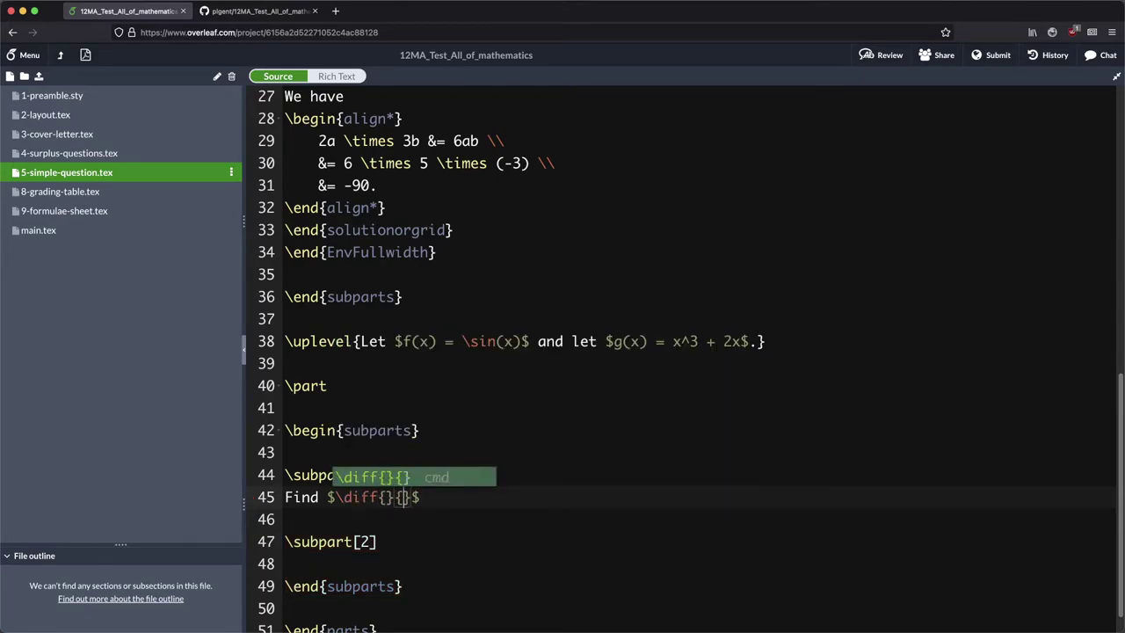
{"action": "type", "text": "x}"}
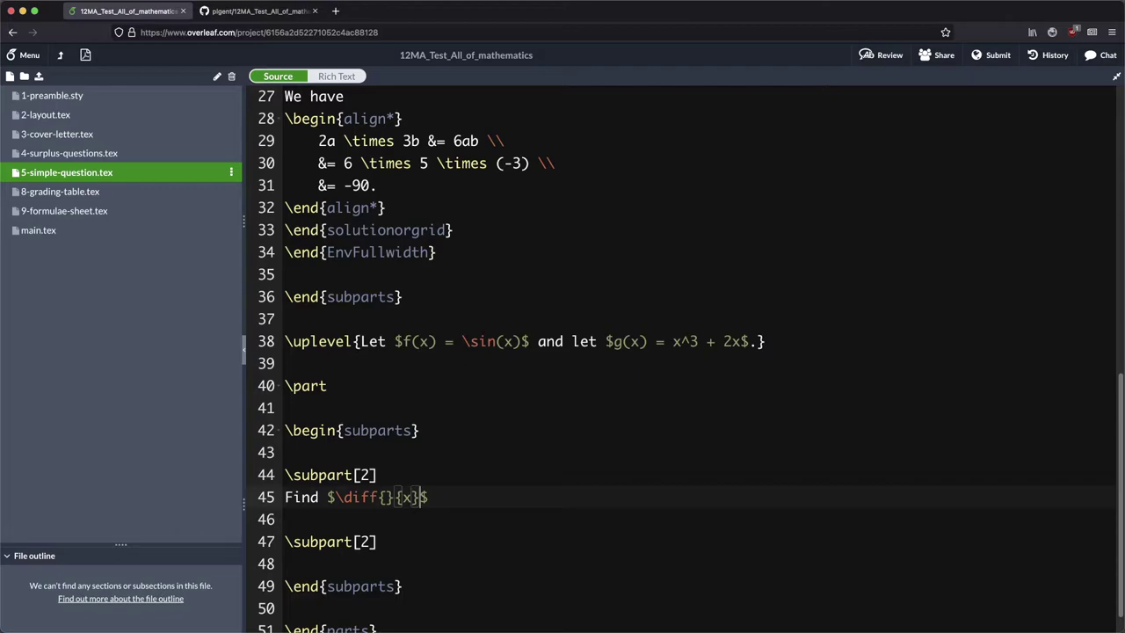
{"action": "type", "text": "(f(x)"}
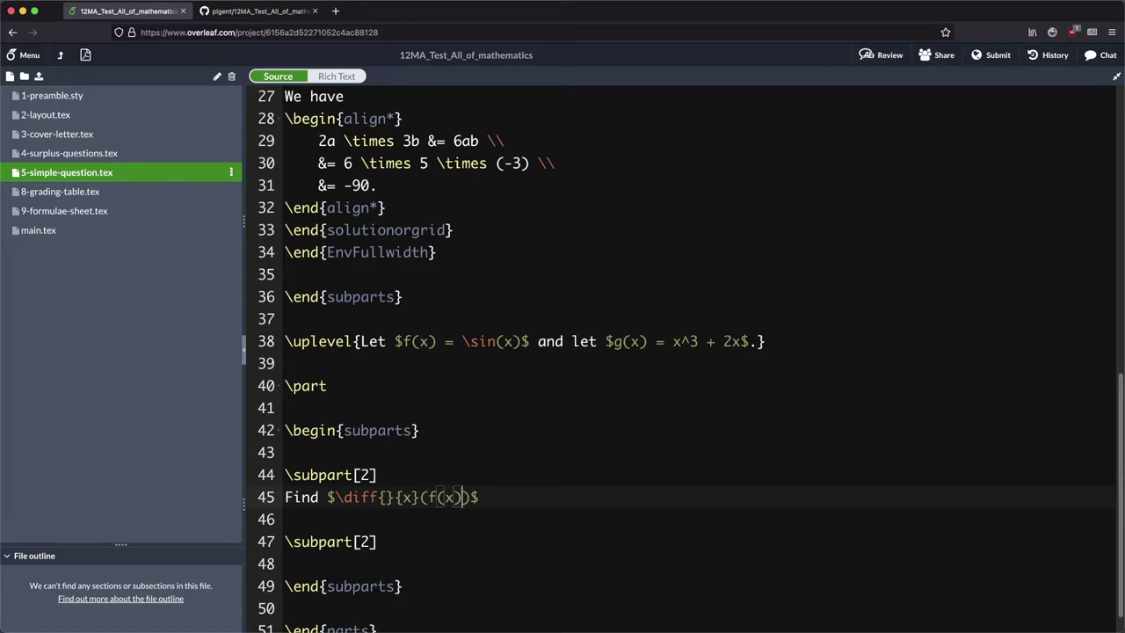
{"action": "key", "text": "Right"}
{"action": "key", "text": "Right"}
Recompile and review the new subparts in the PDF, adding a y in the source.
{"action": "left_click", "coordinate": [85, 55]}
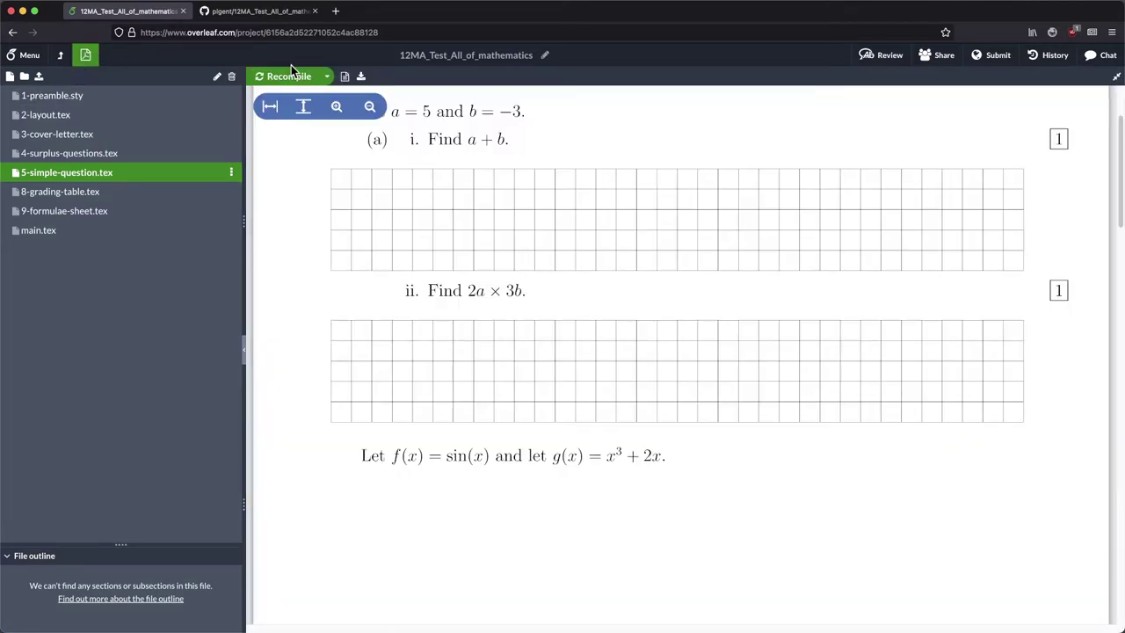
{"action": "left_click", "coordinate": [291, 76]}
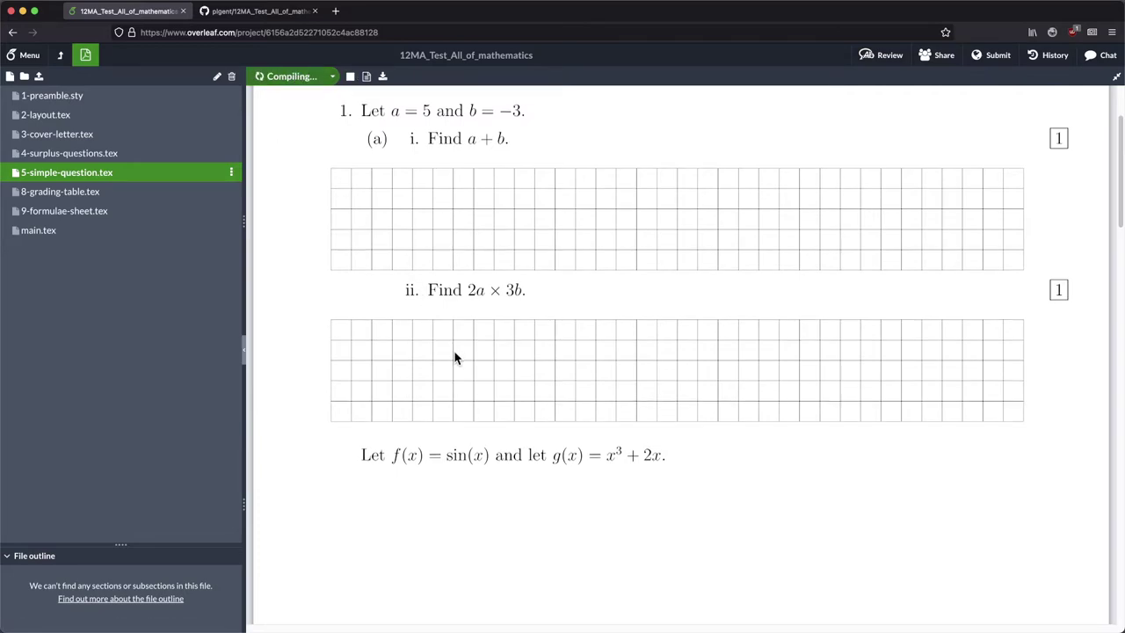
{"action": "scroll", "coordinate": [428, 448], "scroll_direction": "down", "scroll_amount": 1}
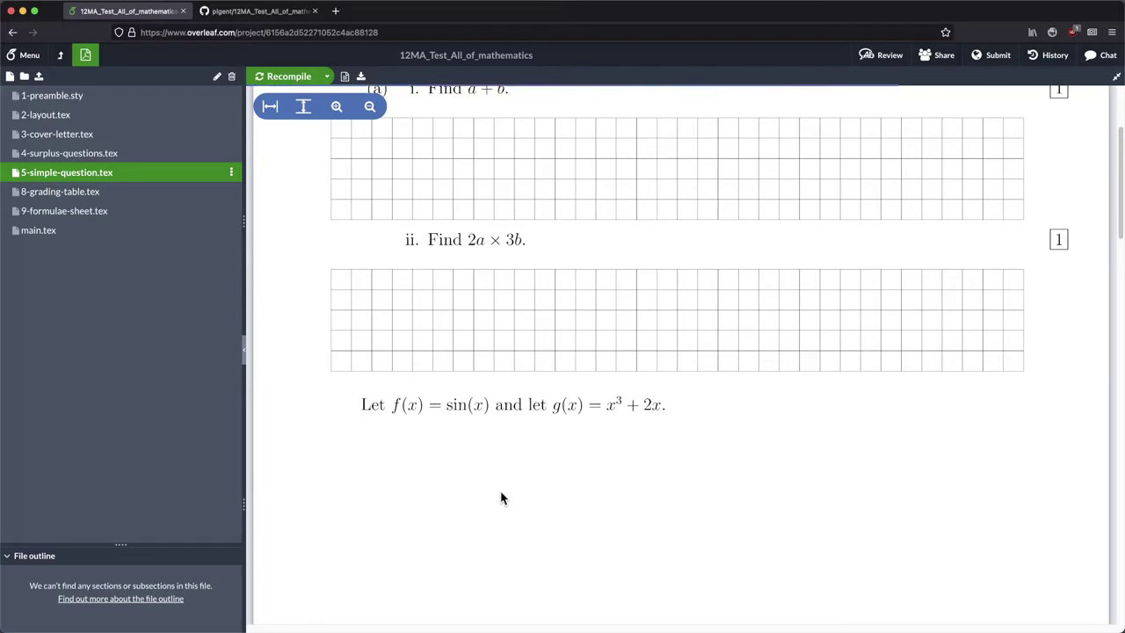
{"action": "scroll", "coordinate": [492, 461], "scroll_direction": "down", "scroll_amount": 1}
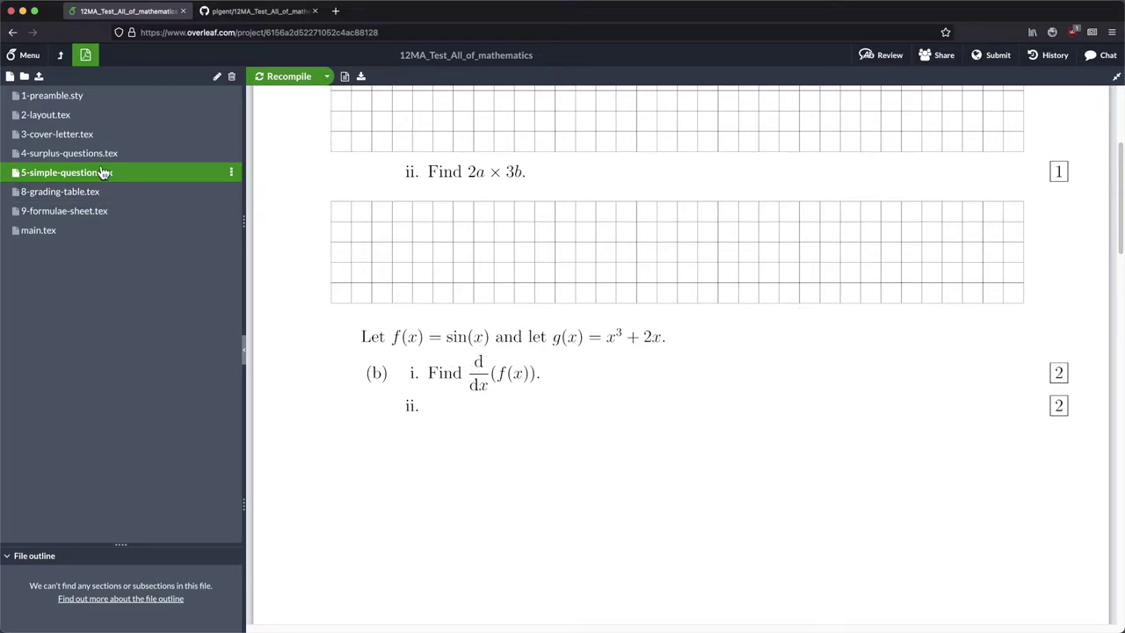
{"action": "left_click", "coordinate": [85, 54]}
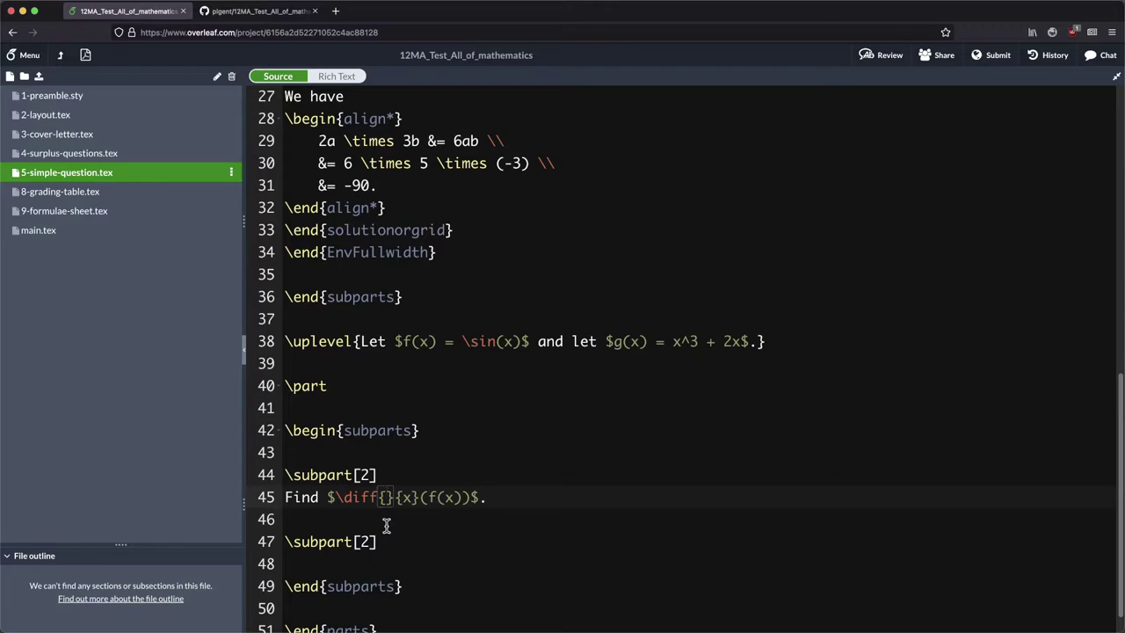
{"action": "type", "text": "y"}
{"action": "left_click", "coordinate": [86, 55]}
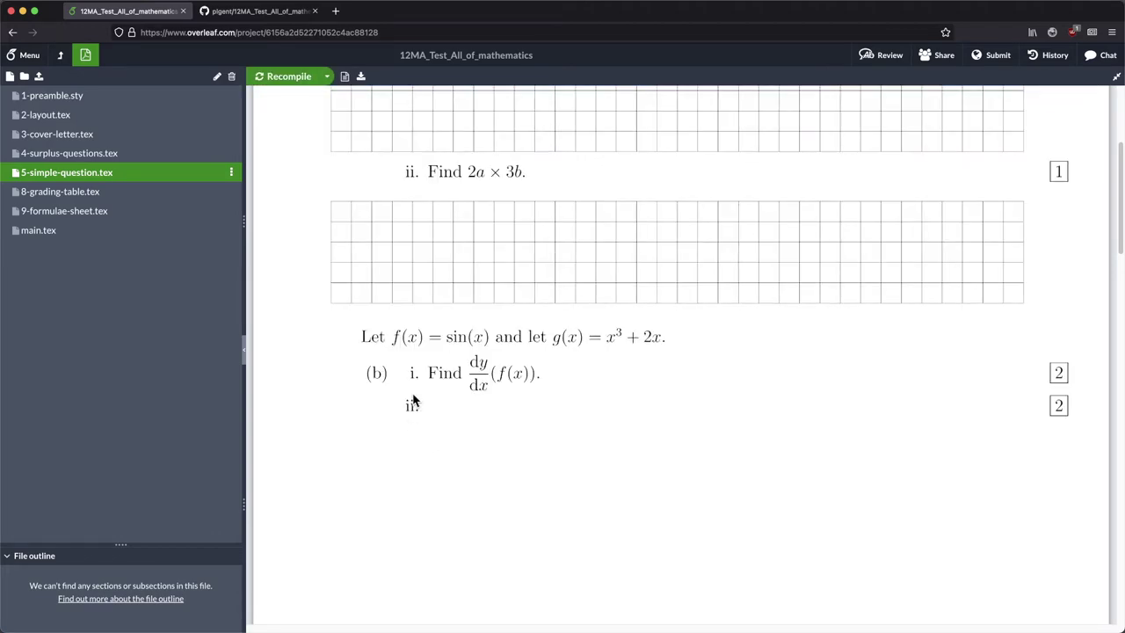
Change line 38 to define y = sin(x) and shorten the first subpart to 'Find $\diff{y}{x}$'.
{"action": "left_click", "coordinate": [87, 176]}
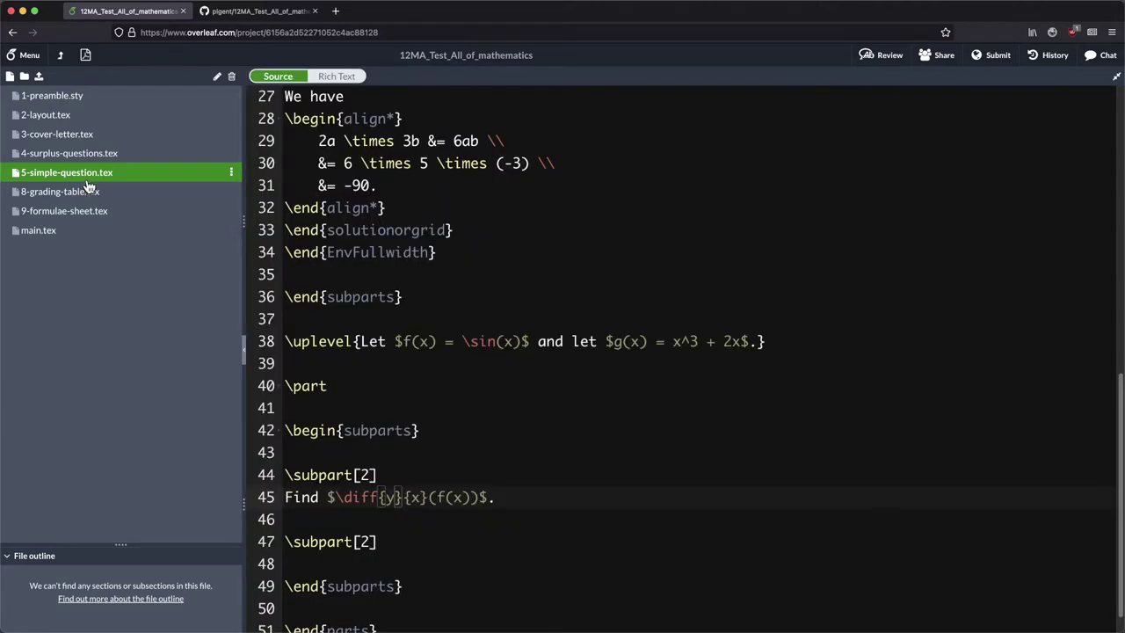
{"action": "left_click", "coordinate": [437, 341]}
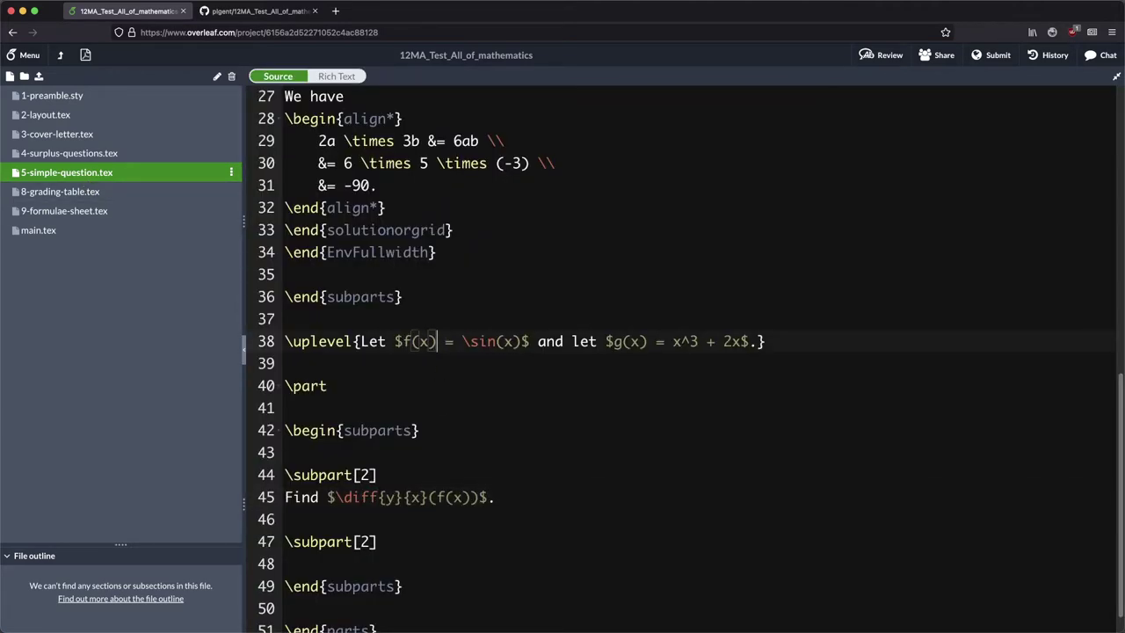
{"action": "key", "text": "BackSpace"}
{"action": "key", "text": "BackSpace"}
{"action": "key", "text": "BackSpace"}
{"action": "key", "text": "BackSpace"}
{"action": "type", "text": "y"}
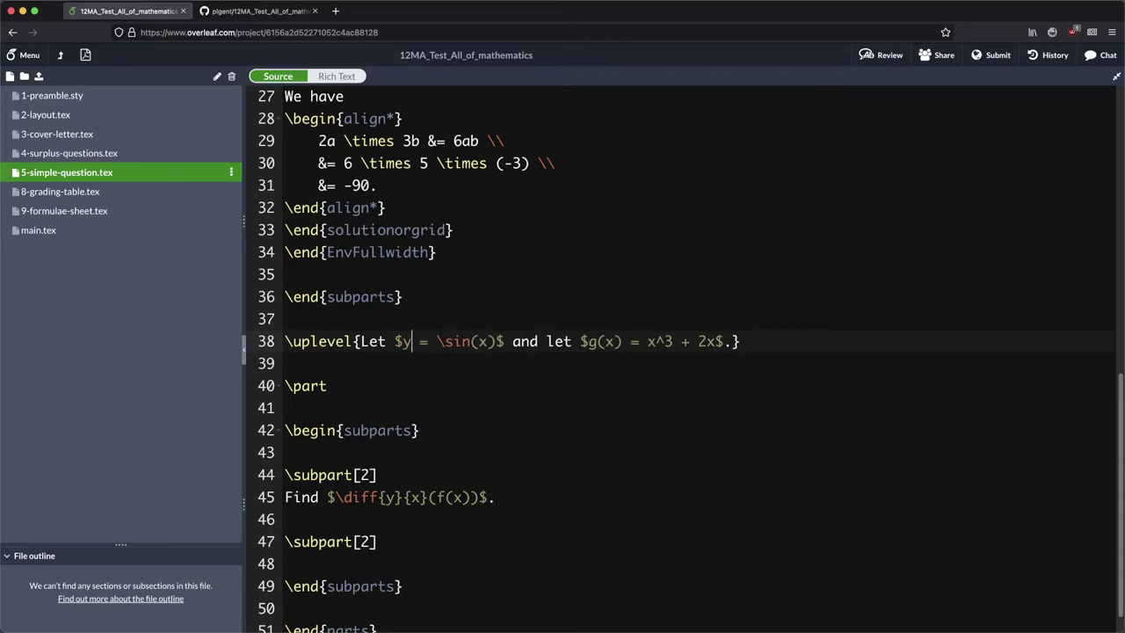
{"action": "key", "text": "Right"}
{"action": "left_click", "coordinate": [474, 496]}
{"action": "key", "text": "Right"}
{"action": "key", "text": "Right"}
{"action": "key", "text": "BackSpace"}
{"action": "key", "text": "BackSpace"}
{"action": "key", "text": "BackSpace"}
{"action": "key", "text": "BackSpace"}
{"action": "key", "text": "BackSpace"}
{"action": "key", "text": "BackSpace"}
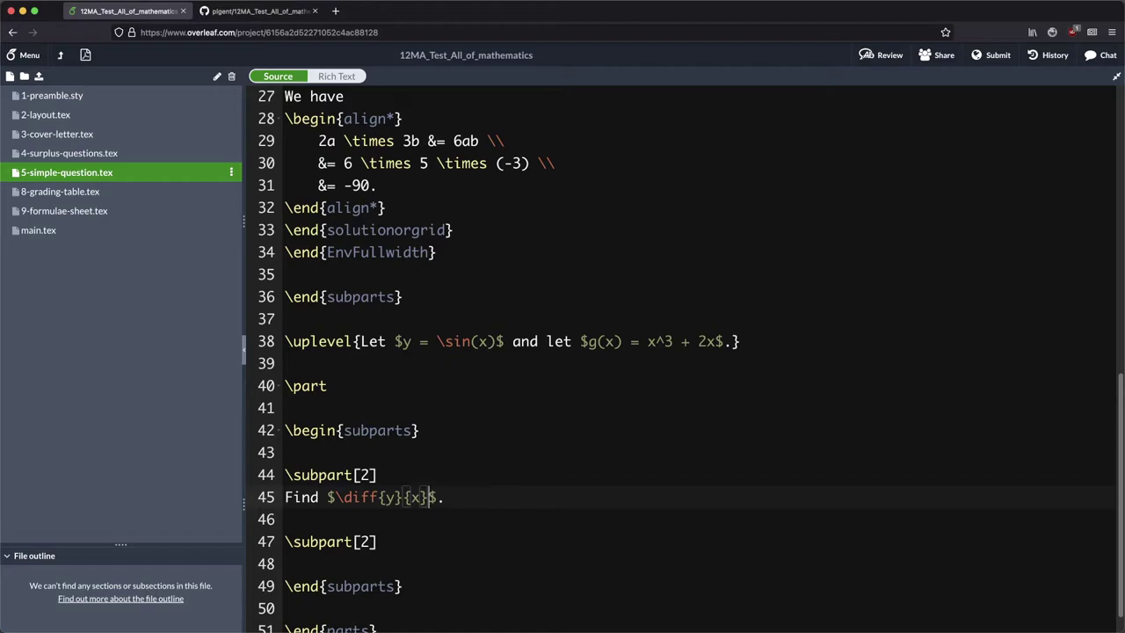
{"action": "scroll", "coordinate": [439, 528], "scroll_direction": "down", "scroll_amount": 2}
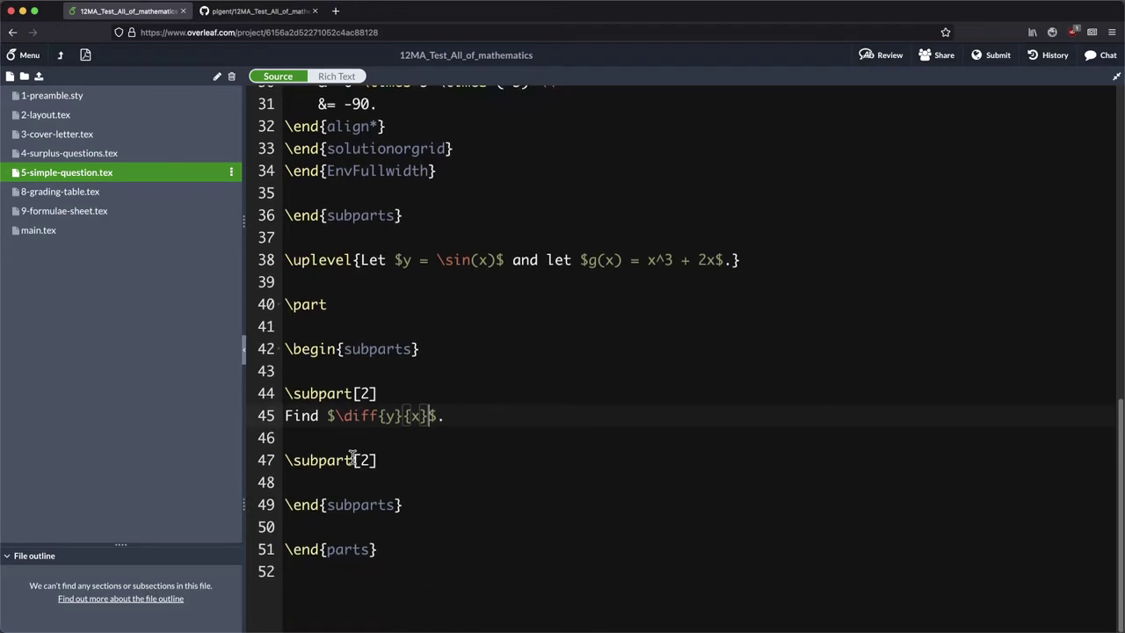
{"action": "left_click", "coordinate": [326, 482]}
Write the second subpart 'Evaluate $\int_0^1 g(x) dx$.' and recompile the PDF.
{"action": "key", "text": "Return"}
{"action": "key", "text": "Up"}
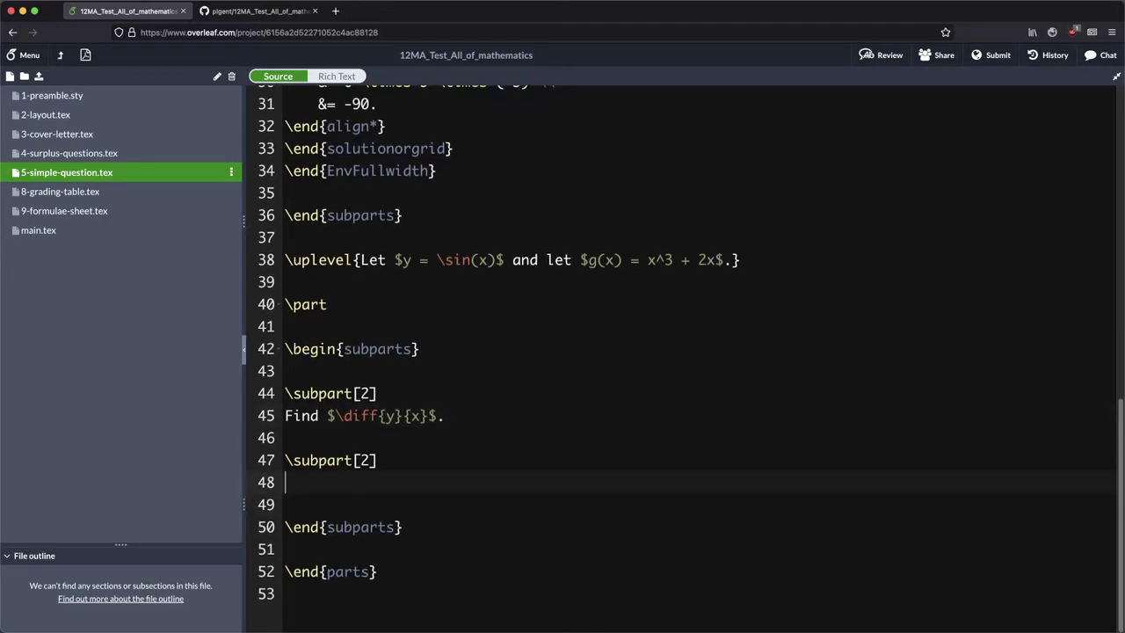
{"action": "type", "text": "F"}
{"action": "key", "text": "BackSpace"}
{"action": "type", "text": "Ev"}
{"action": "type", "text": "aluate"}
{"action": "type", "text": " $"}
{"action": "type", "text": "\\in"}
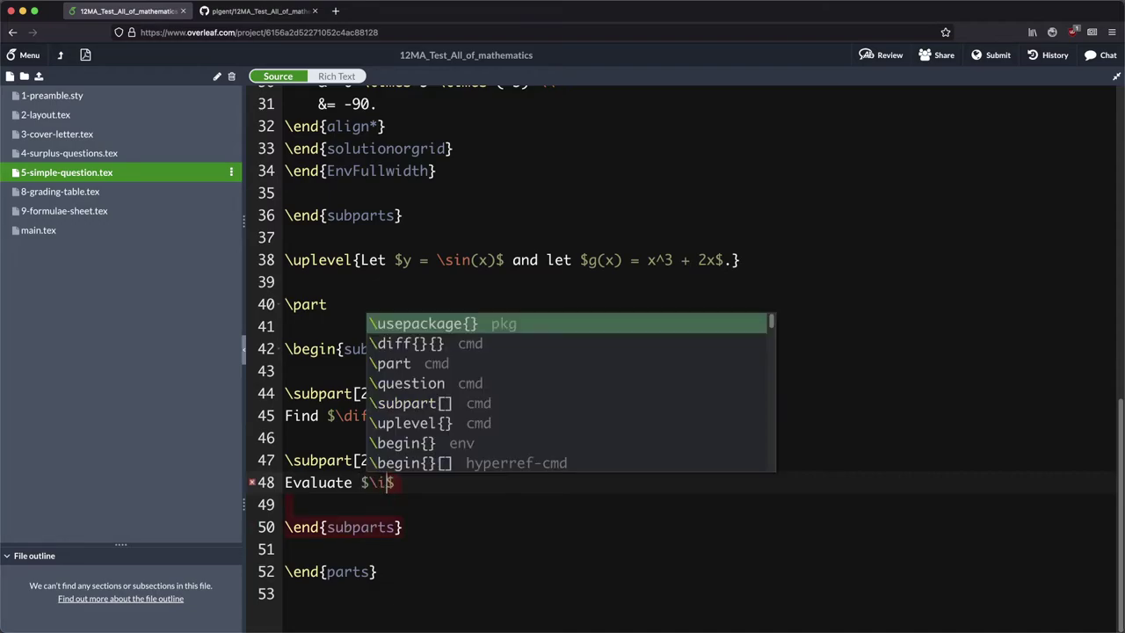
{"action": "type", "text": "t_)"}
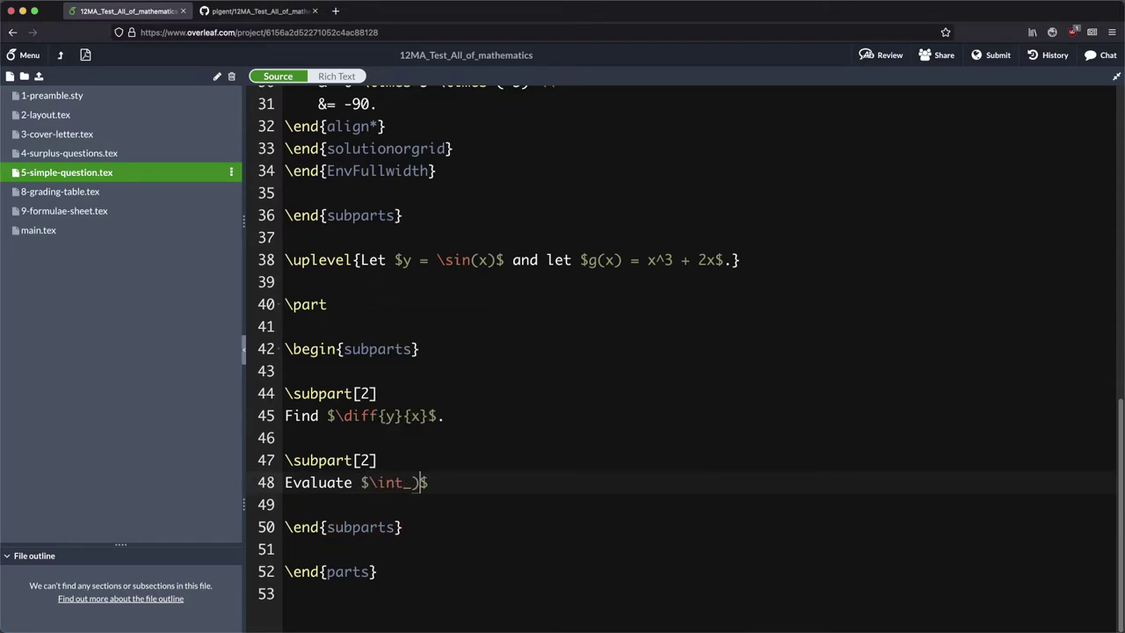
{"action": "key", "text": "BackSpace"}
{"action": "type", "text": "0^1 g(x) \\"}
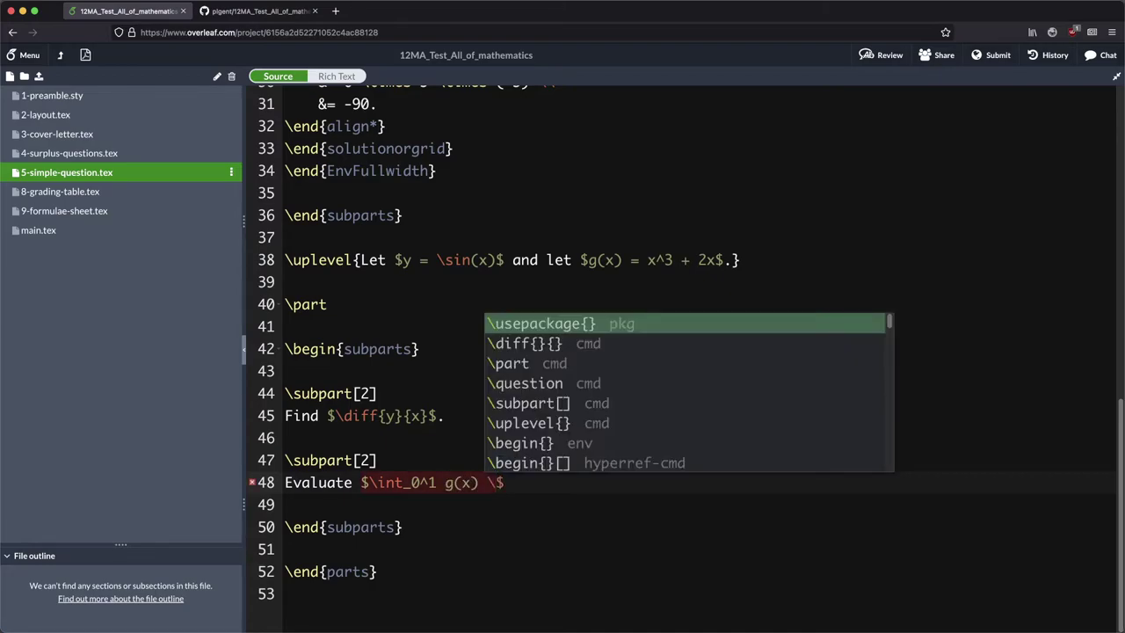
{"action": "key", "text": "BackSpace"}
{"action": "type", "text": "dx"}
{"action": "key", "text": "Right"}
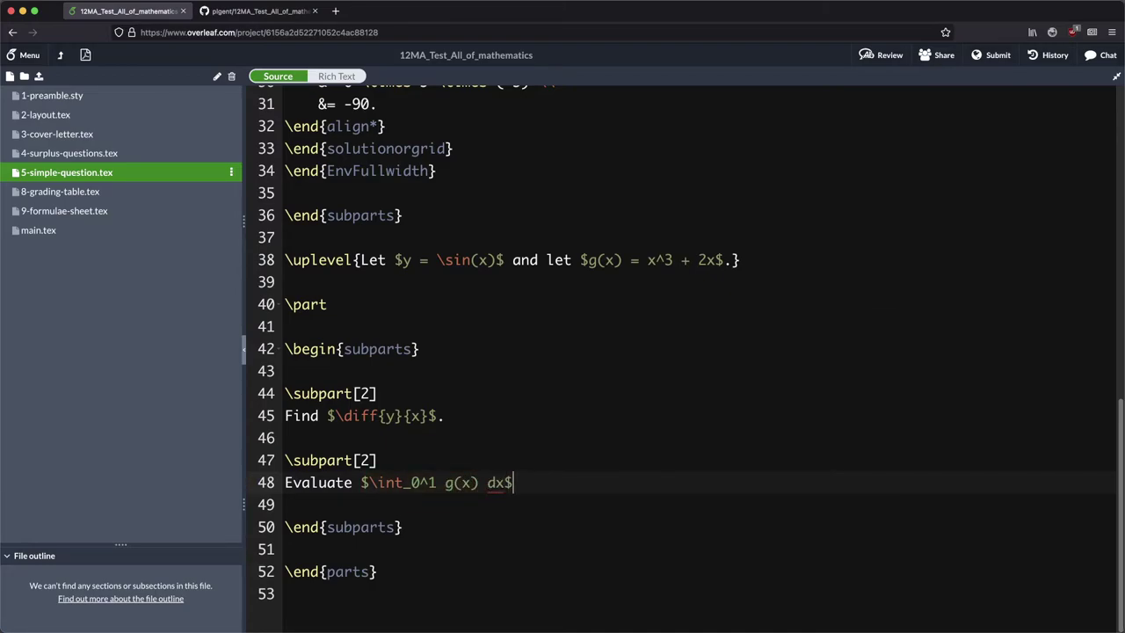
{"action": "type", "text": "."}
{"action": "left_click", "coordinate": [85, 55]}
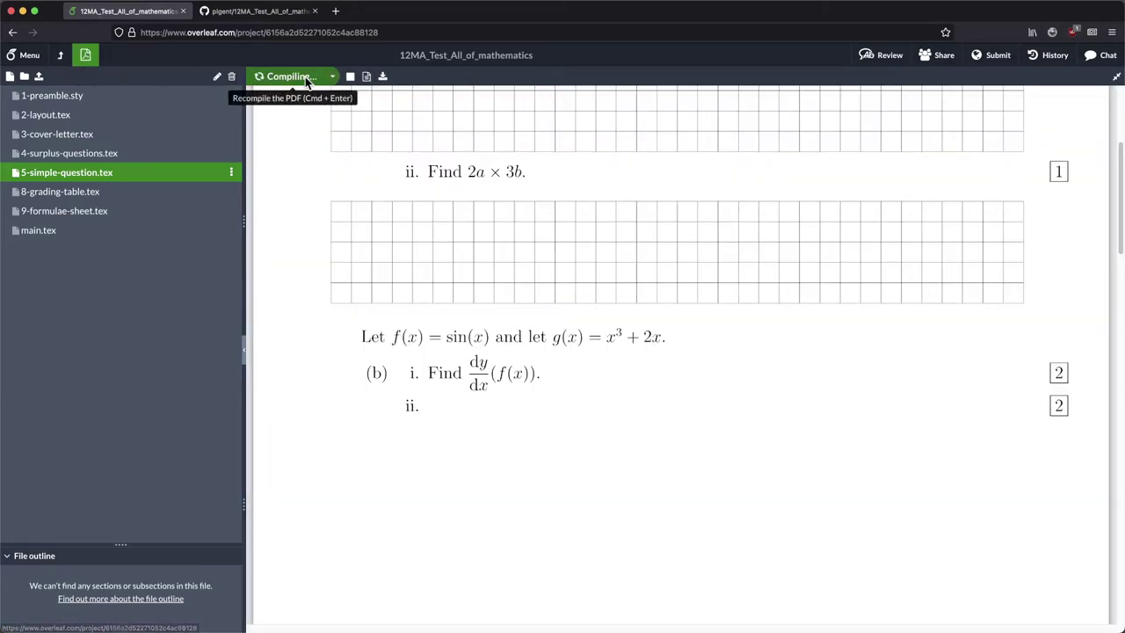
{"action": "left_click", "coordinate": [305, 77]}
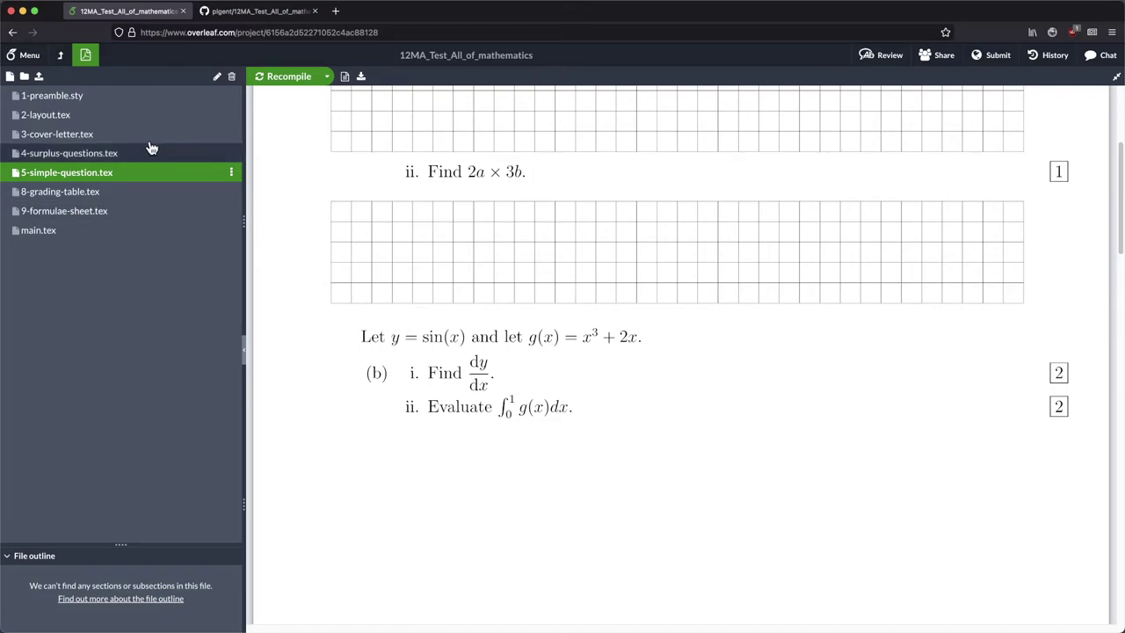
Replace dx with \dif x in the integral and recompile to show an upright d.
{"action": "left_click", "coordinate": [79, 178]}
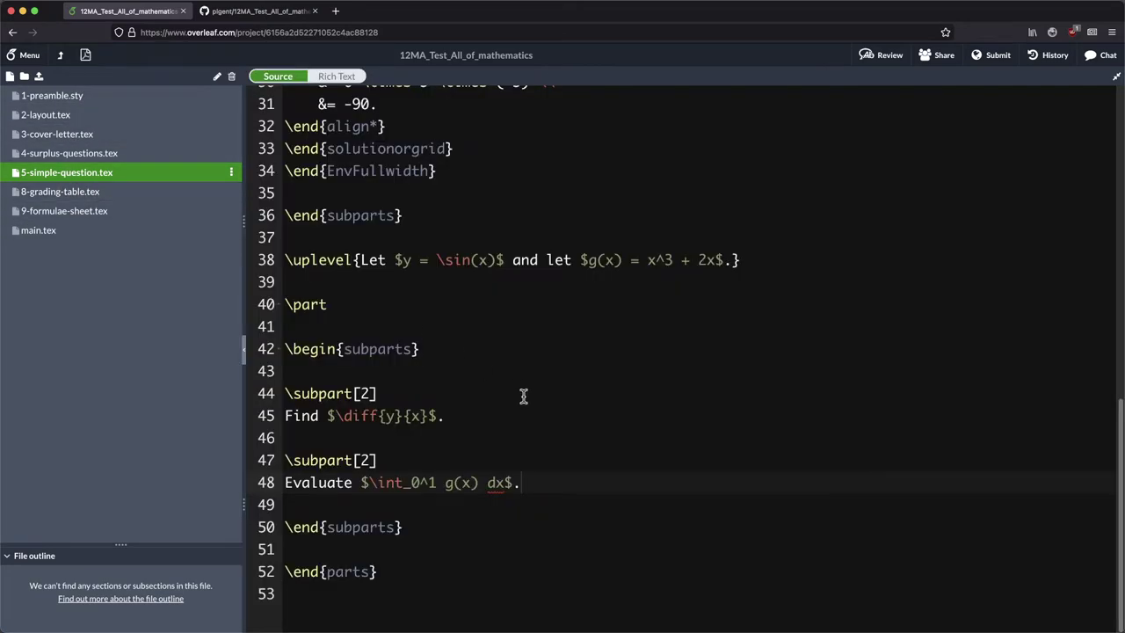
{"action": "left_click", "coordinate": [488, 482]}
{"action": "type", "text": "\\"}
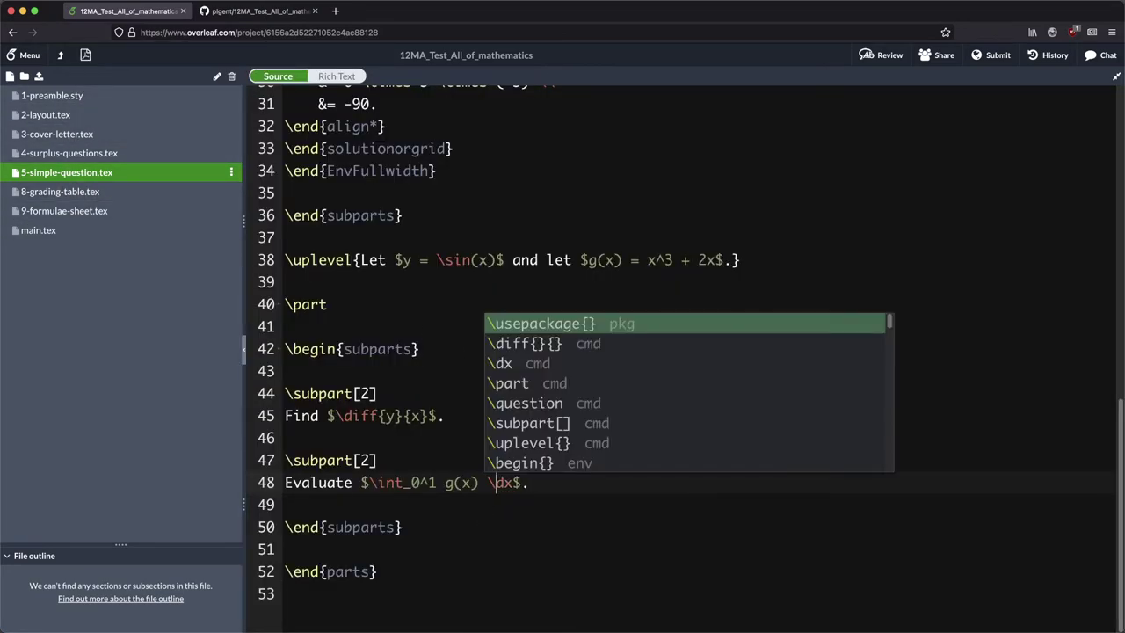
{"action": "type", "text": "d"}
{"action": "key", "text": "Delete"}
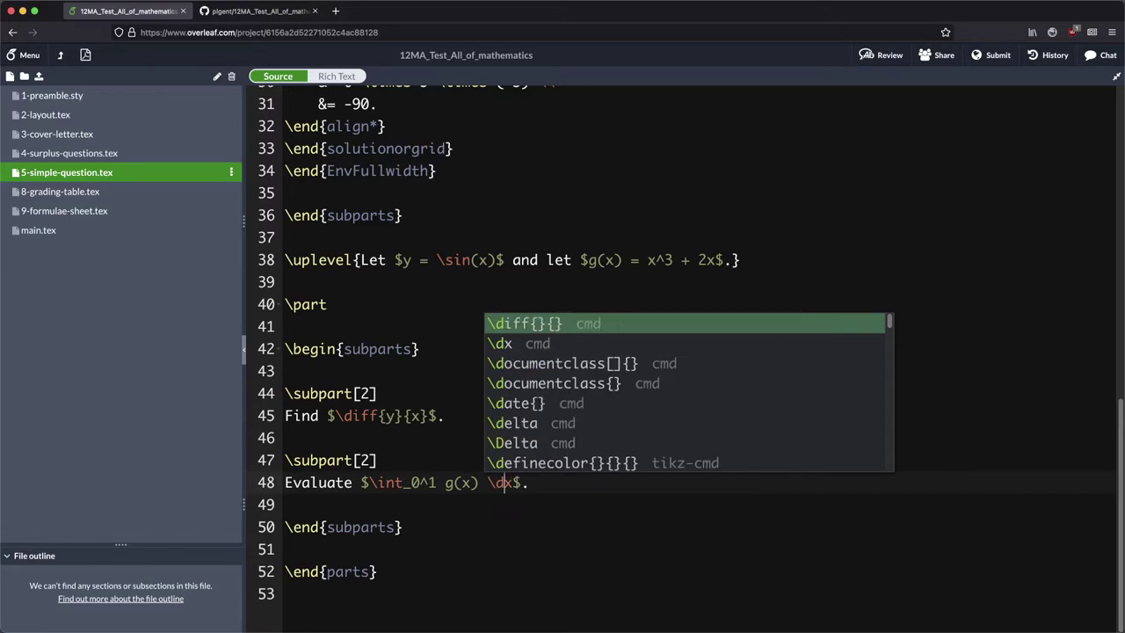
{"action": "type", "text": "if"}
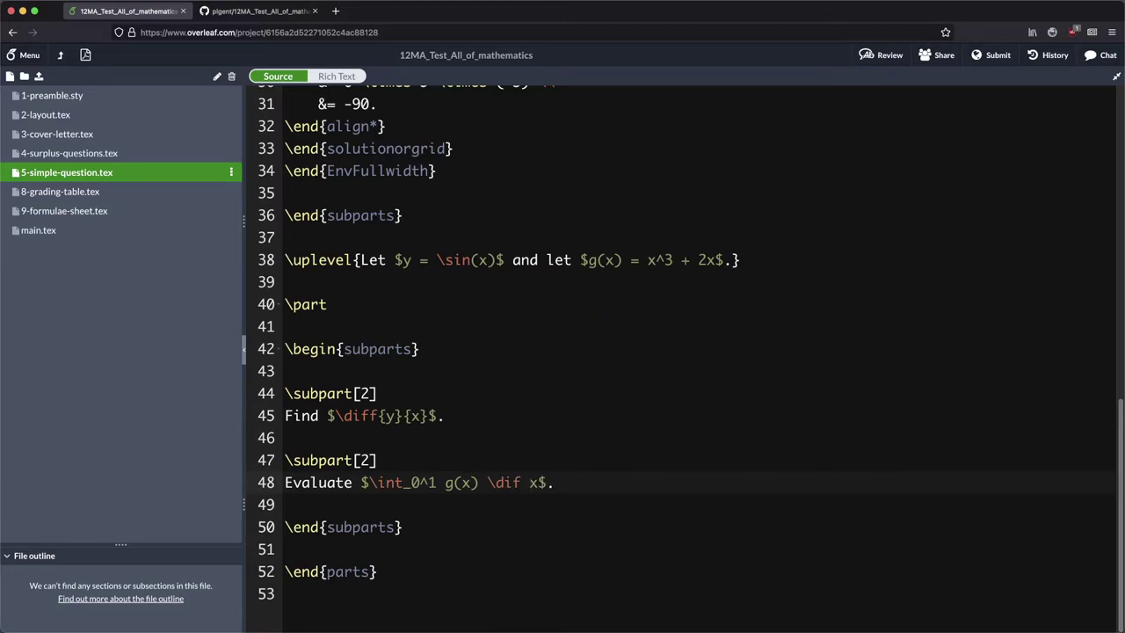
{"action": "left_click", "coordinate": [85, 57]}
{"action": "left_click", "coordinate": [286, 76]}
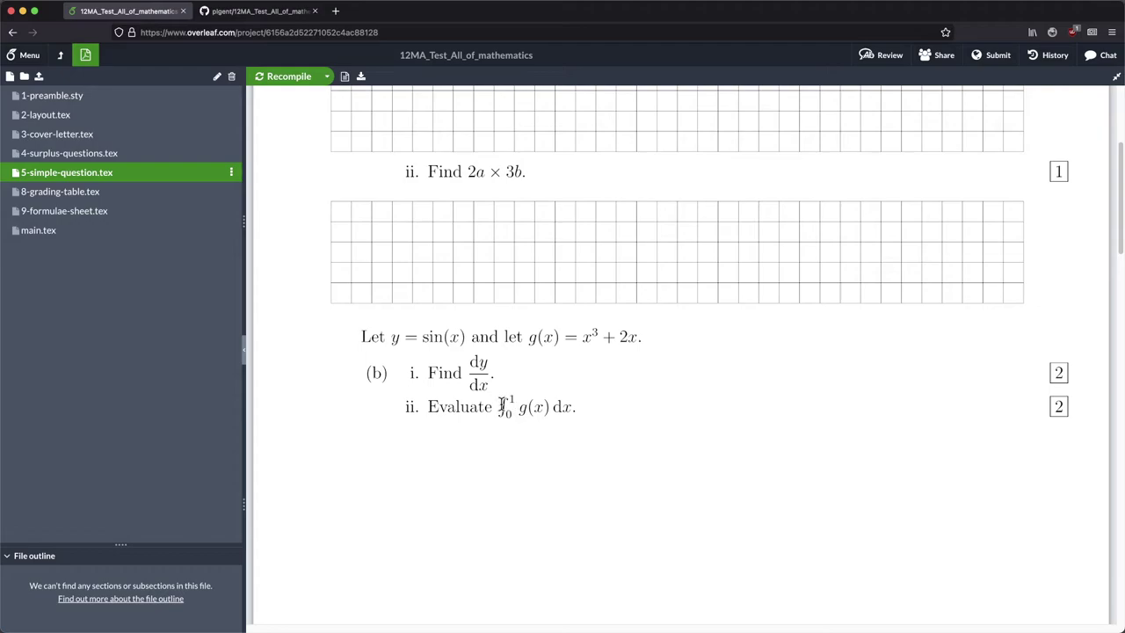
Wrap the integral in \displaystyle{...} and view the full-size integral in the recompiled PDF.
{"action": "left_click", "coordinate": [92, 176]}
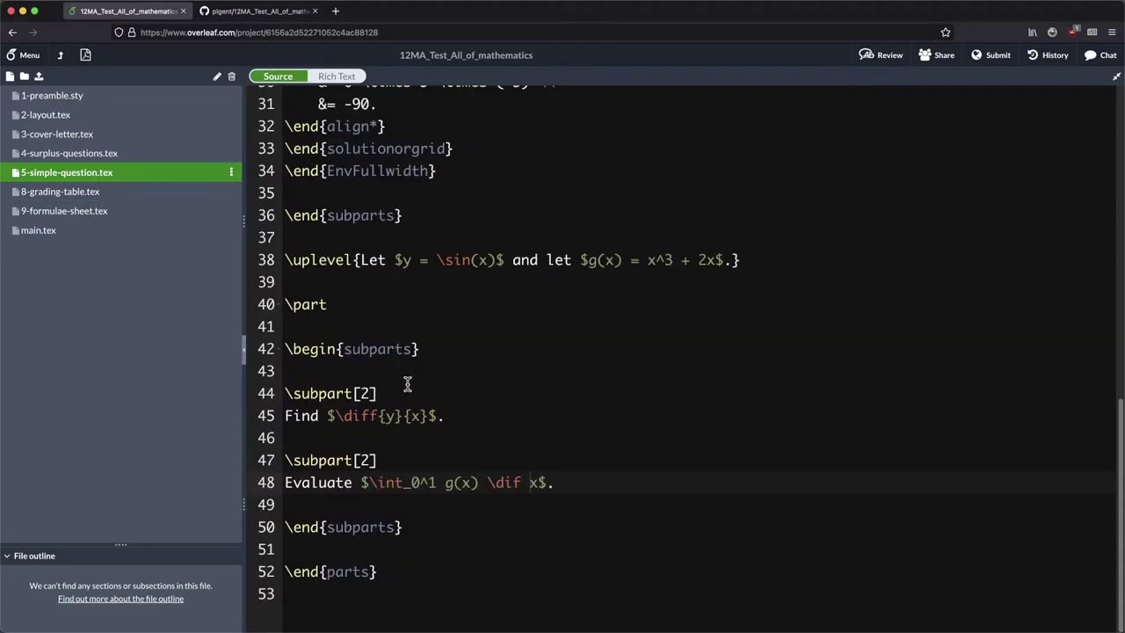
{"action": "left_click", "coordinate": [369, 482]}
{"action": "key", "text": "Right"}
{"action": "type", "text": "\\"}
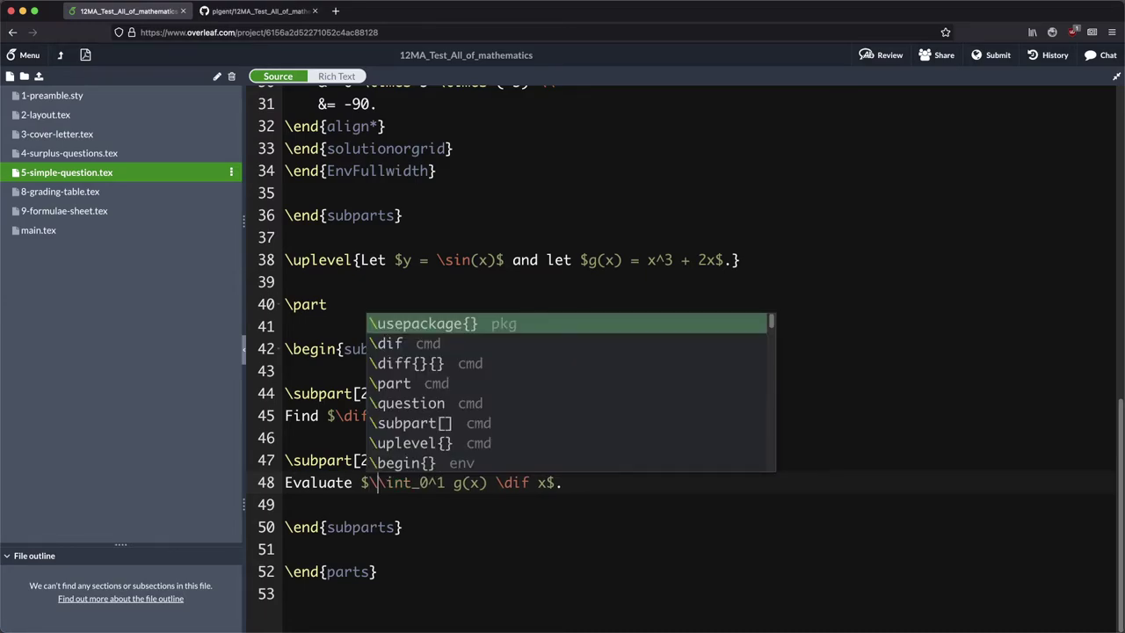
{"action": "type", "text": "displaysty"}
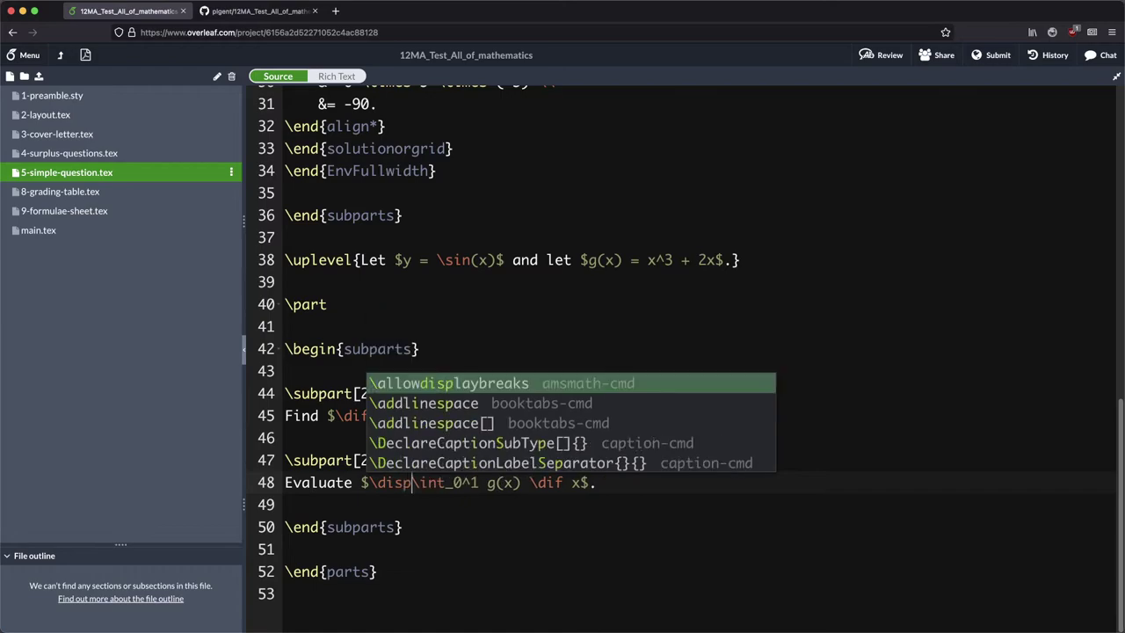
{"action": "type", "text": "l"}
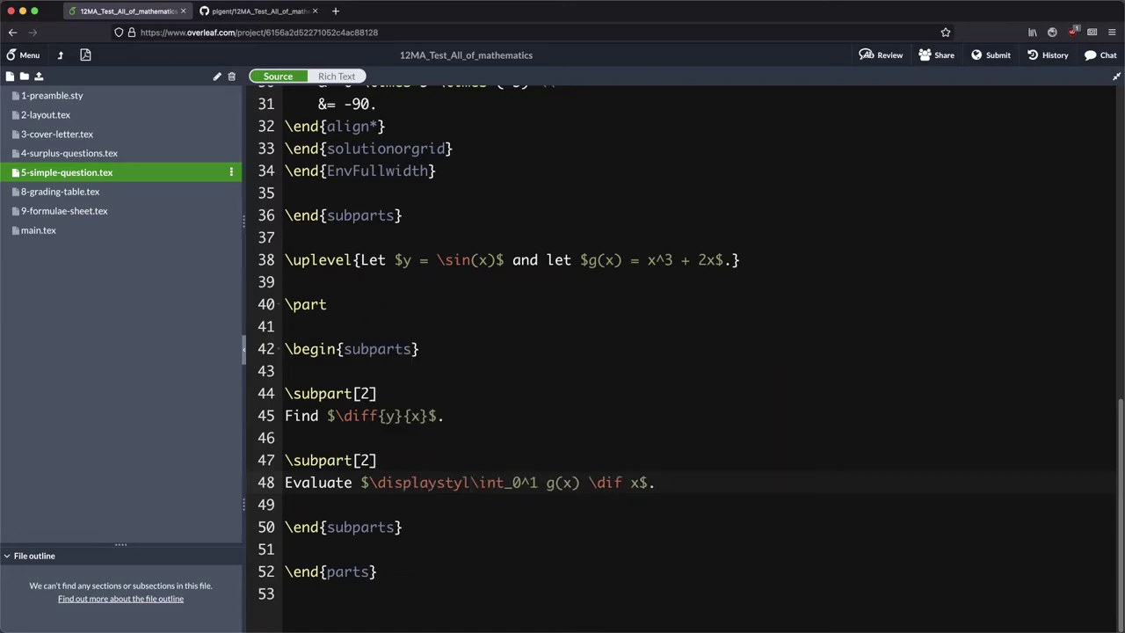
{"action": "type", "text": "e"}
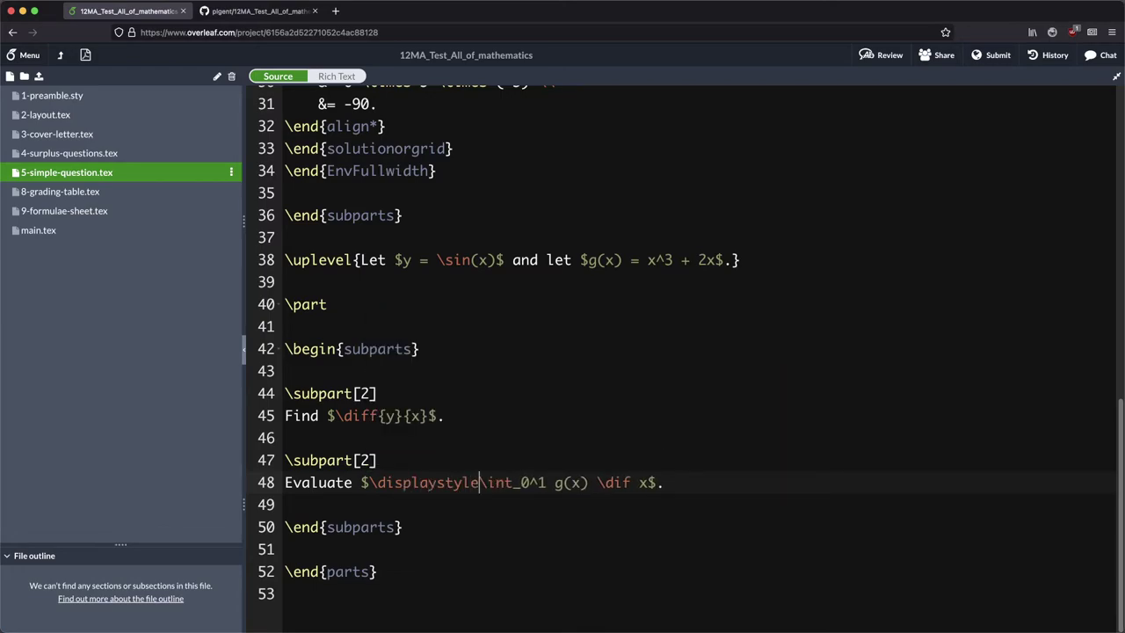
{"action": "type", "text": "{"}
{"action": "key", "text": "Right"}
{"action": "key", "text": "Right"}
{"action": "key", "text": "Right"}
{"action": "key", "text": "Right"}
{"action": "key", "text": "Right"}
{"action": "key", "text": "Right"}
{"action": "key", "text": "Right"}
{"action": "key", "text": "Right"}
{"action": "key", "text": "Right"}
{"action": "key", "text": "Right"}
{"action": "key", "text": "Right"}
{"action": "key", "text": "Right"}
{"action": "key", "text": "Right"}
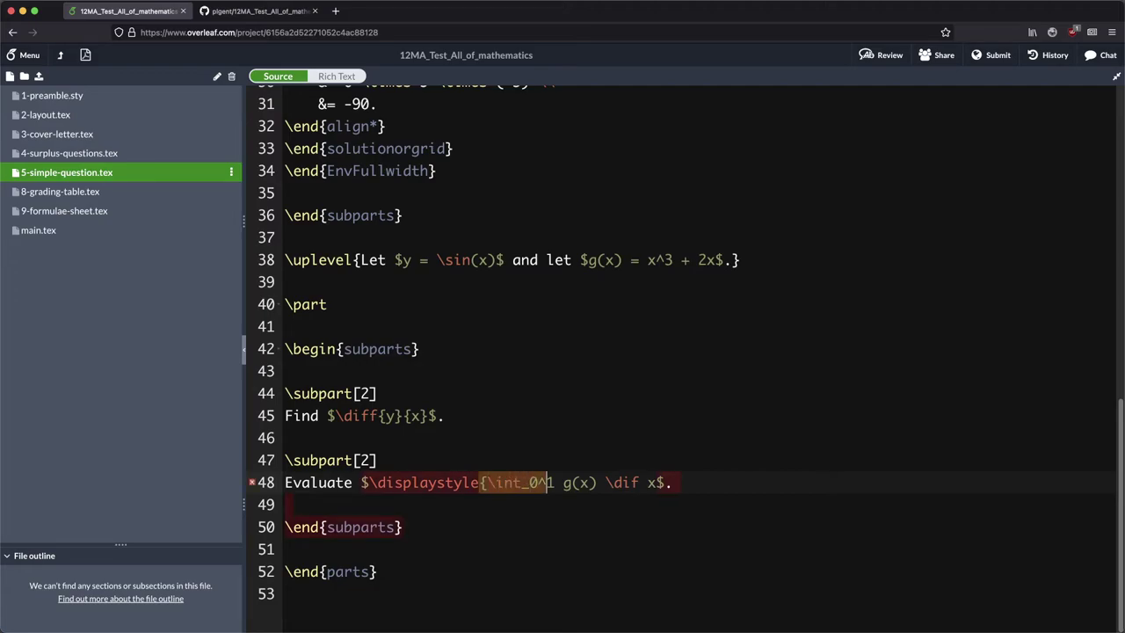
{"action": "key", "text": "Right"}
{"action": "key", "text": "Right"}
{"action": "key", "text": "Right"}
{"action": "key", "text": "Right"}
{"action": "key", "text": "Right"}
{"action": "key", "text": "Right"}
{"action": "key", "text": "Right"}
{"action": "type", "text": "}"}
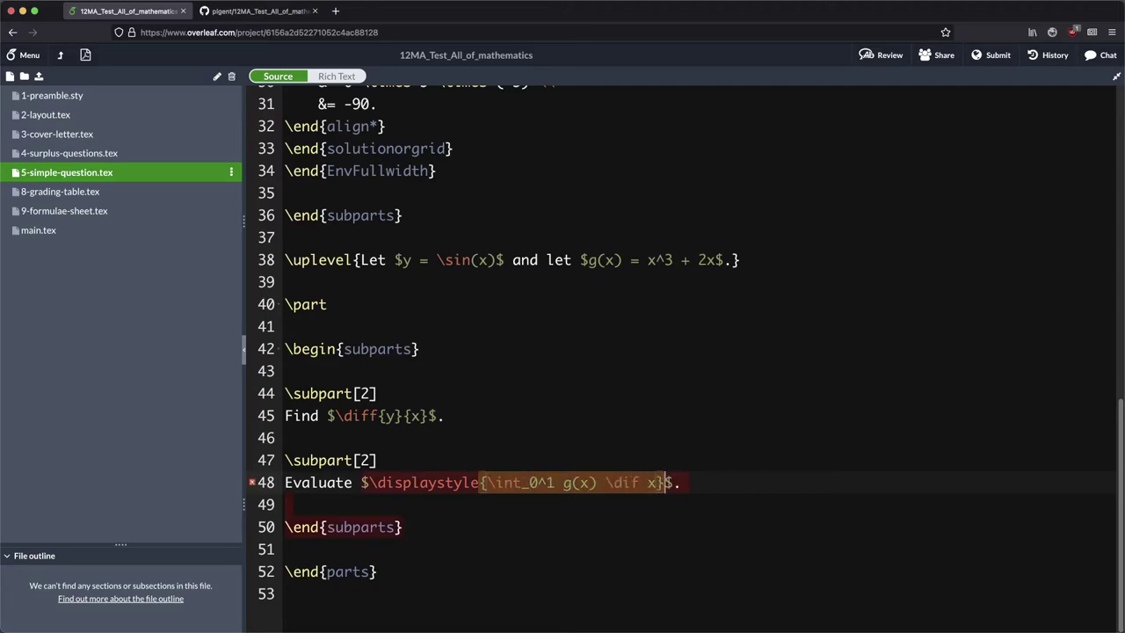
{"action": "left_click", "coordinate": [85, 55]}
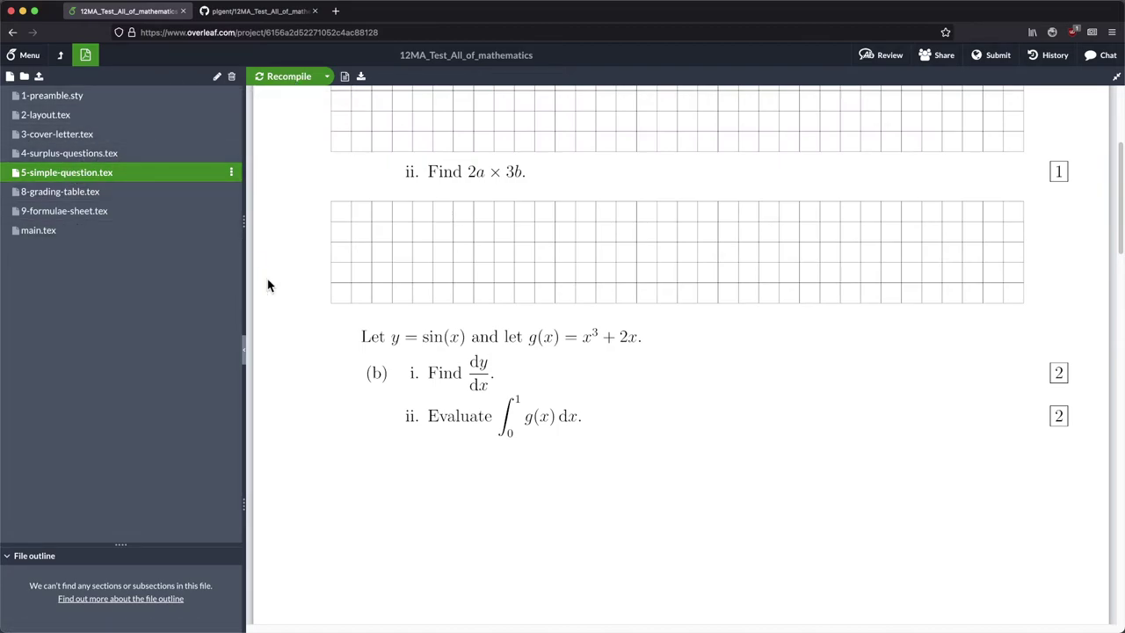
Copy the worked-solution block from lines 25–34 and paste it under both subparts.
{"action": "left_click", "coordinate": [70, 178]}
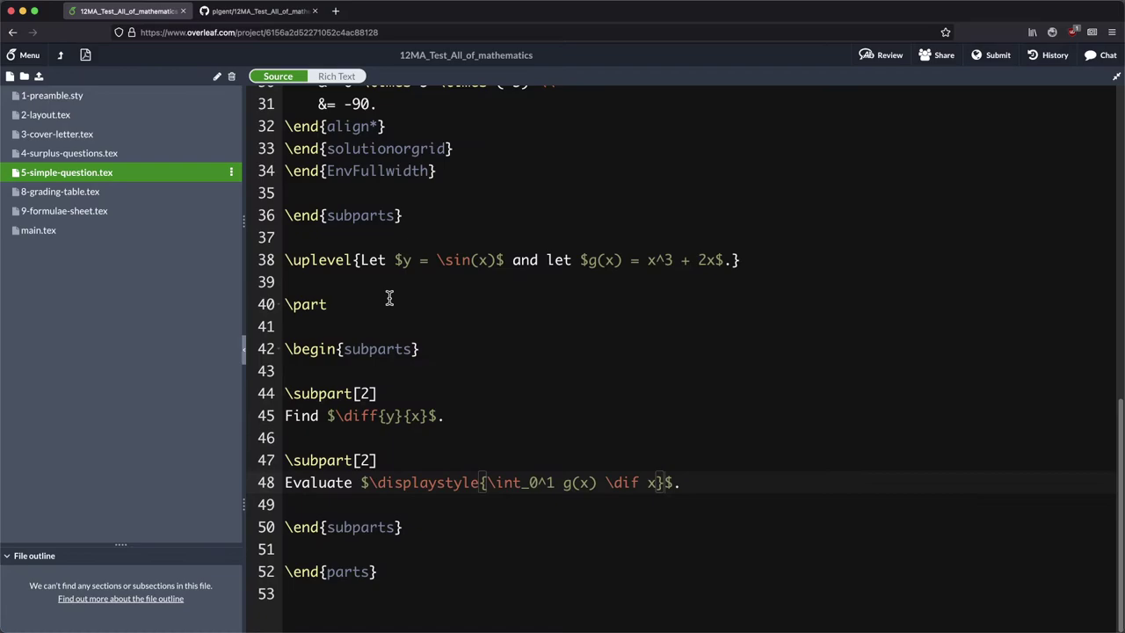
{"action": "scroll", "coordinate": [389, 299], "scroll_direction": "up", "scroll_amount": 4}
{"action": "left_click", "coordinate": [452, 327]}
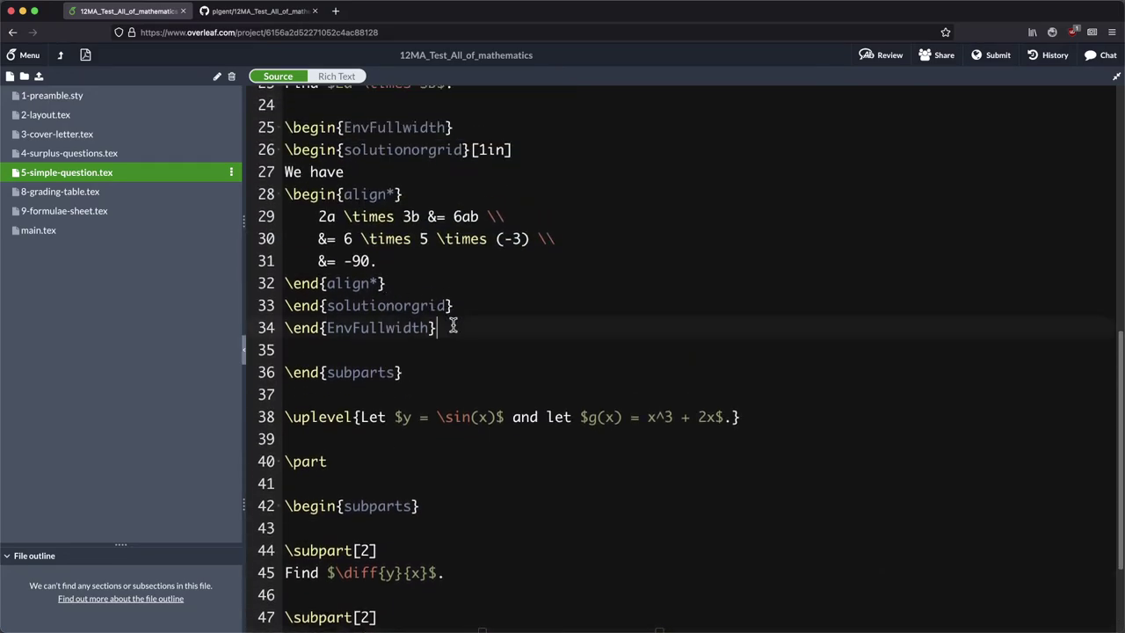
{"action": "left_click_drag", "start_coordinate": [452, 327], "coordinate": [263, 130]}
{"action": "key", "text": "super+c"}
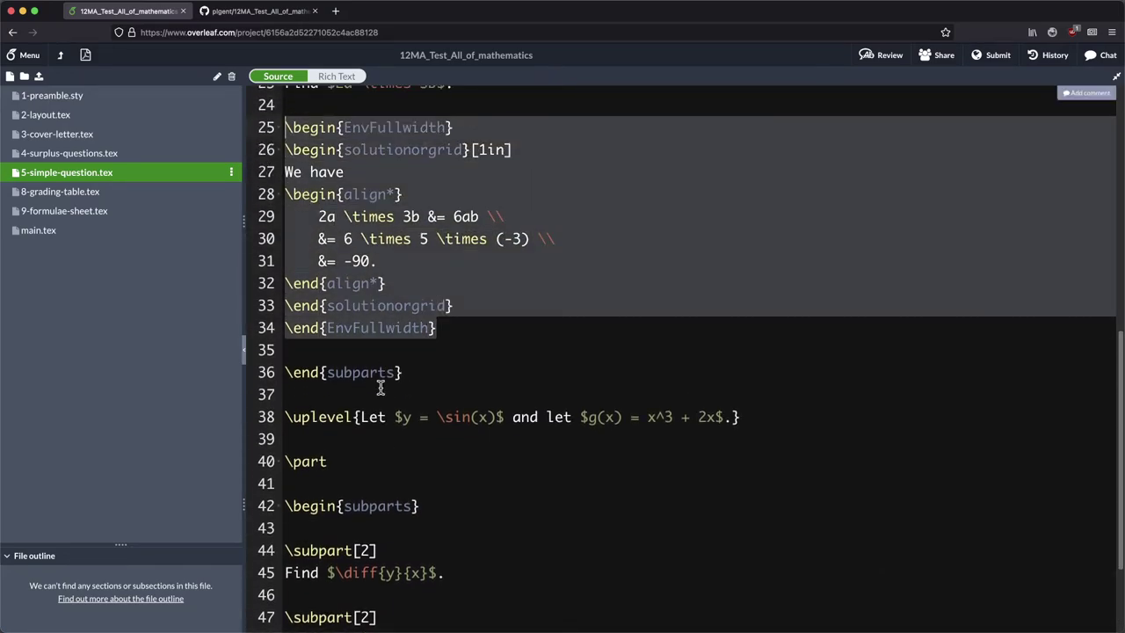
{"action": "scroll", "coordinate": [379, 388], "scroll_direction": "down", "scroll_amount": 3}
{"action": "left_click", "coordinate": [381, 448]}
{"action": "key", "text": "Return"}
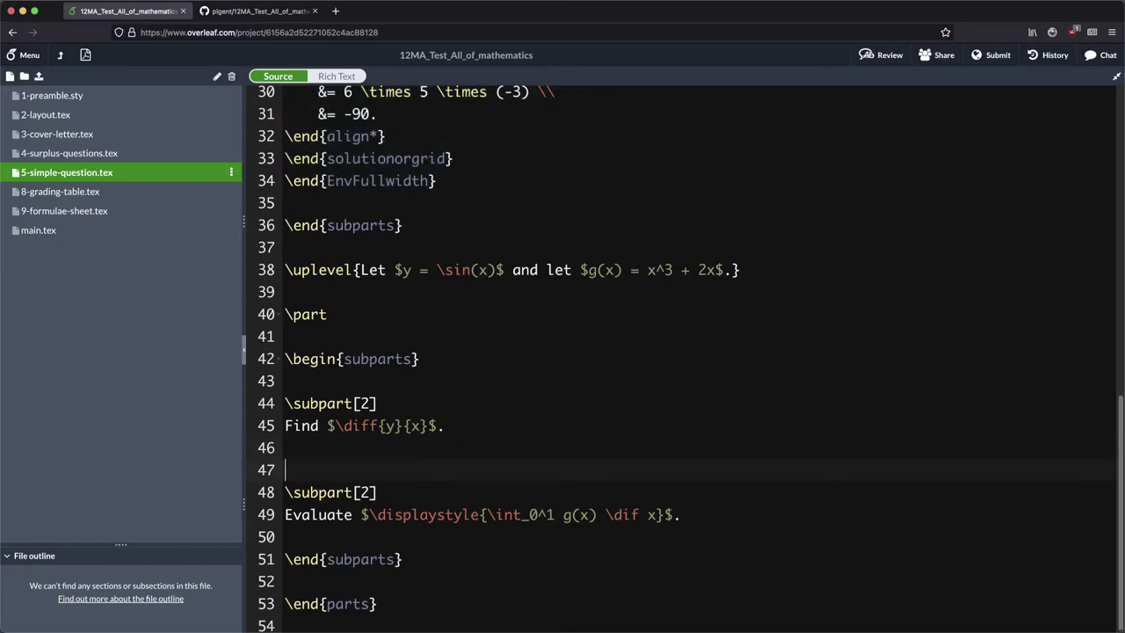
{"action": "key", "text": "super+v"}
{"action": "key", "text": "Return"}
{"action": "scroll", "coordinate": [362, 477], "scroll_direction": "down", "scroll_amount": 5}
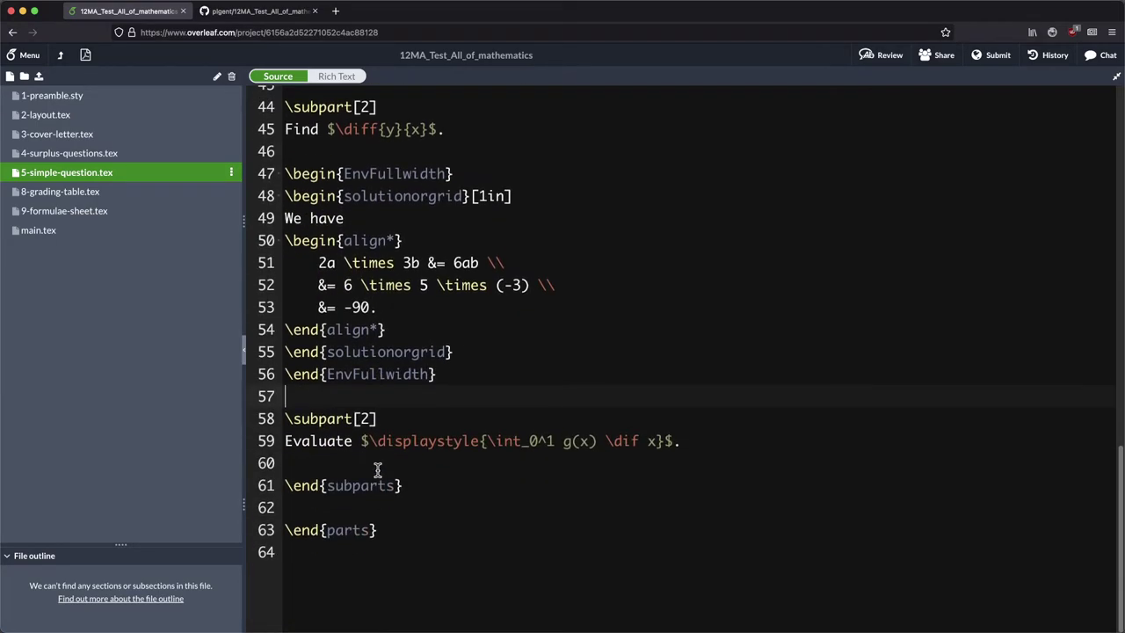
{"action": "left_click", "coordinate": [355, 465]}
{"action": "key", "text": "Return"}
{"action": "key", "text": "super+v"}
Replace the copied align* working in the first solution with an empty \[ \] display block.
{"action": "scroll", "coordinate": [355, 466], "scroll_direction": "up", "scroll_amount": 5}
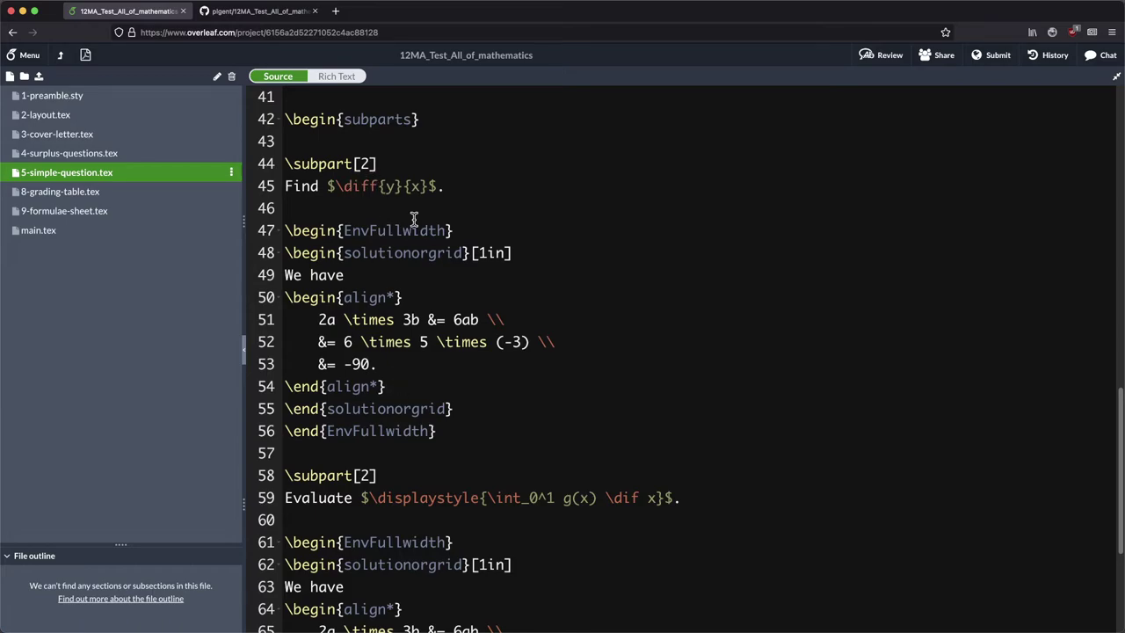
{"action": "scroll", "coordinate": [414, 220], "scroll_direction": "up", "scroll_amount": 3}
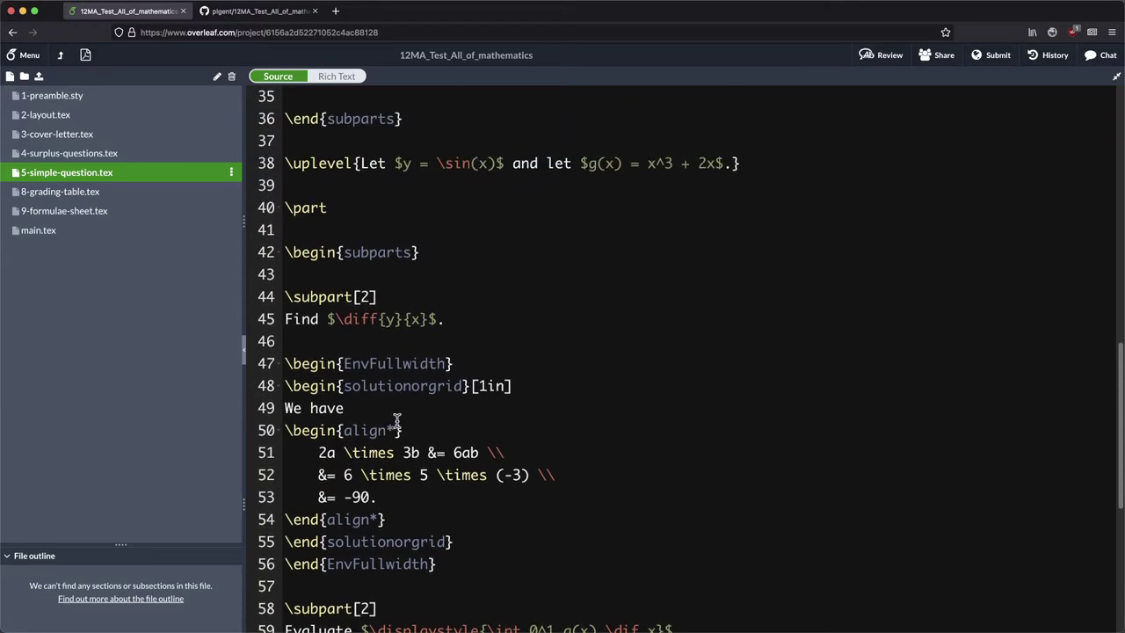
{"action": "left_click_drag", "start_coordinate": [400, 518], "coordinate": [271, 428]}
{"action": "key", "text": "BackSpace"}
{"action": "type", "text": "\\["}
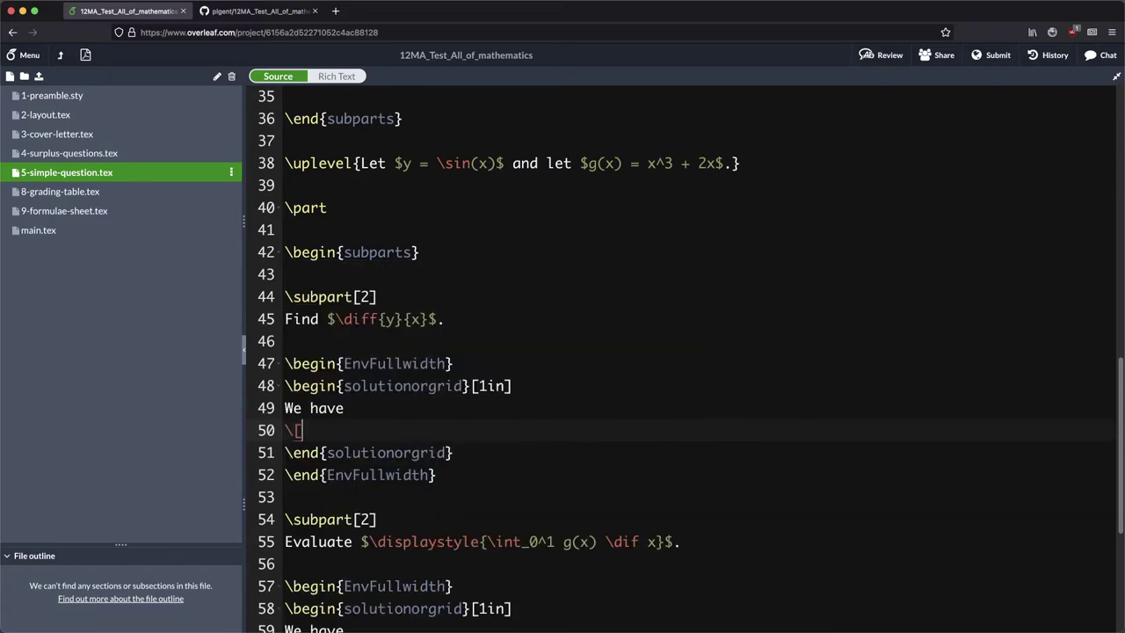
{"action": "key", "text": "Return"}
{"action": "key", "text": "Return"}
{"action": "type", "text": "\\]"}
{"action": "key", "text": "Up"}
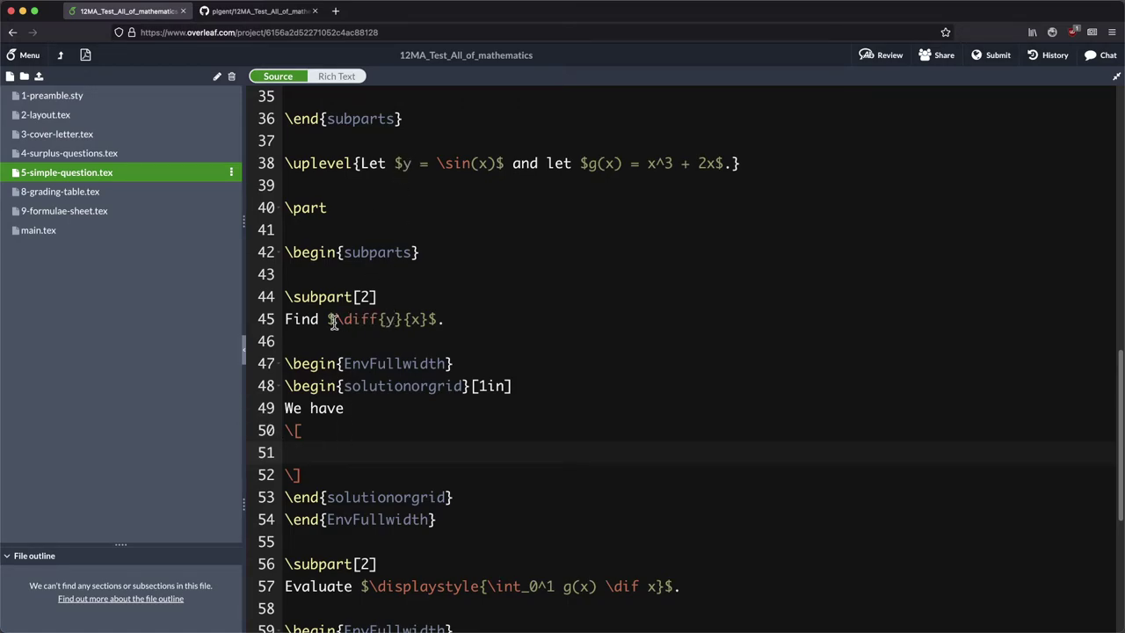
Type dy/dx = d/dx(sin(x)) = cos(x) into the first solution's display maths.
{"action": "type", "text": "\\diff"}
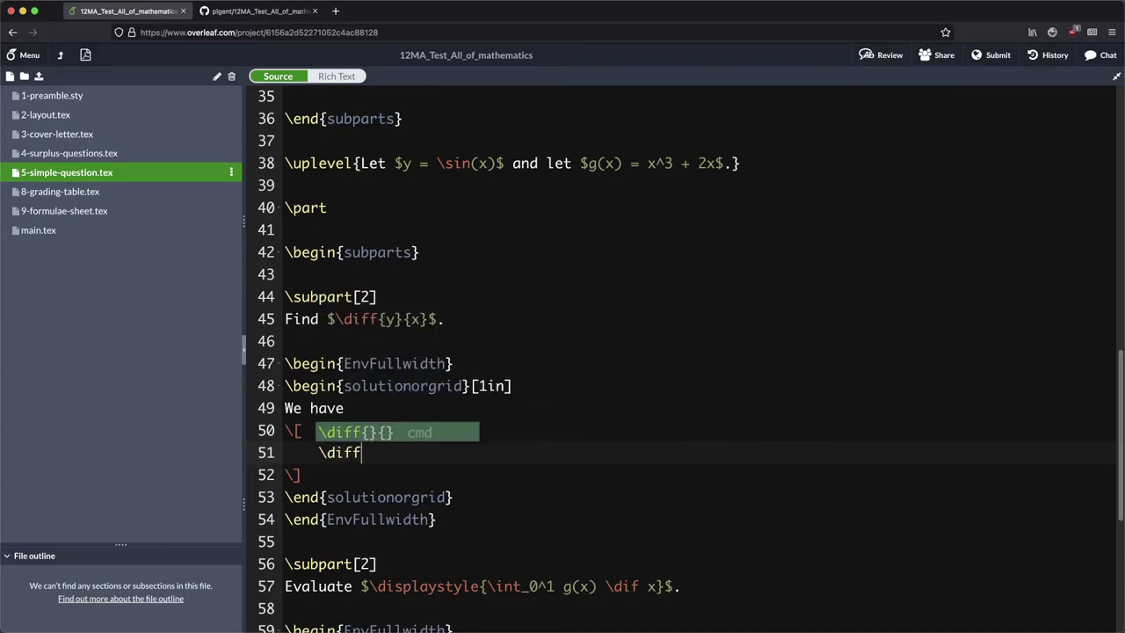
{"action": "type", "text": "{}{}"}
{"action": "key", "text": "Left"}
{"action": "key", "text": "Left"}
{"action": "key", "text": "Left"}
{"action": "type", "text": "y"}
{"action": "key", "text": "Right"}
{"action": "key", "text": "Right"}
{"action": "type", "text": "x}"}
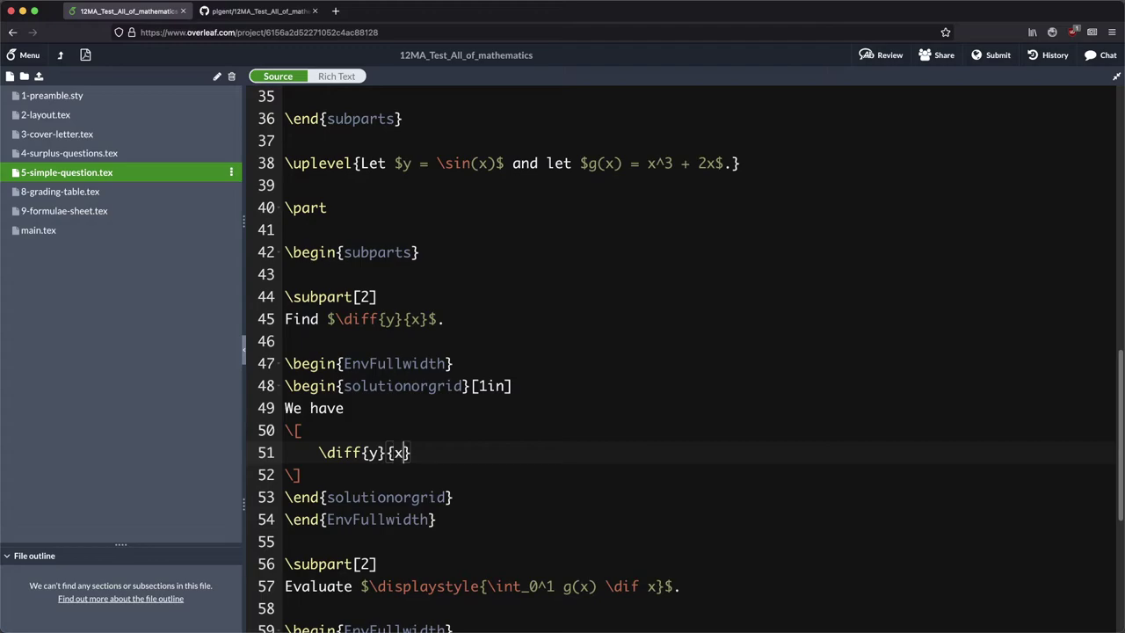
{"action": "type", "text": " = "}
{"action": "type", "text": "\\"}
{"action": "type", "text": "diff{"}
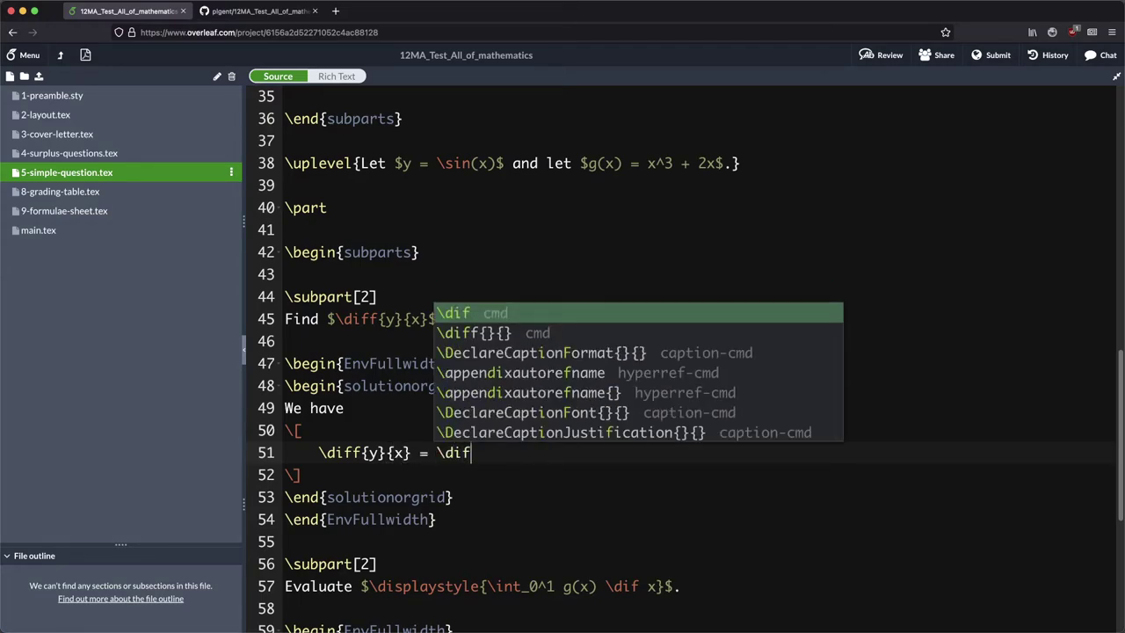
{"action": "type", "text": "}{x}"}
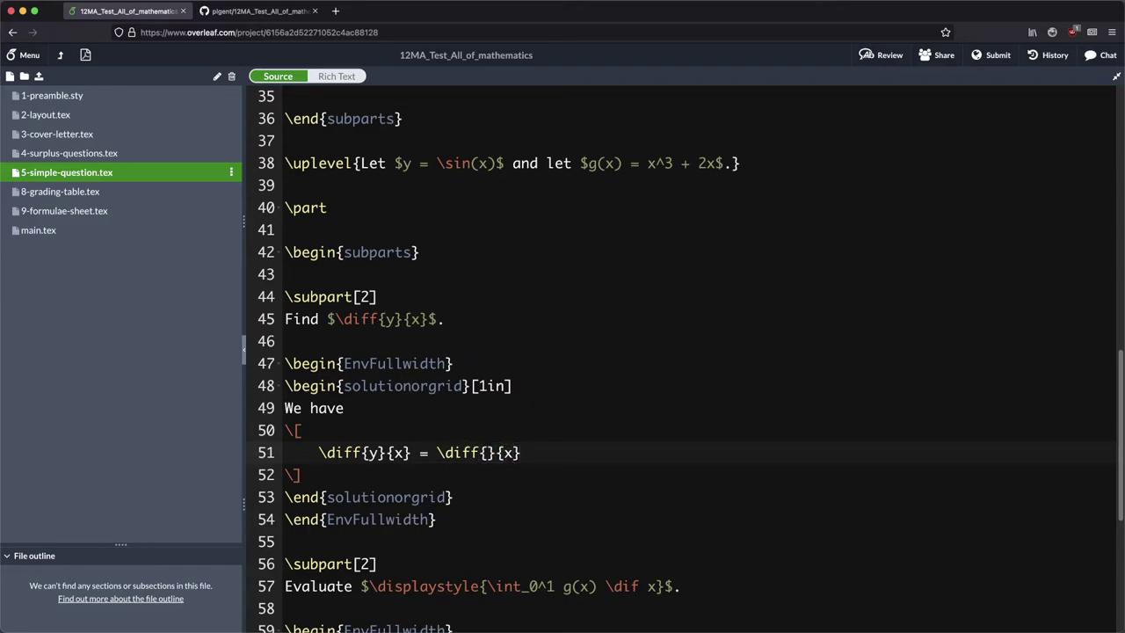
{"action": "key", "text": "BackSpace"}
{"action": "type", "text": "(\\sin(x"}
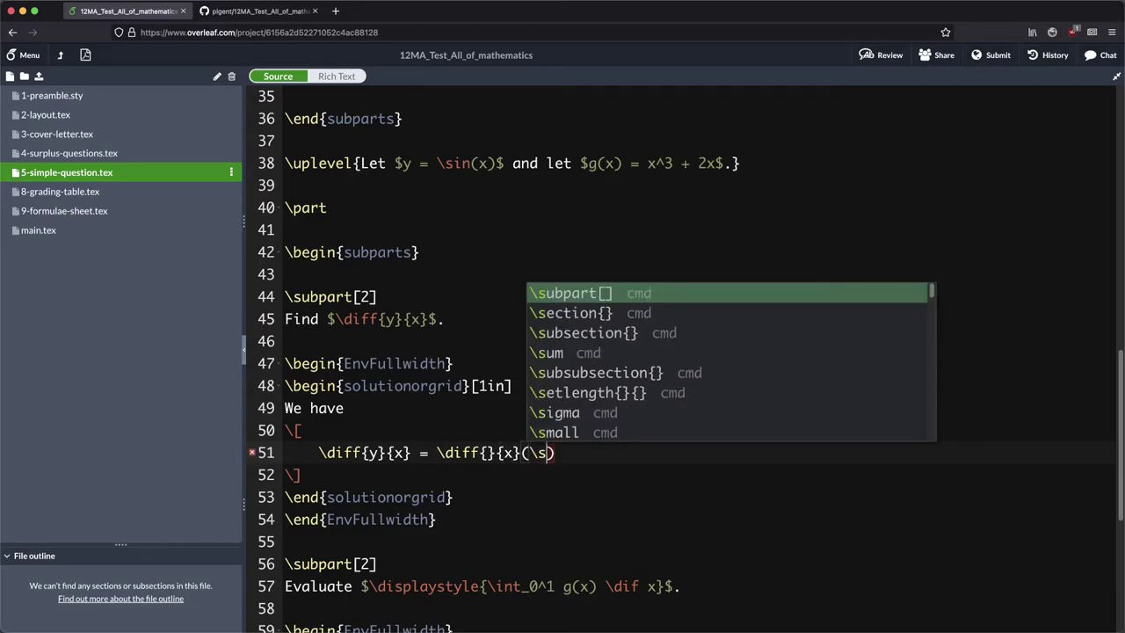
{"action": "type", "text": ")) = "}
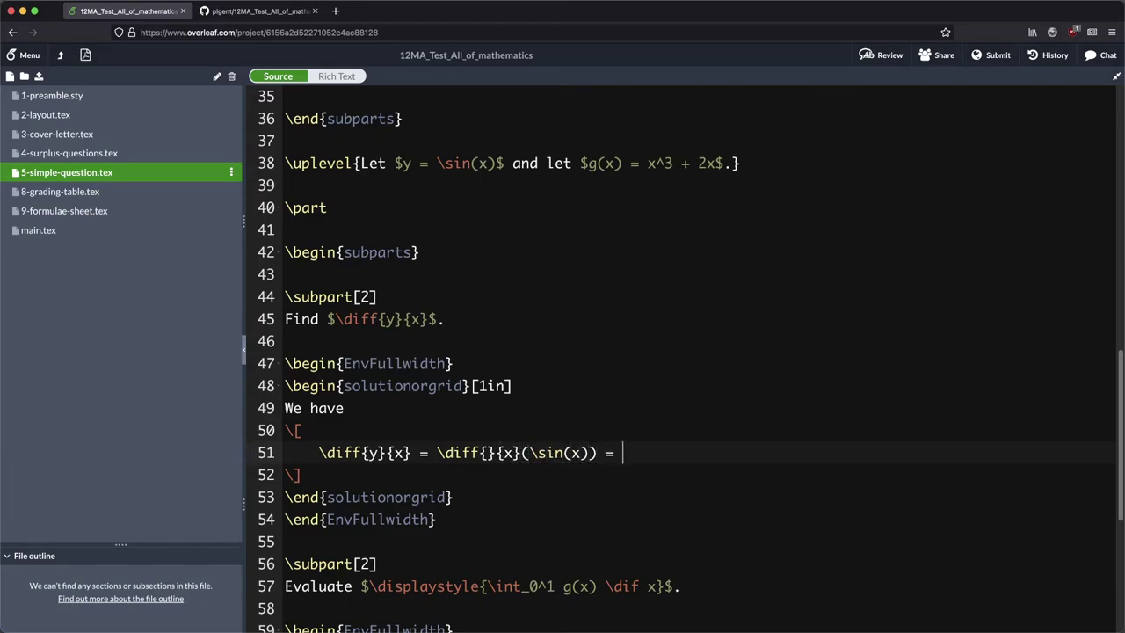
{"action": "type", "text": "\\cd"}
{"action": "key", "text": "BackSpace"}
{"action": "type", "text": "o"}
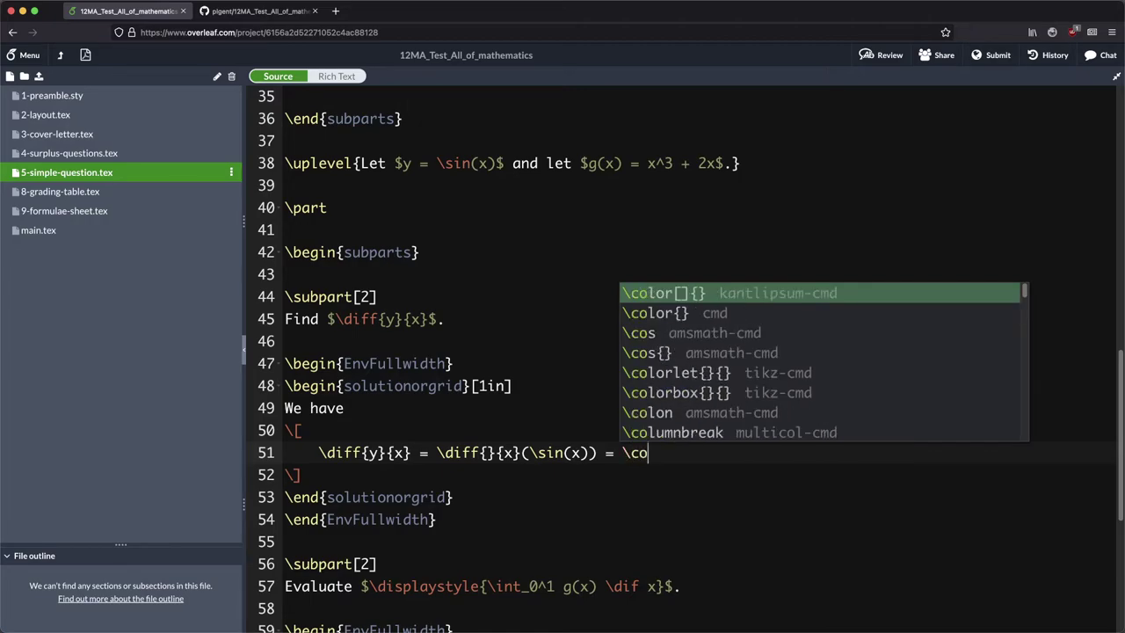
{"action": "type", "text": "s(x)."}
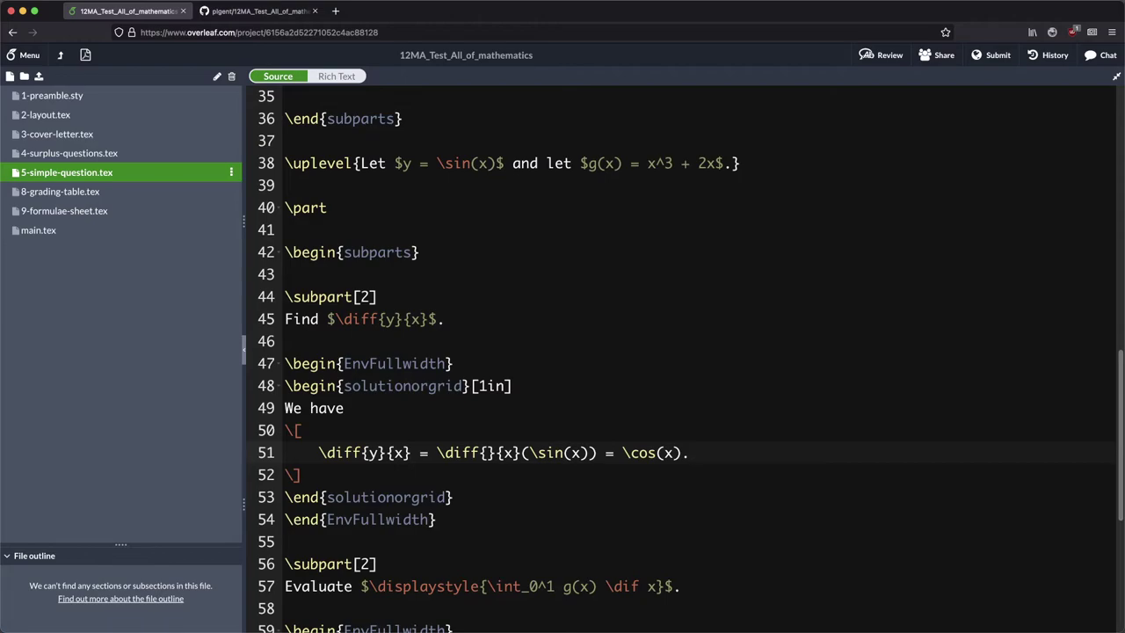
Recompile, then in main.tex enable the answers option and comment out noanswers.
{"action": "left_click", "coordinate": [86, 55]}
{"action": "left_click", "coordinate": [286, 77]}
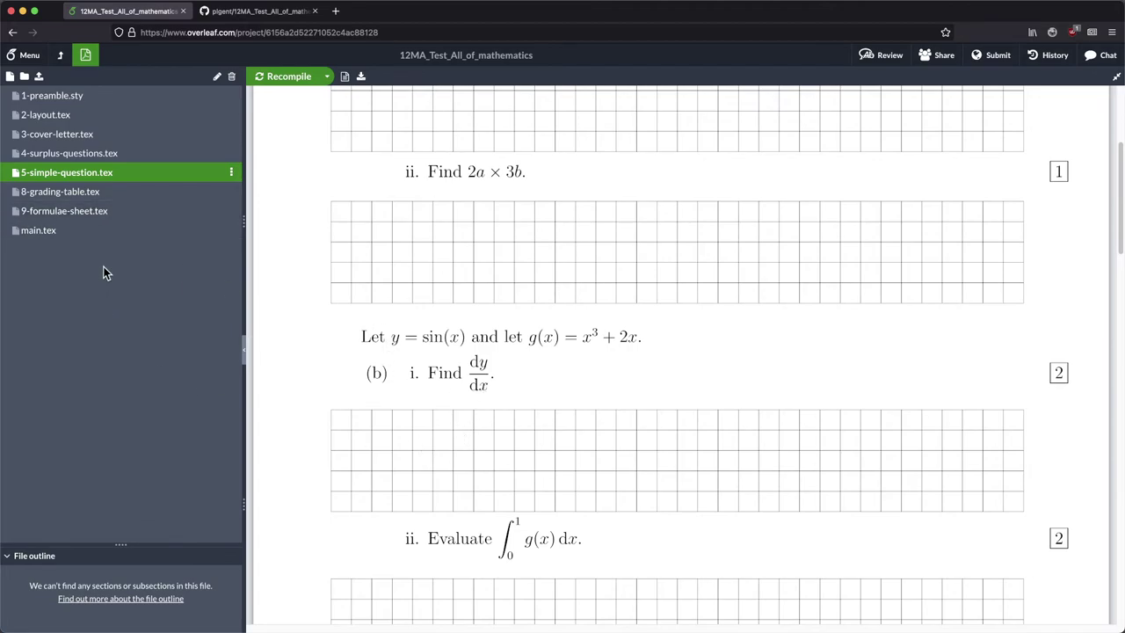
{"action": "left_click", "coordinate": [72, 230]}
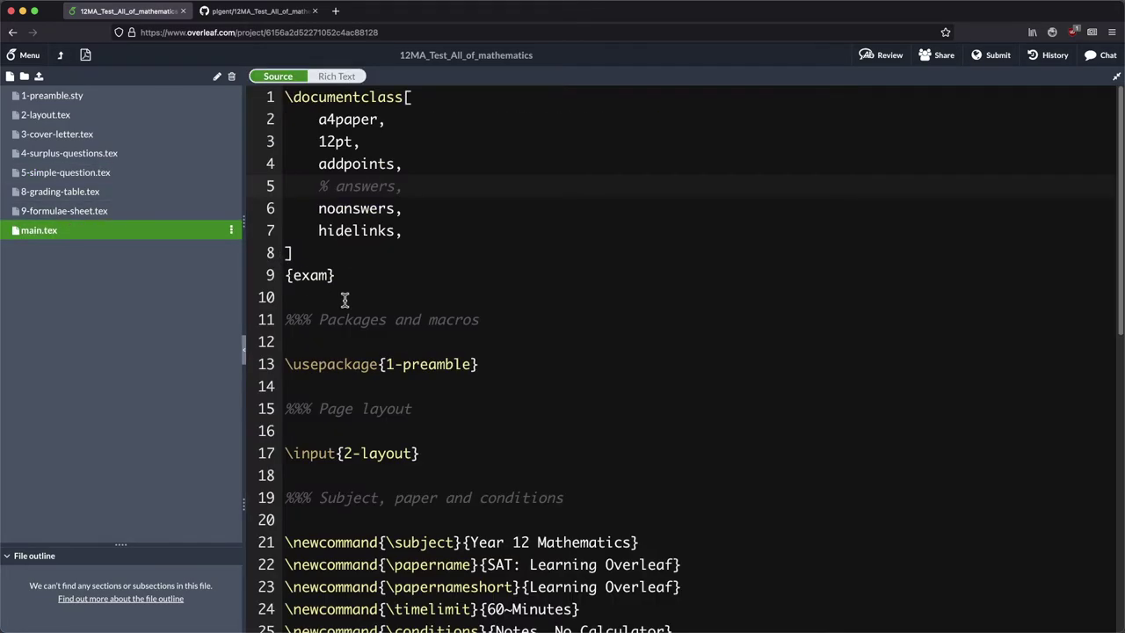
{"action": "key", "text": "super+slash"}
{"action": "key", "text": "Down"}
{"action": "key", "text": "super+slash"}
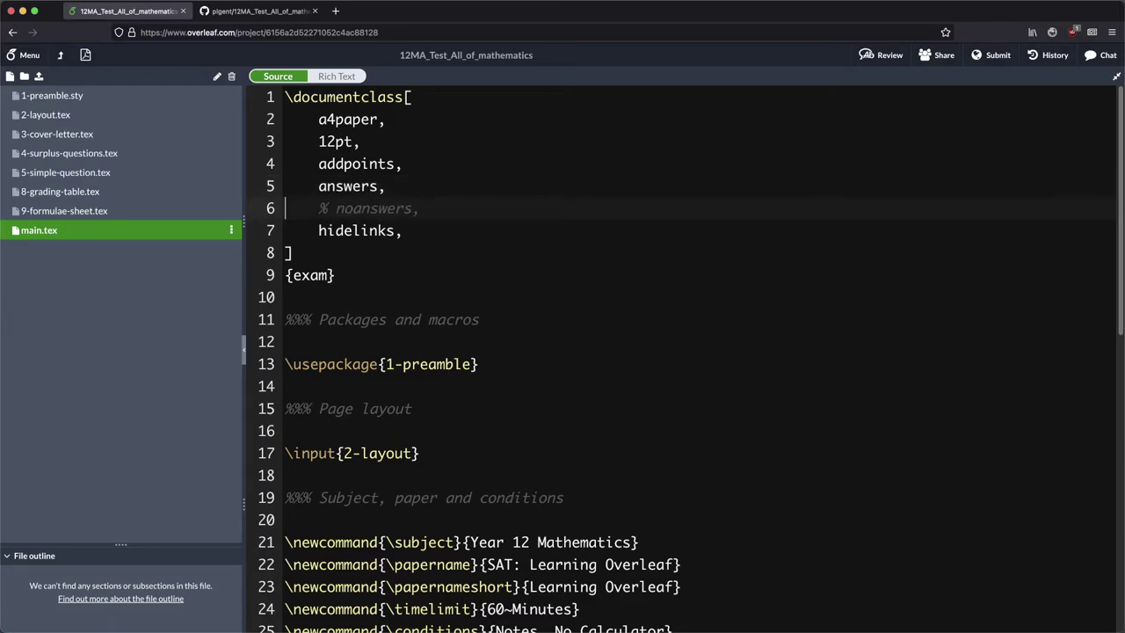
Recompile to show the cos(x) solution box, then reopen 5-simple-question.tex.
{"action": "left_click", "coordinate": [85, 54]}
{"action": "left_click", "coordinate": [294, 74]}
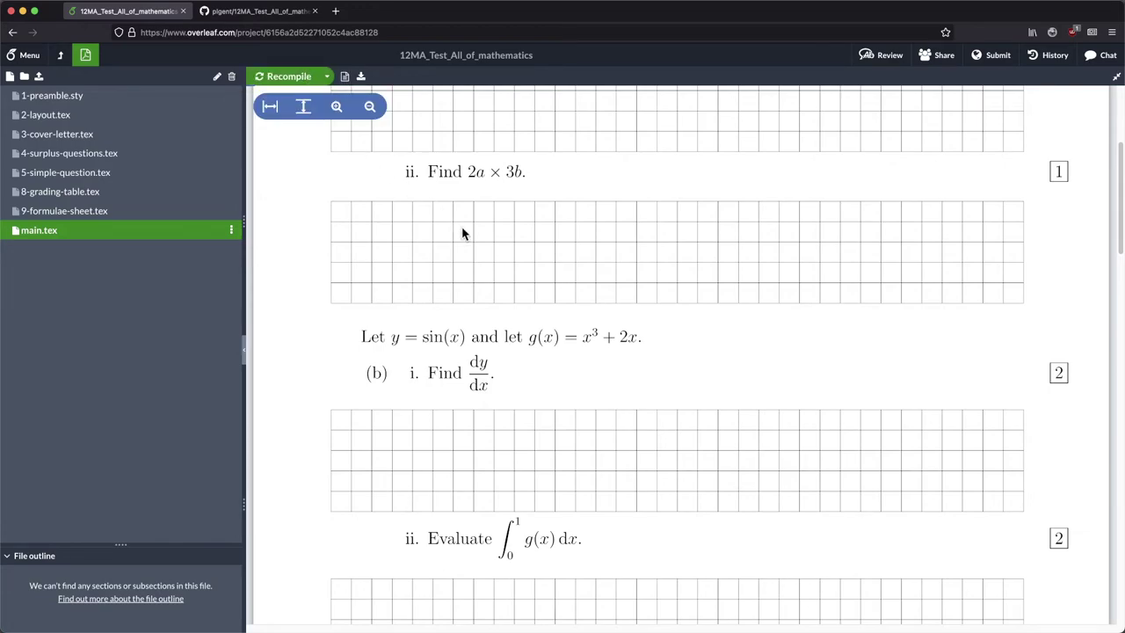
{"action": "scroll", "coordinate": [463, 233], "scroll_direction": "down", "scroll_amount": 2}
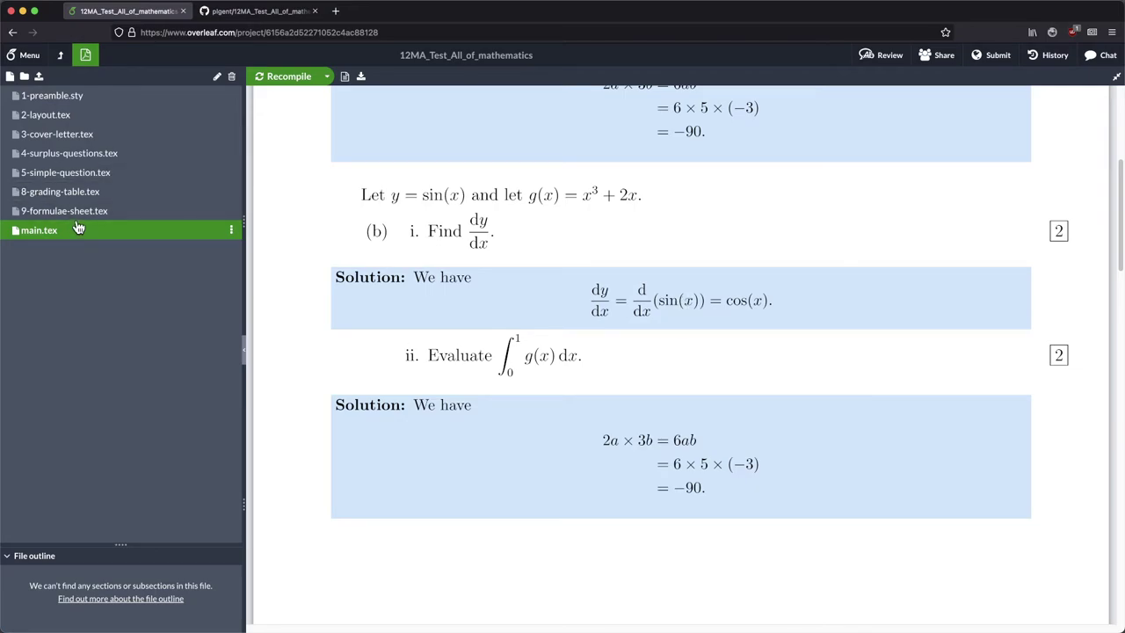
{"action": "left_click", "coordinate": [80, 174]}
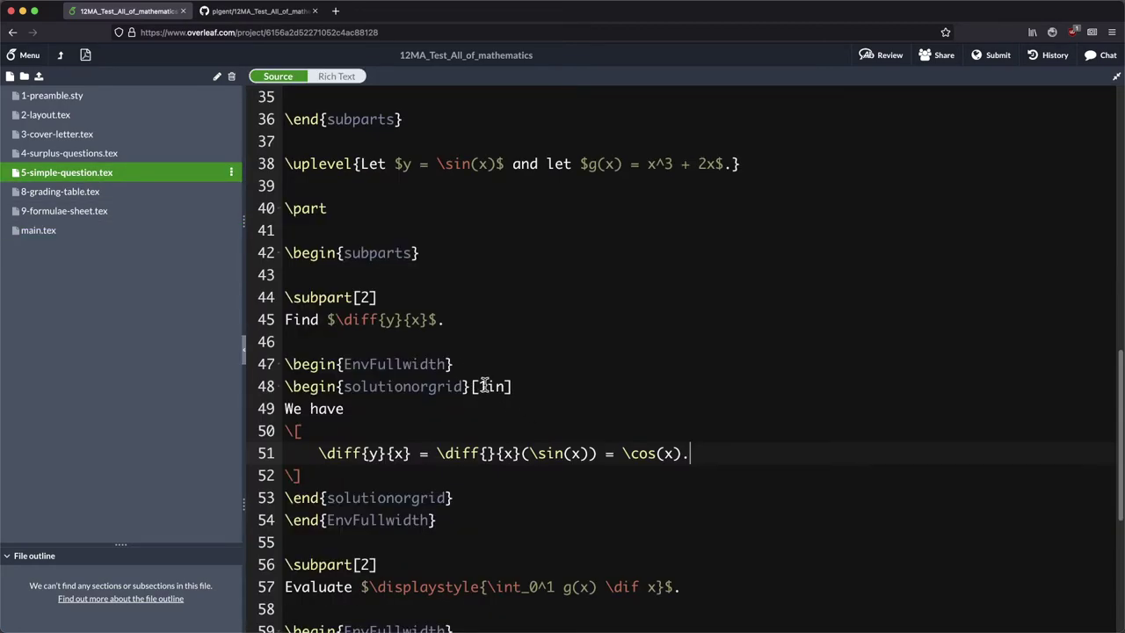
Enlarge the integral's solution box height from 1in to 2in.
{"action": "scroll", "coordinate": [497, 527], "scroll_direction": "down", "scroll_amount": 2}
{"action": "scroll", "coordinate": [439, 495], "scroll_direction": "down", "scroll_amount": 1}
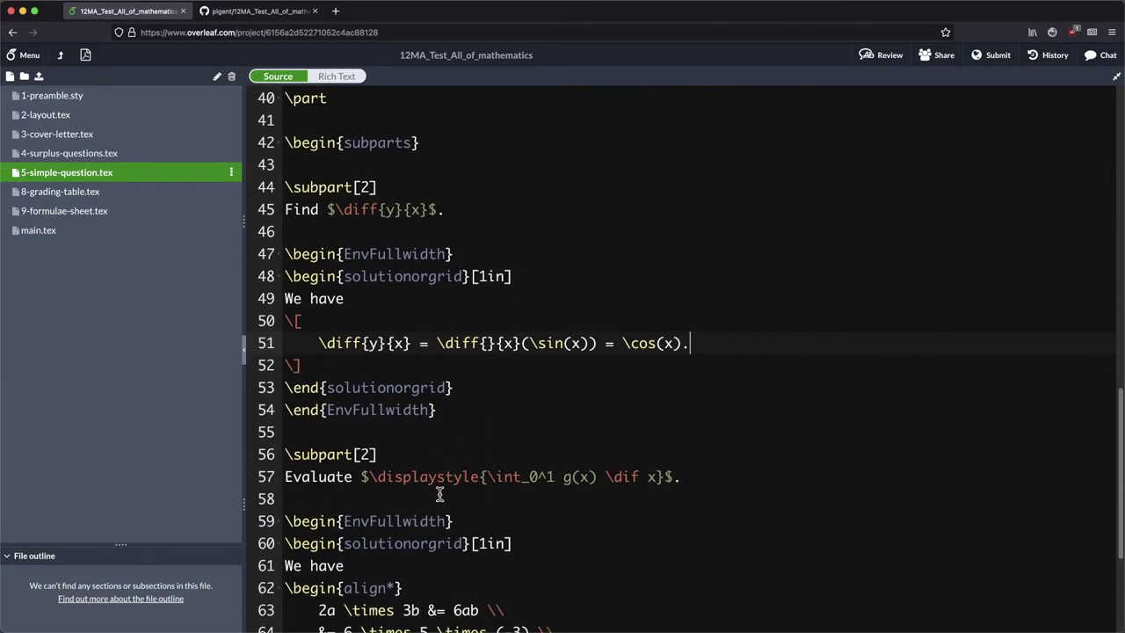
{"action": "left_click", "coordinate": [485, 543]}
{"action": "key", "text": "BackSpace"}
{"action": "type", "text": "2"}
Replace the old align working with \int_0^1 g(x) \dif x &= \int_0^1 g(x) \dif x \\.
{"action": "scroll", "coordinate": [488, 578], "scroll_direction": "down", "scroll_amount": 2}
{"action": "scroll", "coordinate": [403, 543], "scroll_direction": "down", "scroll_amount": 2}
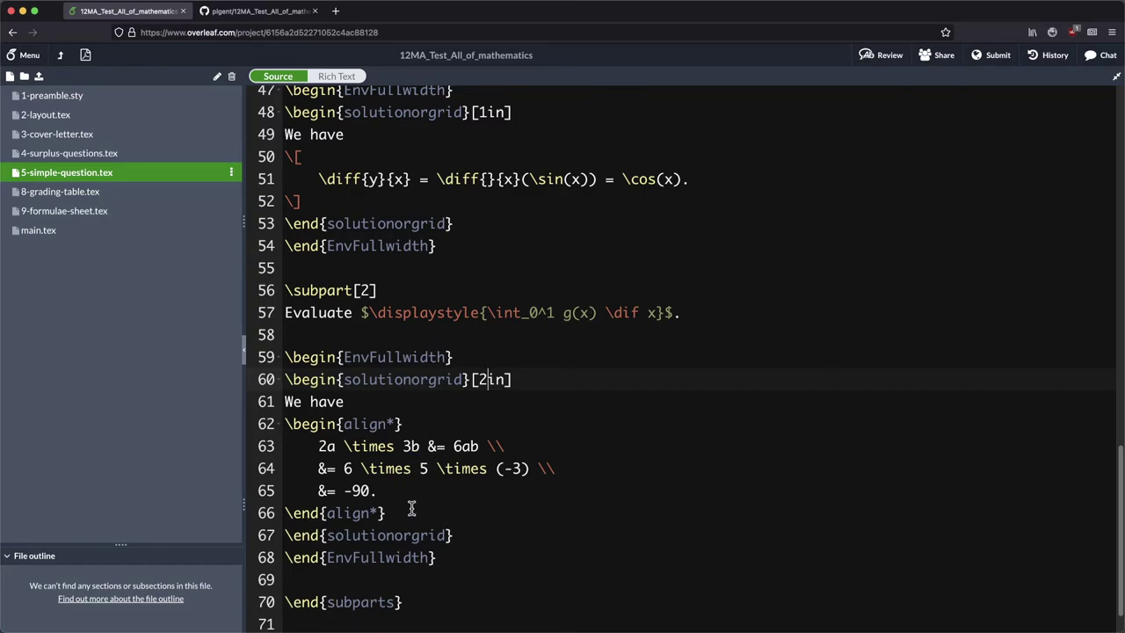
{"action": "left_click_drag", "start_coordinate": [486, 312], "coordinate": [655, 309]}
{"action": "key", "text": "super+c"}
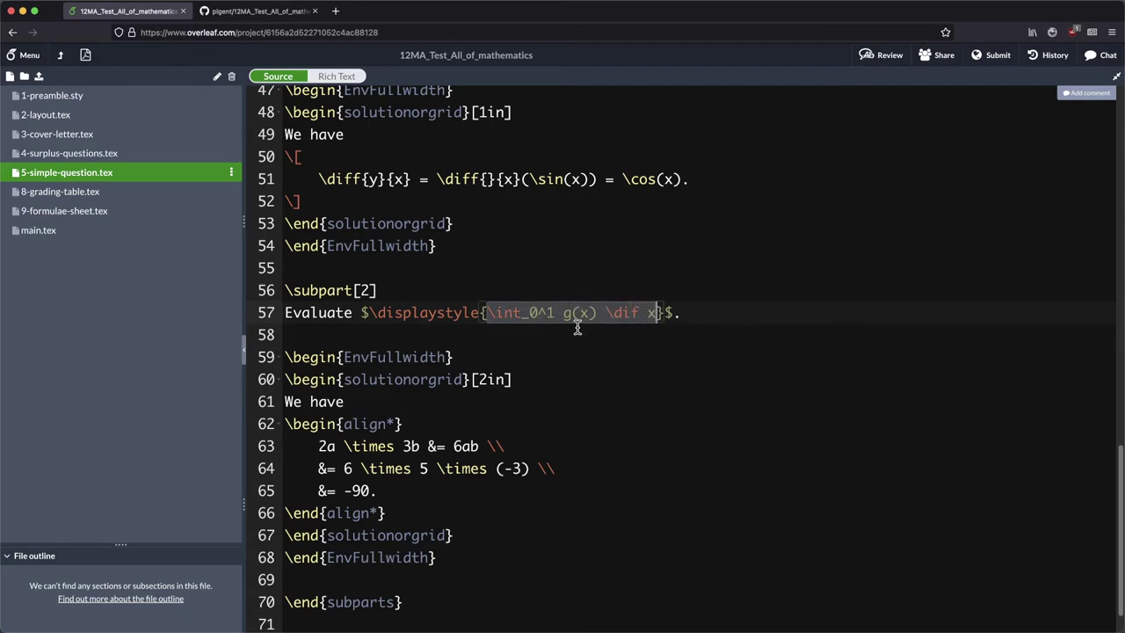
{"action": "left_click_drag", "start_coordinate": [400, 491], "coordinate": [318, 446]}
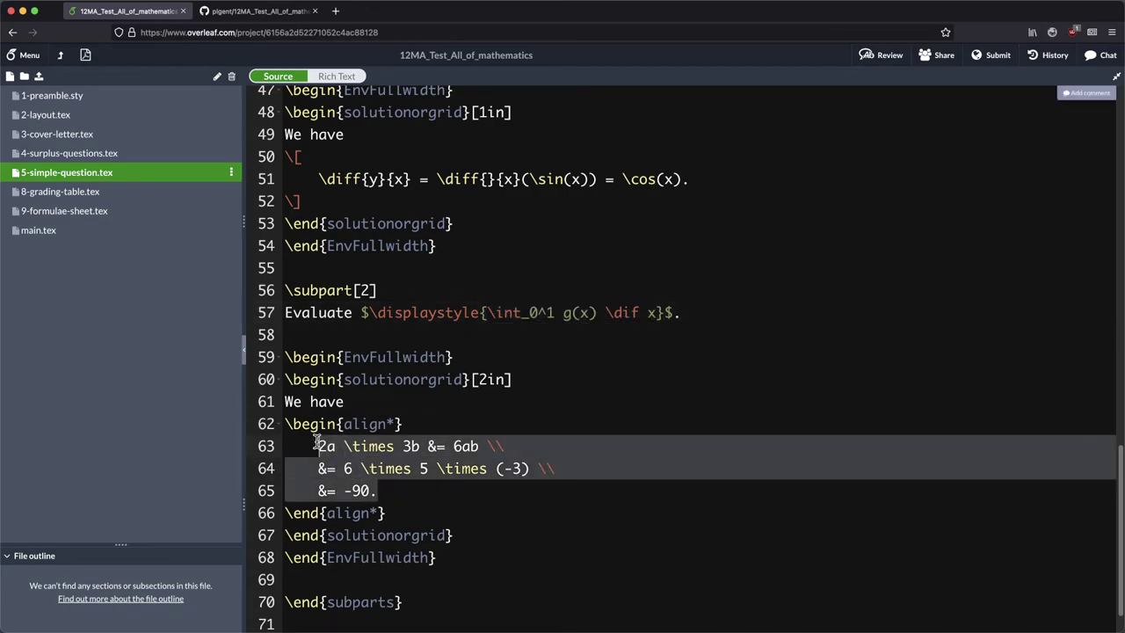
{"action": "key", "text": "super+v"}
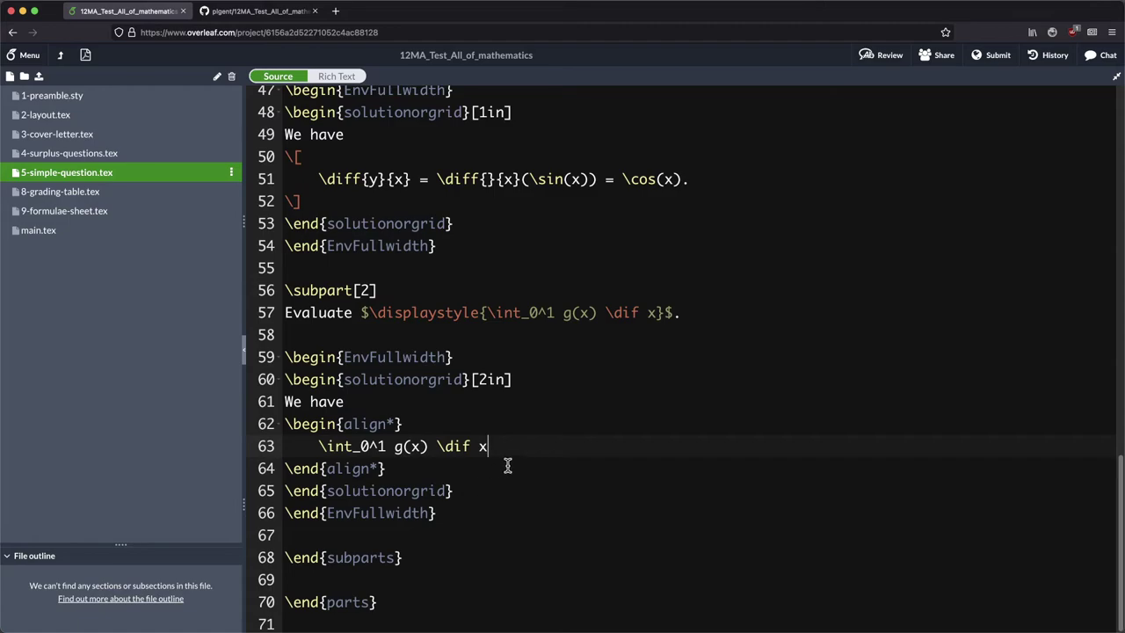
{"action": "type", "text": "&="}
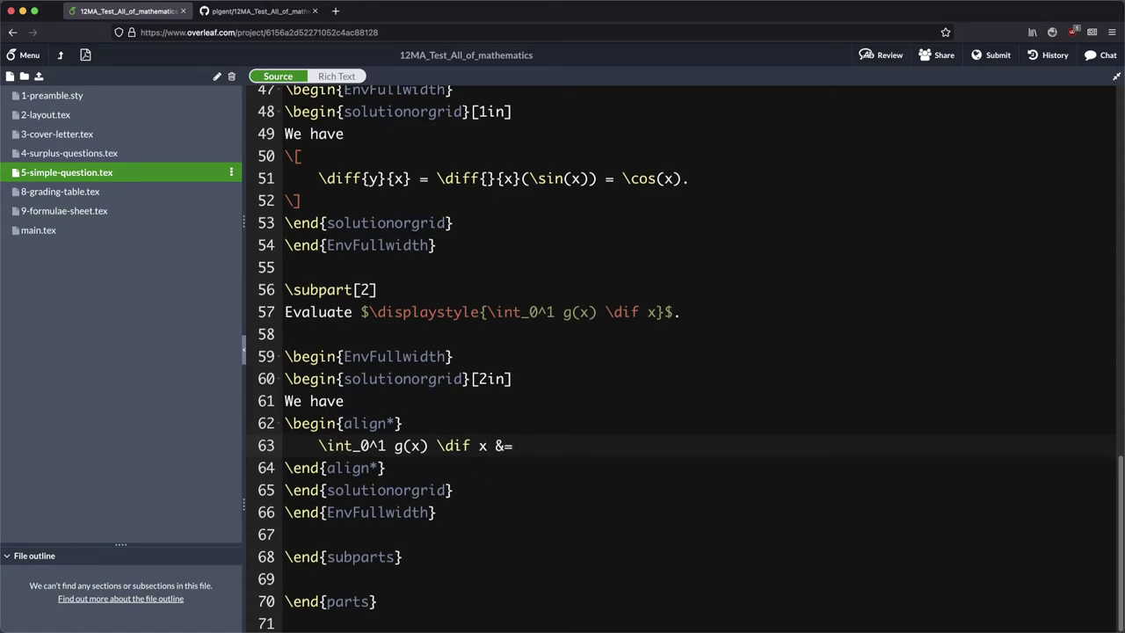
{"action": "key", "text": "super+v"}
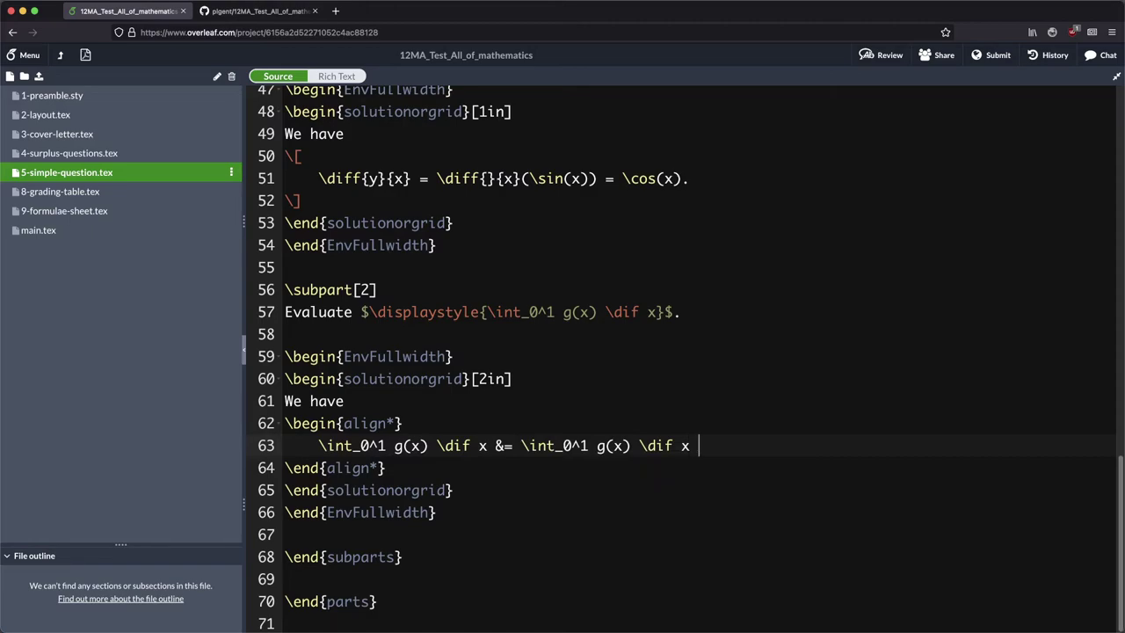
{"action": "type", "text": "\\\\"}
{"action": "key", "text": "Return"}
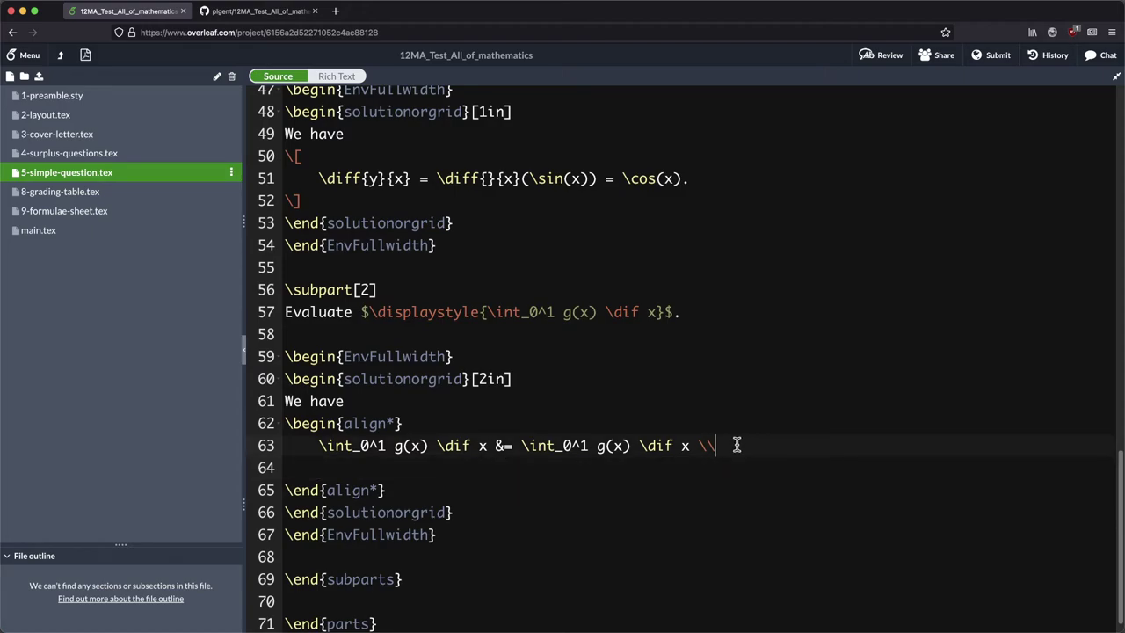
Remove the empty line and change the right-hand integrand from g(x) to x^3 + 2x.
{"action": "left_click_drag", "start_coordinate": [733, 444], "coordinate": [702, 445]}
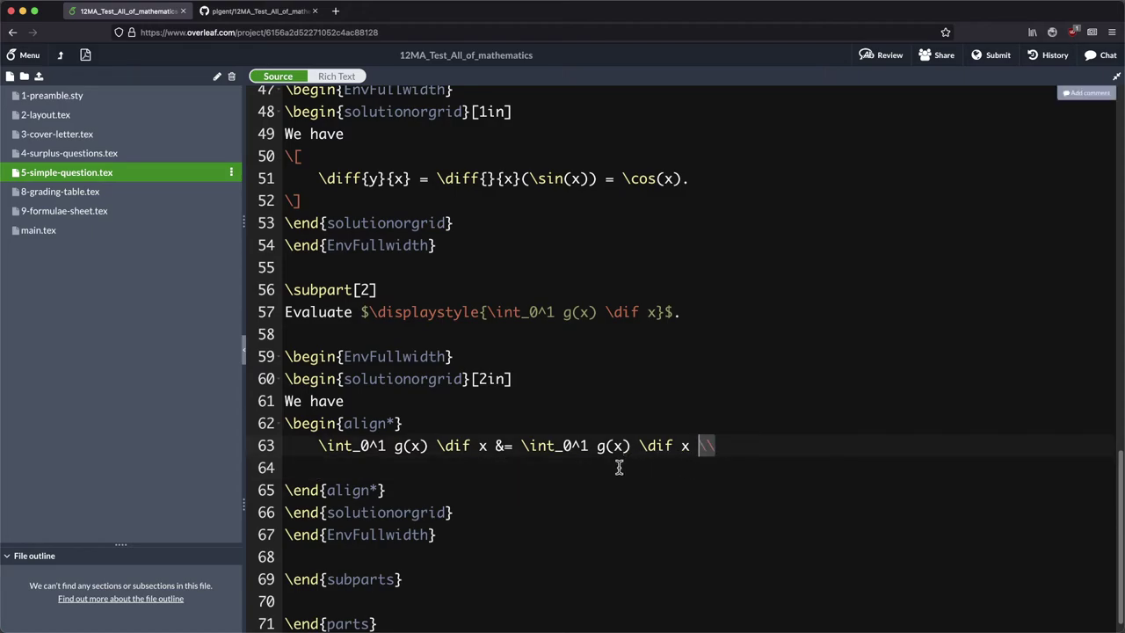
{"action": "left_click", "coordinate": [355, 467]}
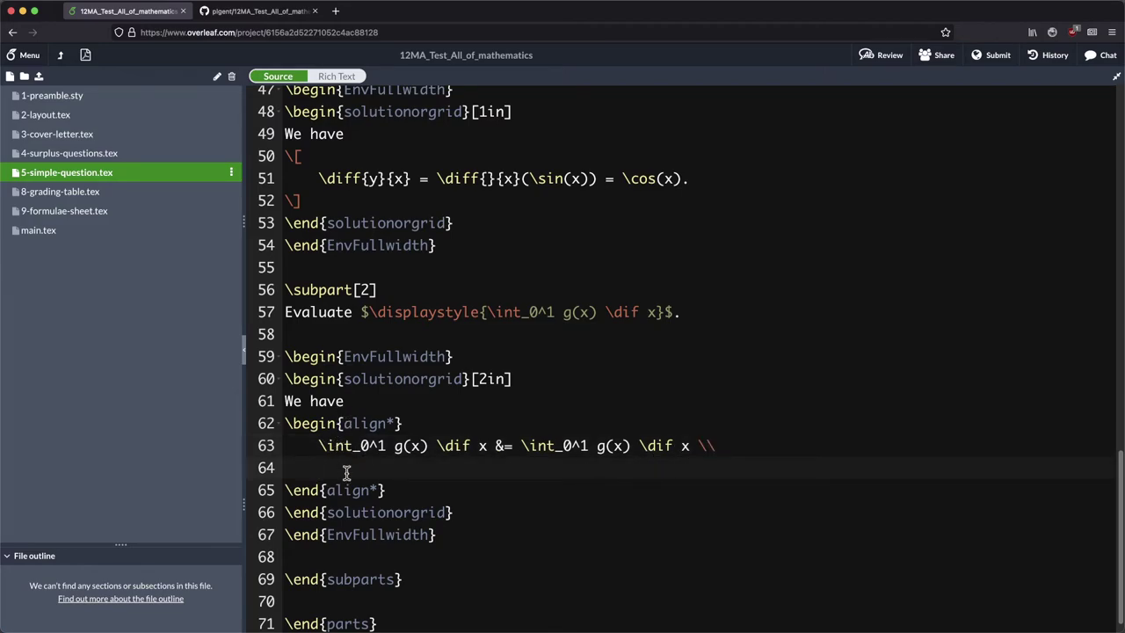
{"action": "key", "text": "BackSpace"}
{"action": "key", "text": "BackSpace"}
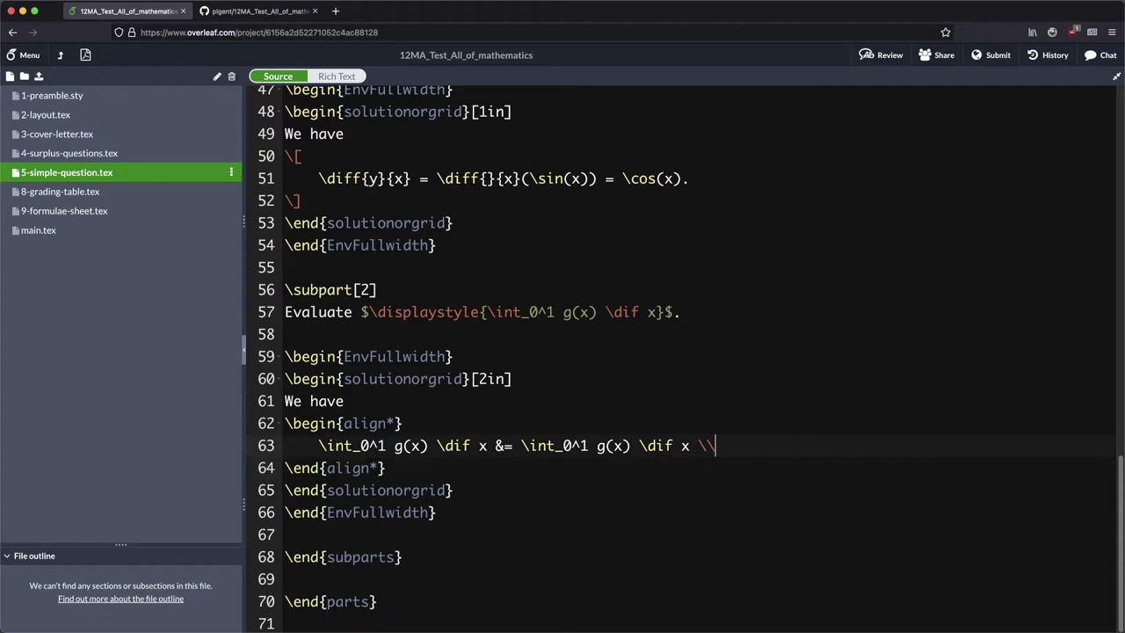
{"action": "left_click", "coordinate": [629, 445]}
{"action": "key", "text": "BackSpace"}
{"action": "key", "text": "BackSpace"}
{"action": "key", "text": "BackSpace"}
{"action": "key", "text": "BackSpace"}
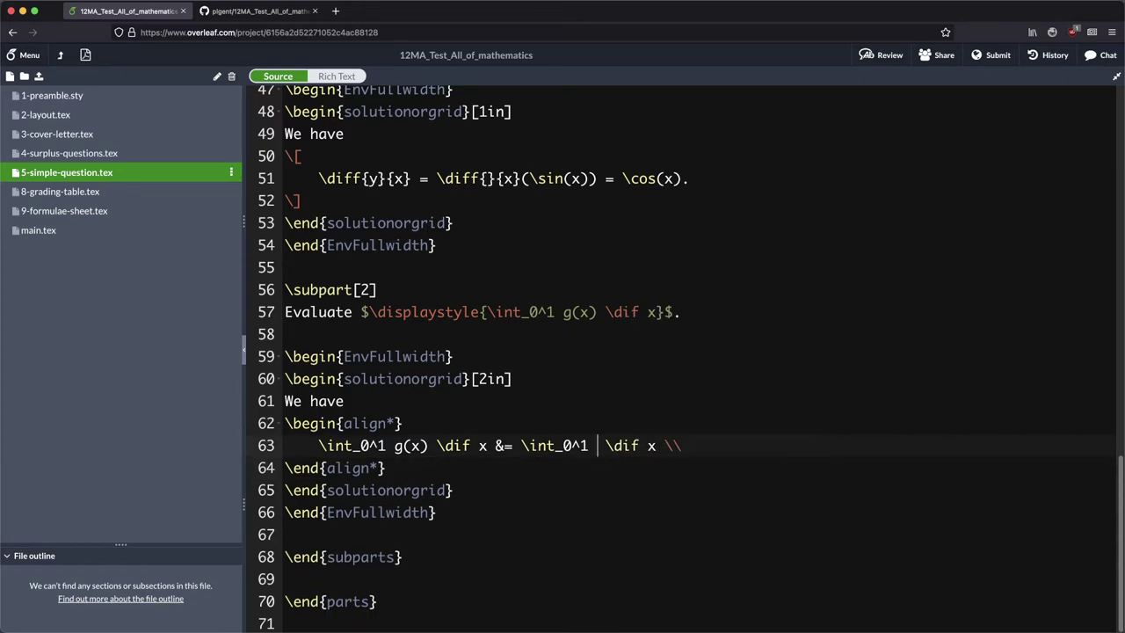
{"action": "type", "text": "x^3 + "}
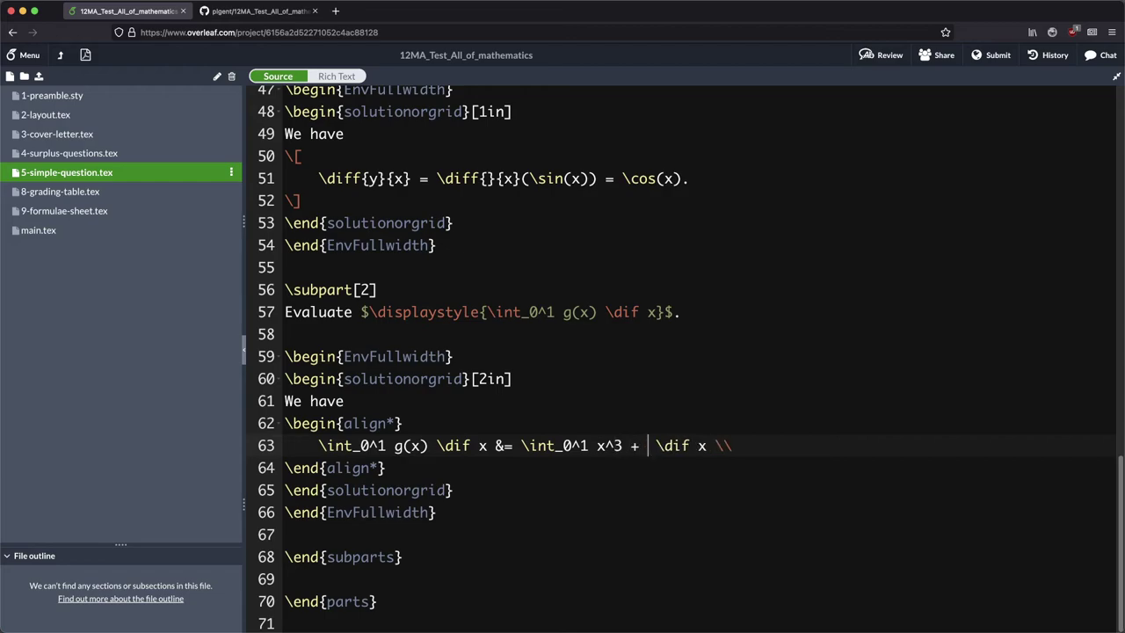
{"action": "type", "text": "2x"}
Start a new aligned &= line below the first line of working.
{"action": "scroll", "coordinate": [625, 597], "scroll_direction": "up", "scroll_amount": 5}
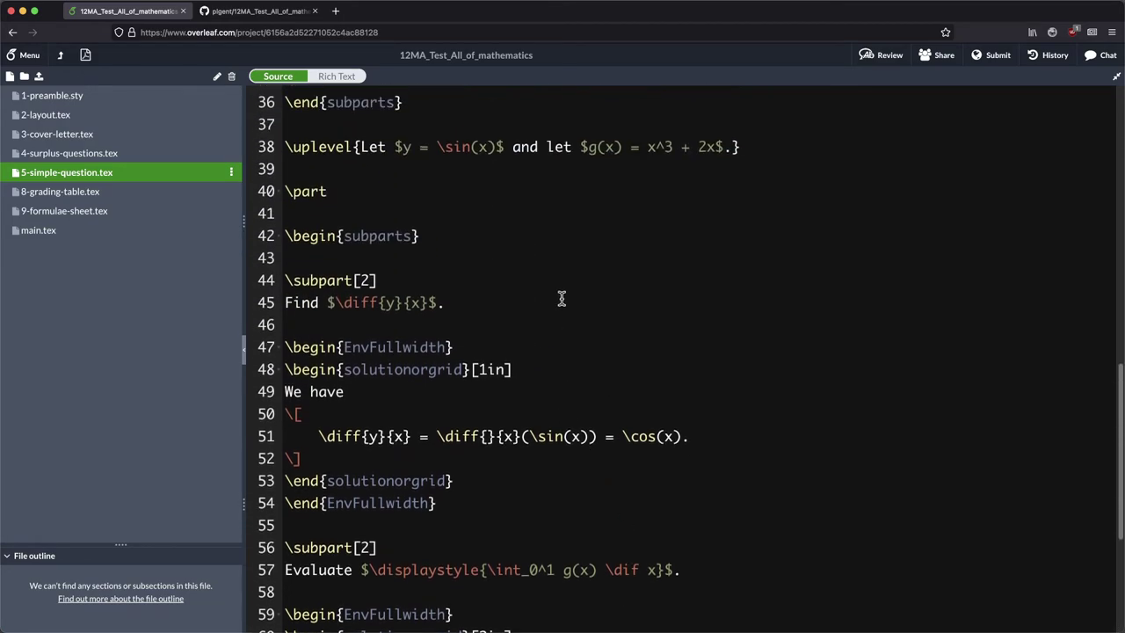
{"action": "scroll", "coordinate": [571, 316], "scroll_direction": "up", "scroll_amount": 3}
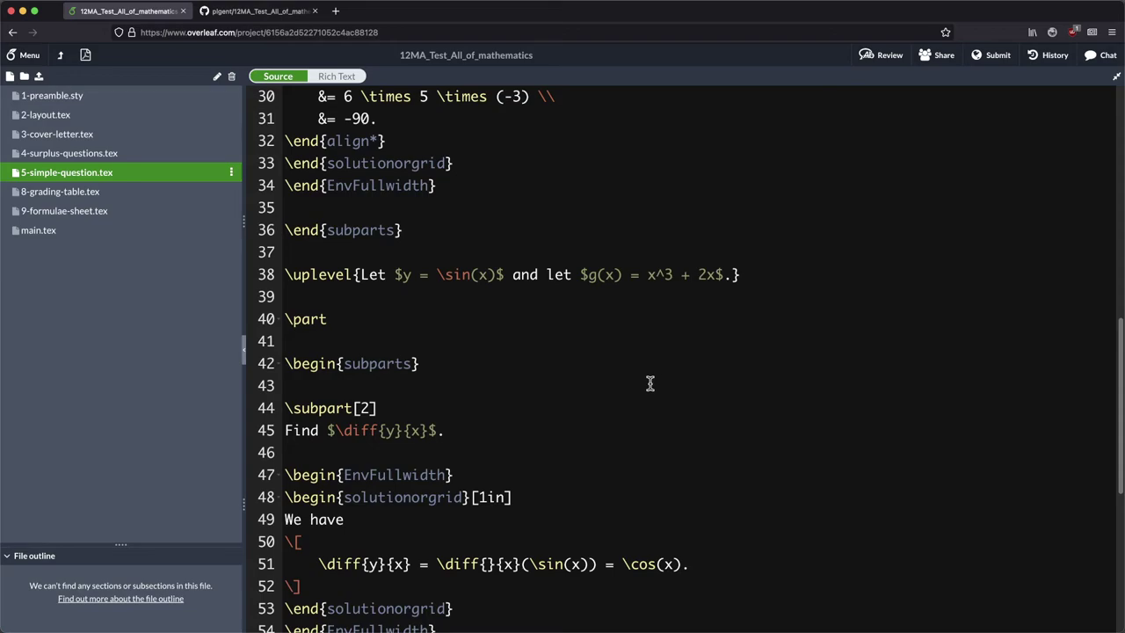
{"action": "scroll", "coordinate": [650, 383], "scroll_direction": "down", "scroll_amount": 9}
{"action": "left_click", "coordinate": [753, 422]}
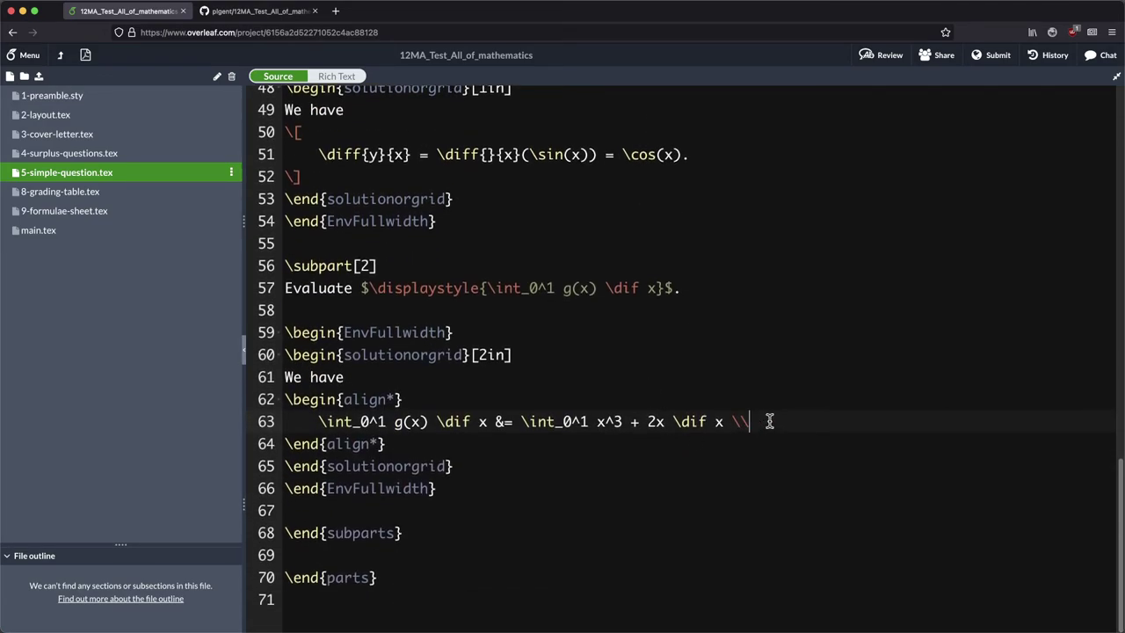
{"action": "key", "text": "Return"}
{"action": "type", "text": "&="}
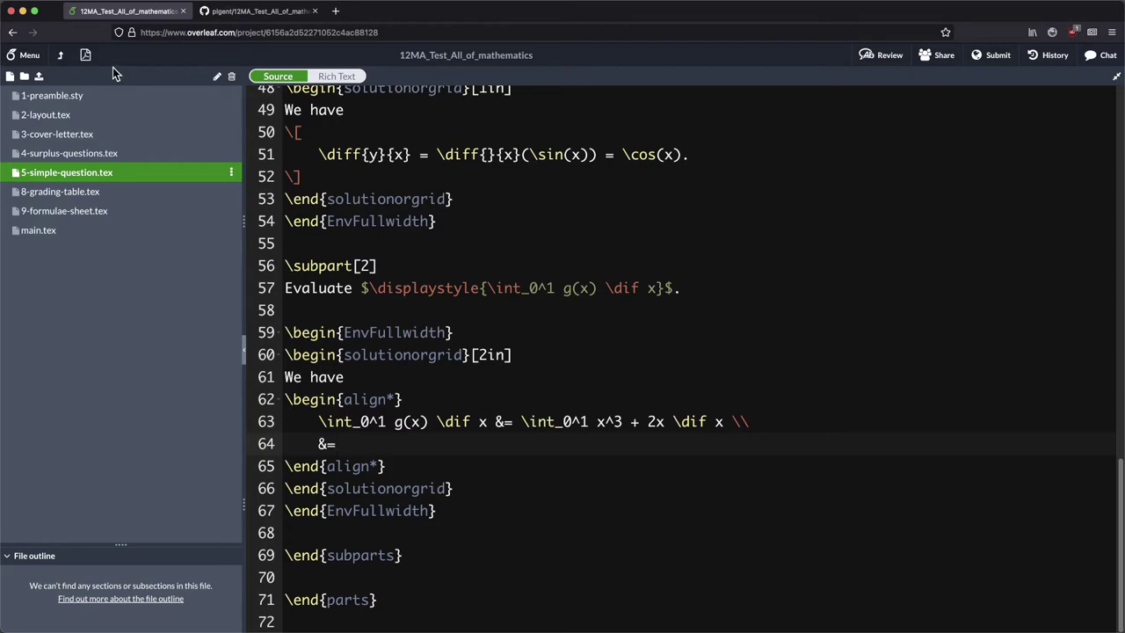
{"action": "left_click", "coordinate": [85, 55]}
{"action": "left_click", "coordinate": [275, 75]}
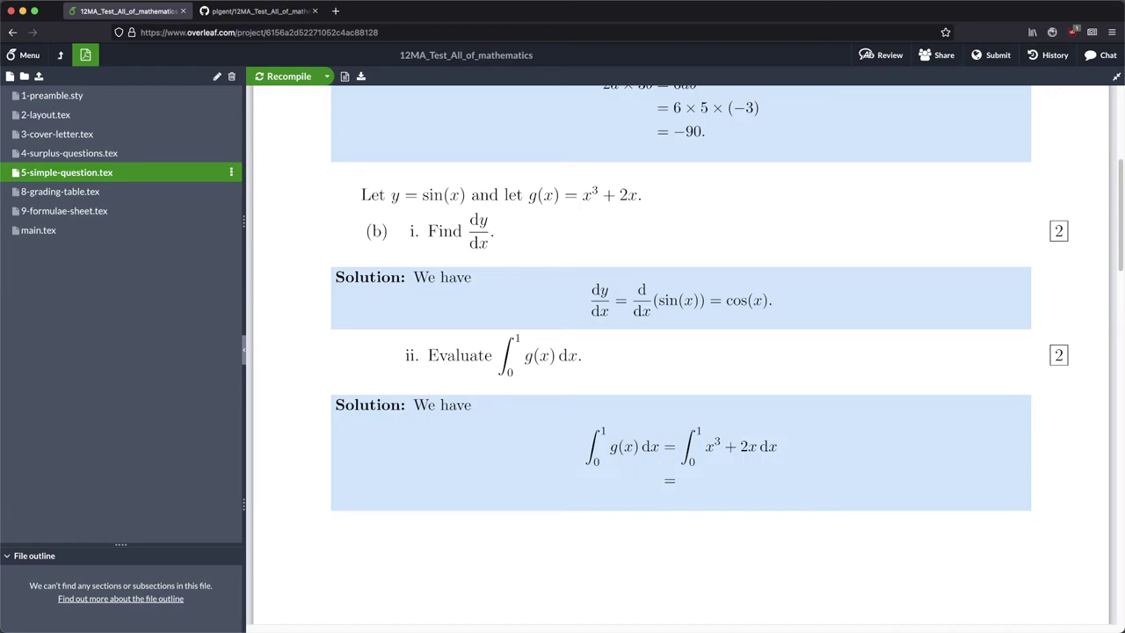
{"action": "left_click", "coordinate": [88, 172]}
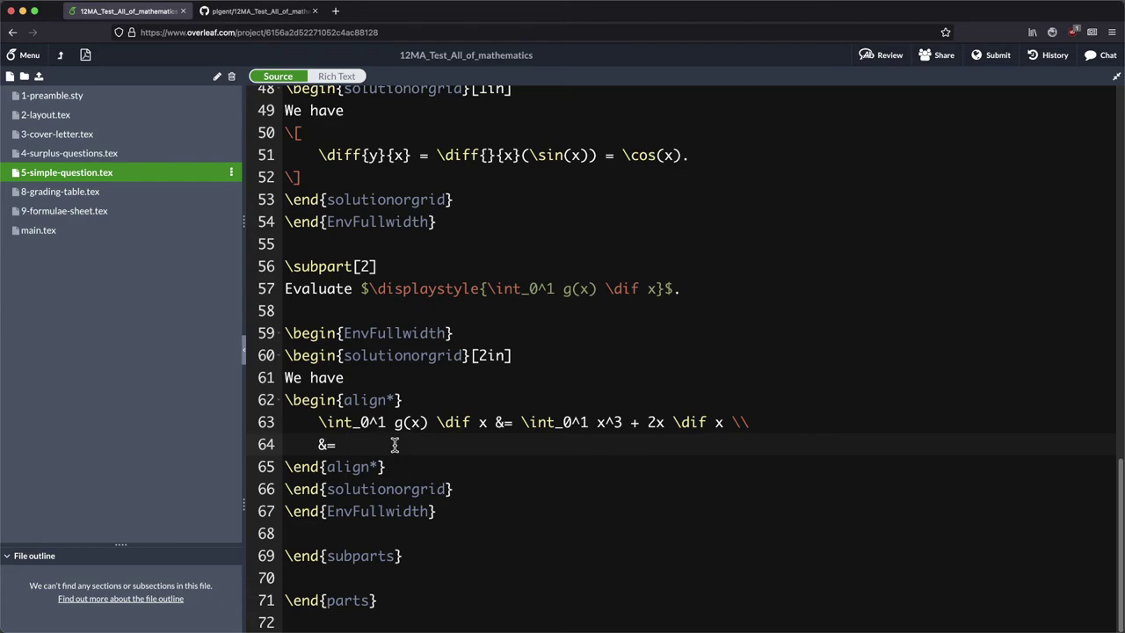
Insert an \Eval{}{}{} bracket with limits 0 and 1, then recompile the PDF.
{"action": "type", "text": "\\Ev"}
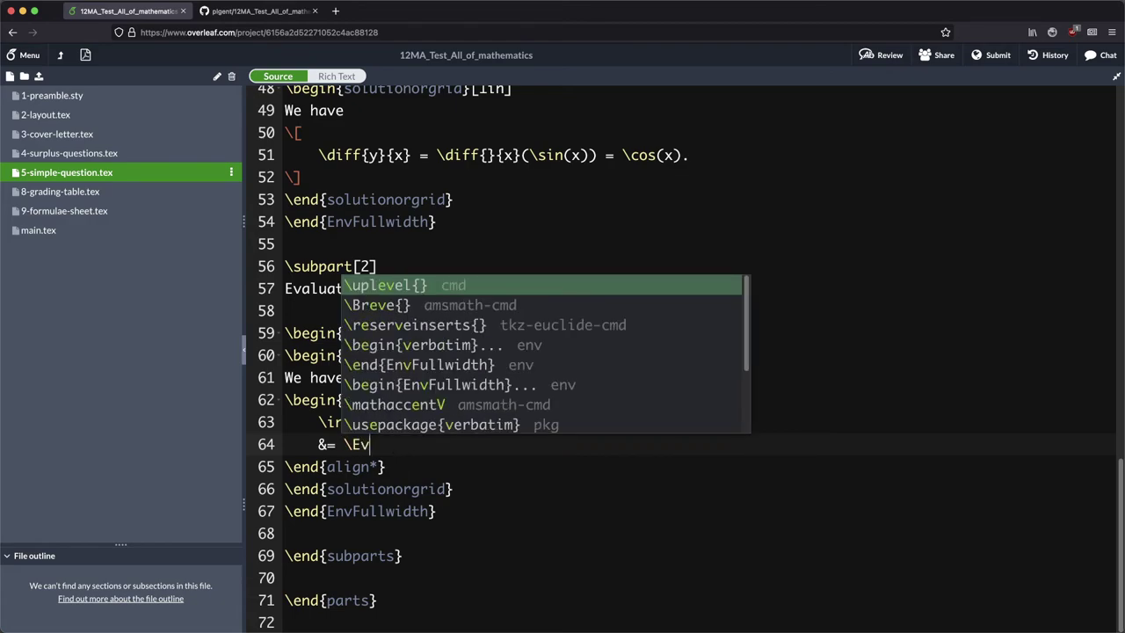
{"action": "type", "text": "al{}{}{}"}
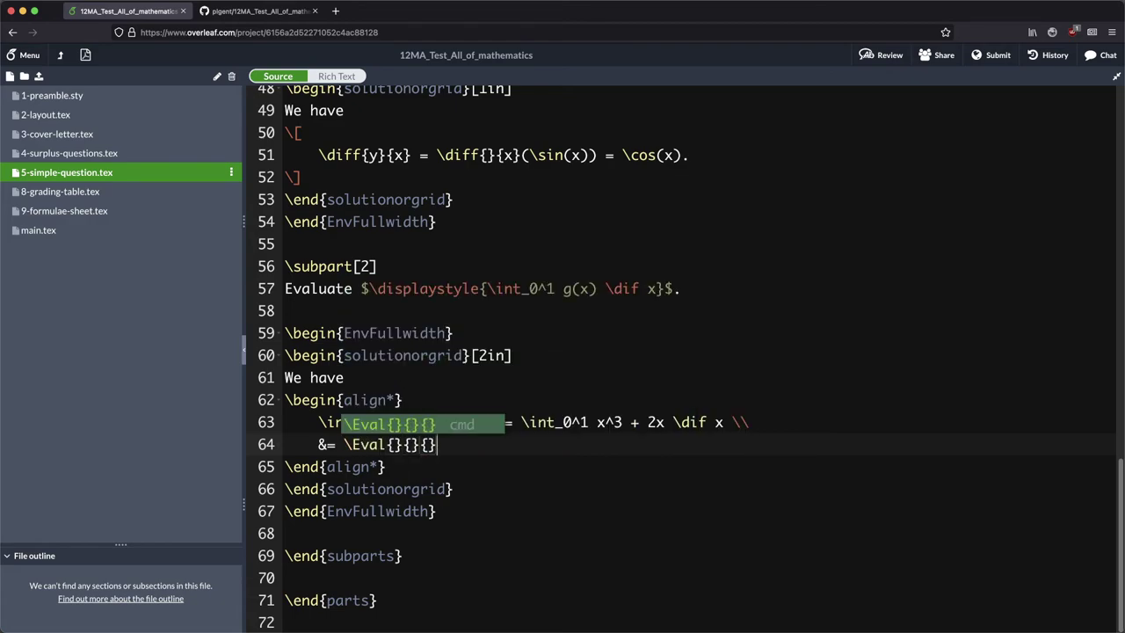
{"action": "key", "text": "Left"}
{"action": "key", "text": "Left"}
{"action": "key", "text": "Left"}
{"action": "type", "text": "0"}
{"action": "key", "text": "Right"}
{"action": "key", "text": "Right"}
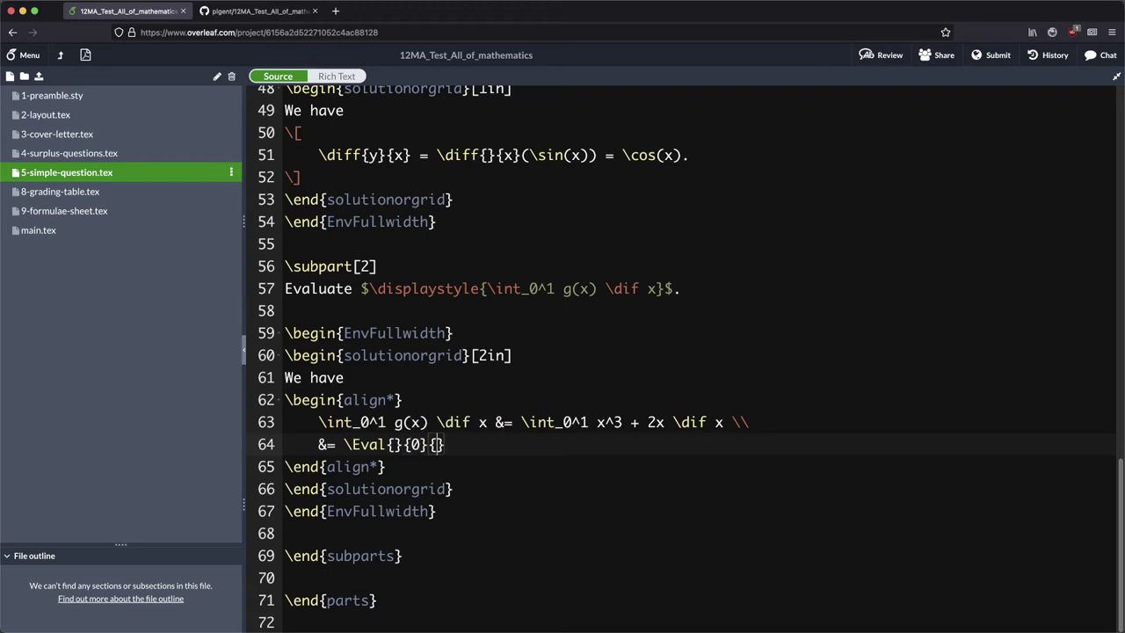
{"action": "type", "text": "1"}
{"action": "left_click", "coordinate": [85, 55]}
{"action": "left_click", "coordinate": [294, 77]}
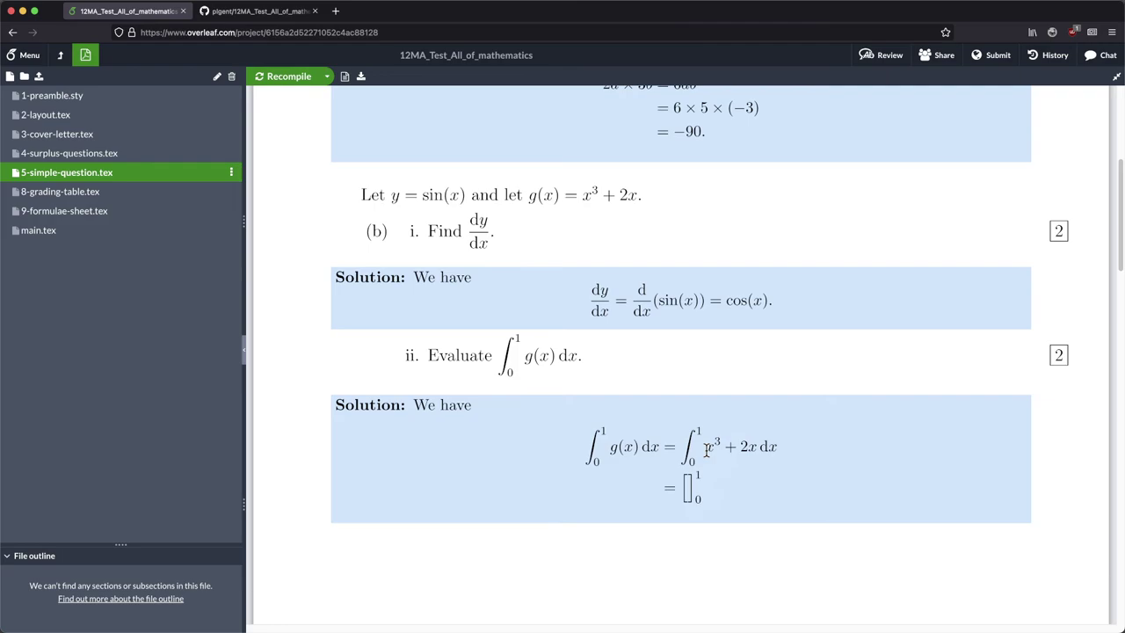
Fill the evaluation bracket with \frac{1}{4}x^4 + x^2 and recompile to check the PDF.
{"action": "left_click", "coordinate": [71, 175]}
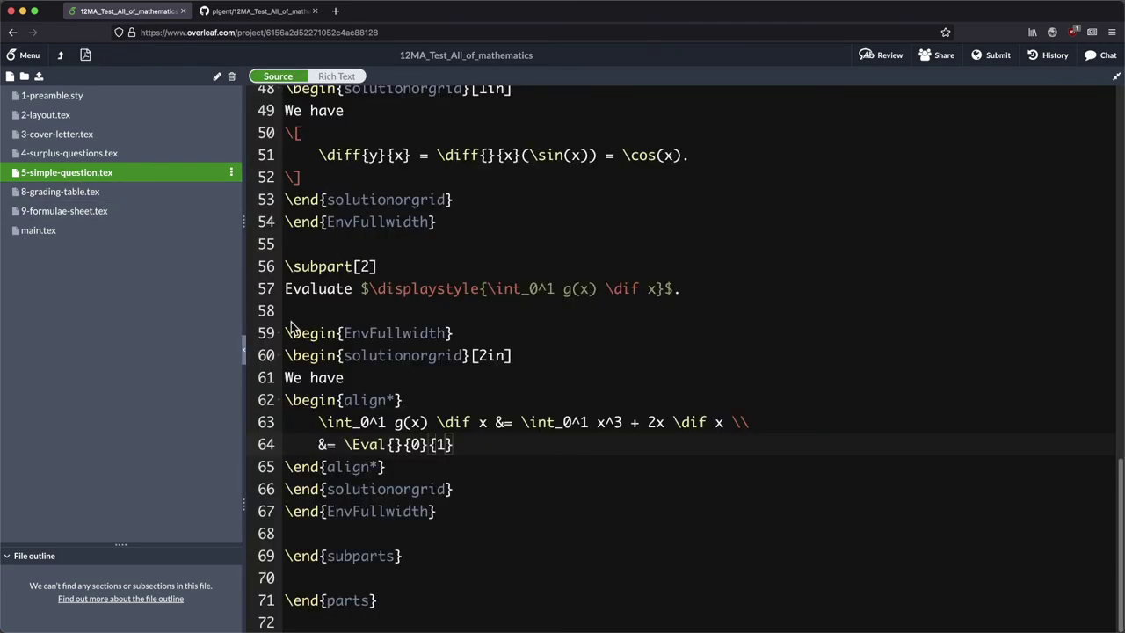
{"action": "left_click", "coordinate": [394, 444]}
{"action": "type", "text": "rac{}{}"}
{"action": "type", "text": "1"}
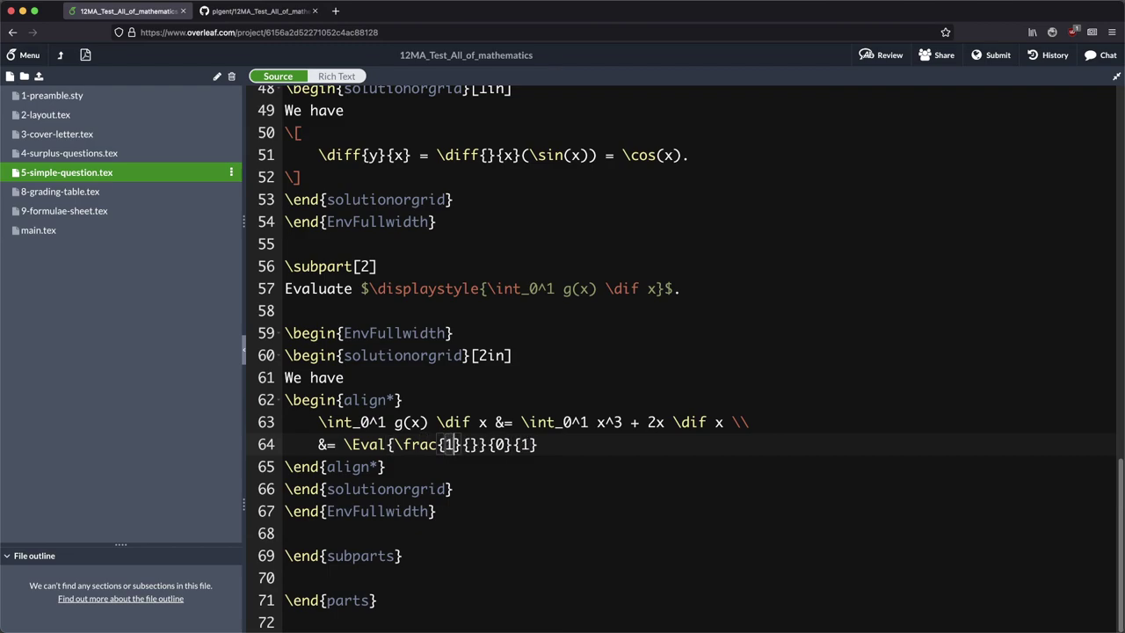
{"action": "key", "text": "Tab"}
{"action": "type", "text": "4"}
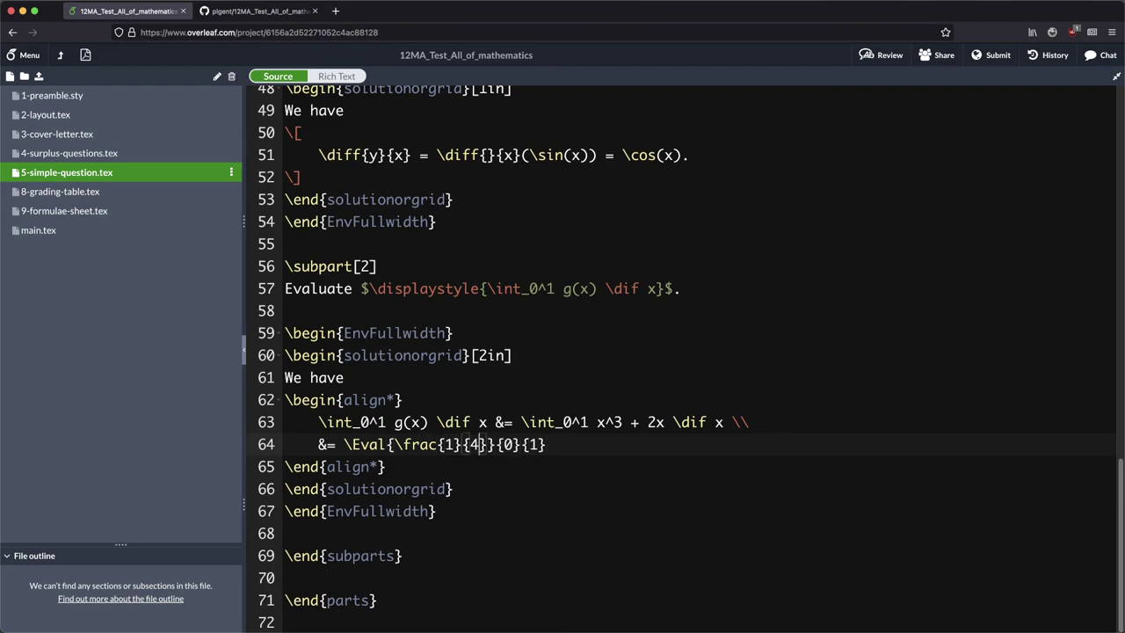
{"action": "key", "text": "Left"}
{"action": "key", "text": "Left"}
{"action": "key", "text": "Left"}
{"action": "key", "text": "Right"}
{"action": "key", "text": "Right"}
{"action": "type", "text": "x^4 "}
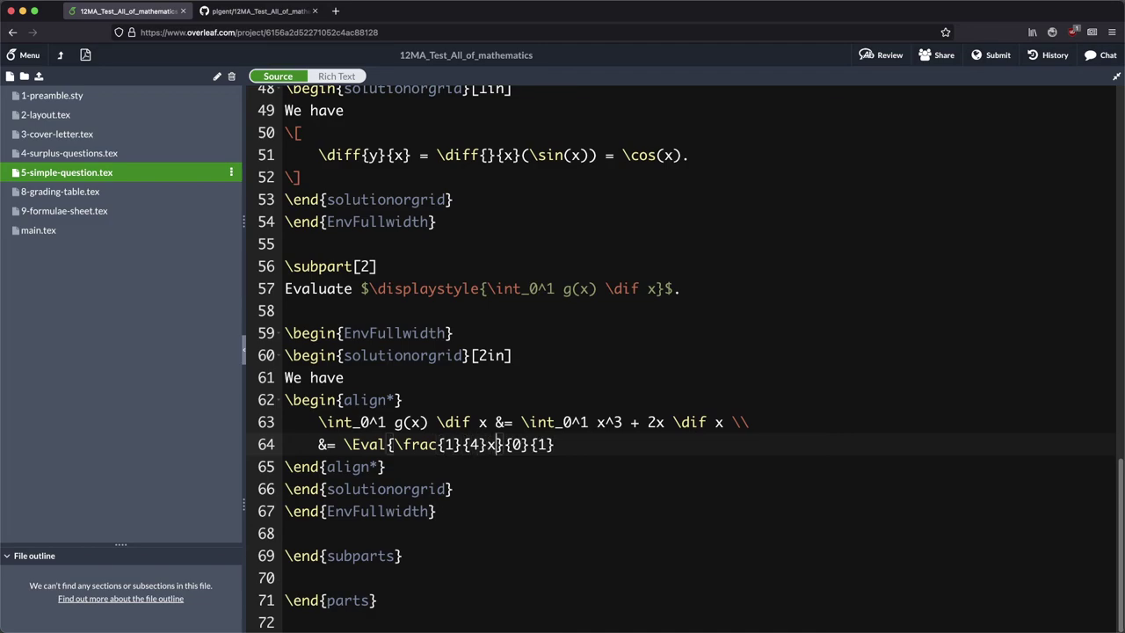
{"action": "type", "text": "+ "}
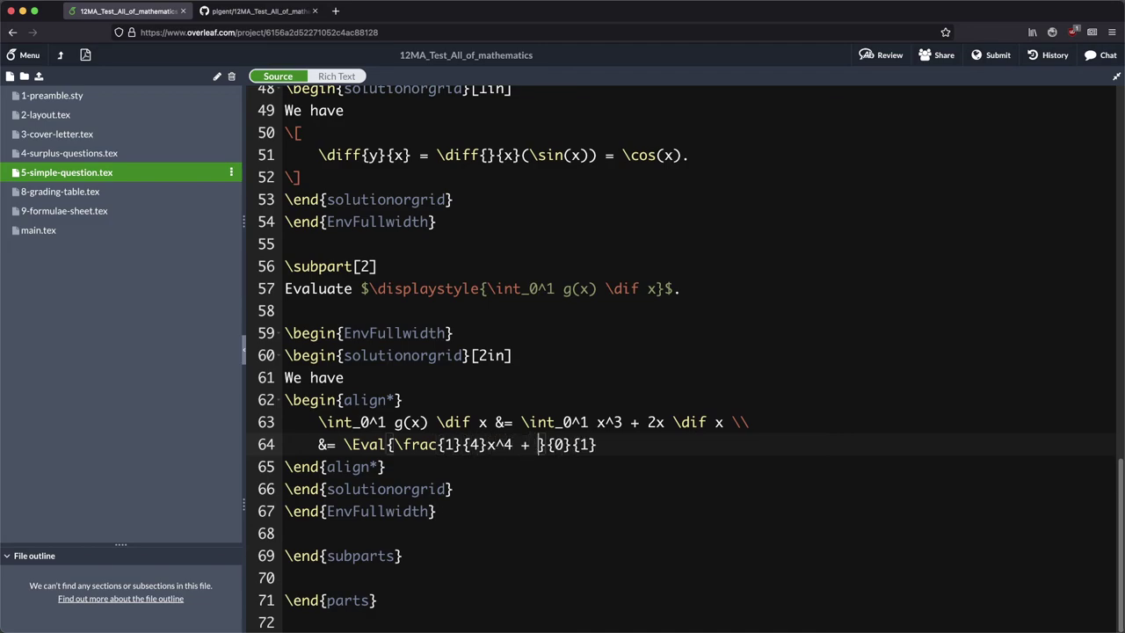
{"action": "type", "text": "x^2"}
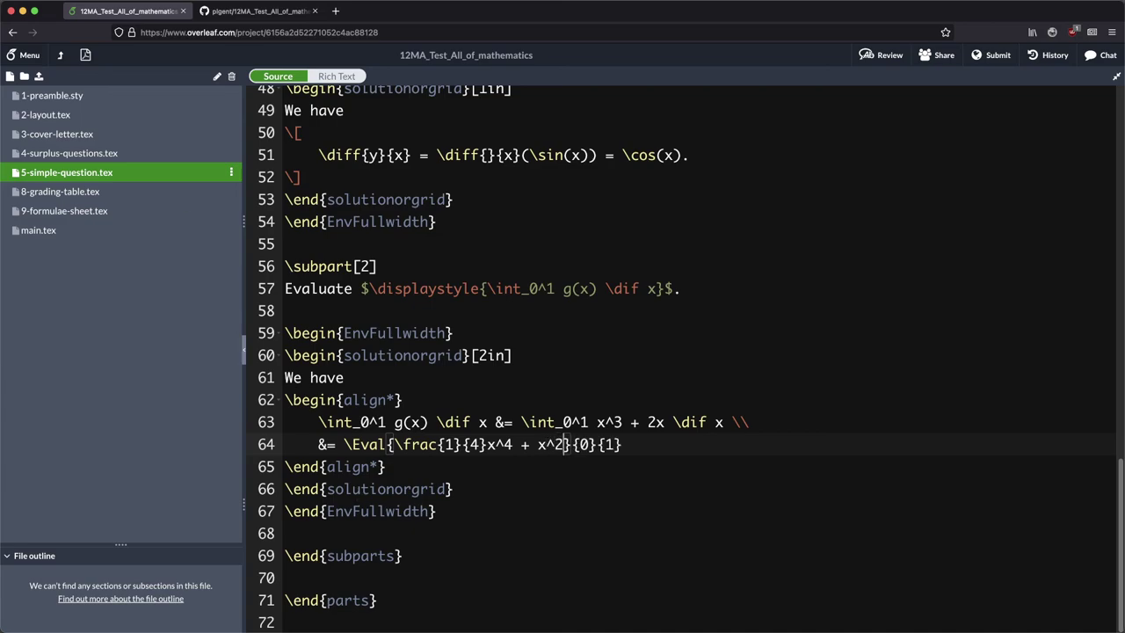
{"action": "left_click", "coordinate": [85, 55]}
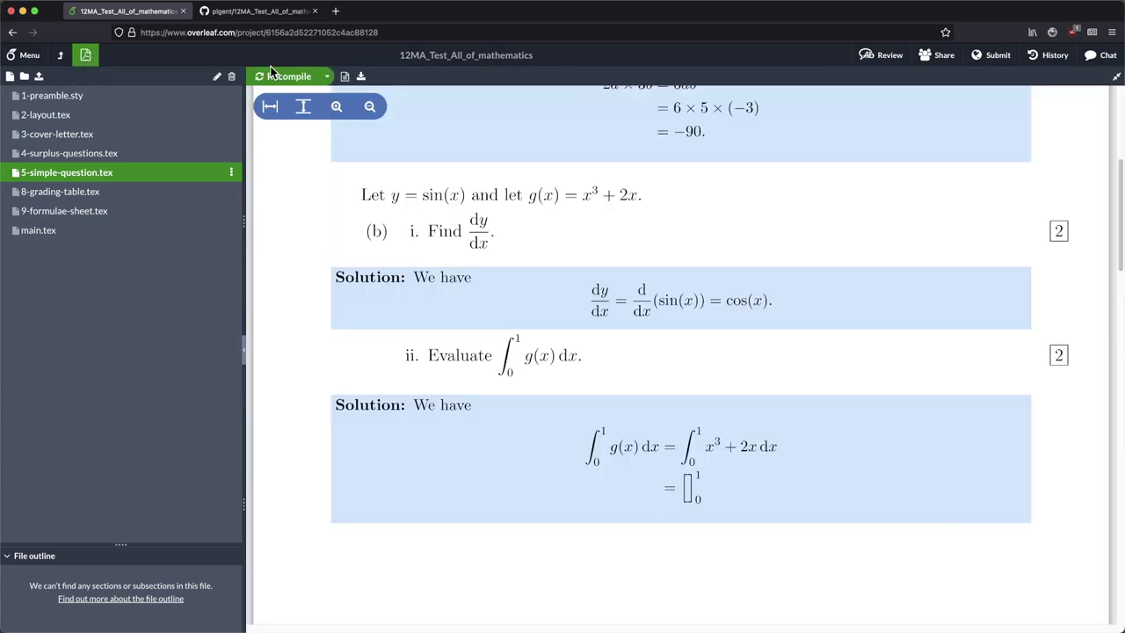
{"action": "left_click", "coordinate": [274, 75]}
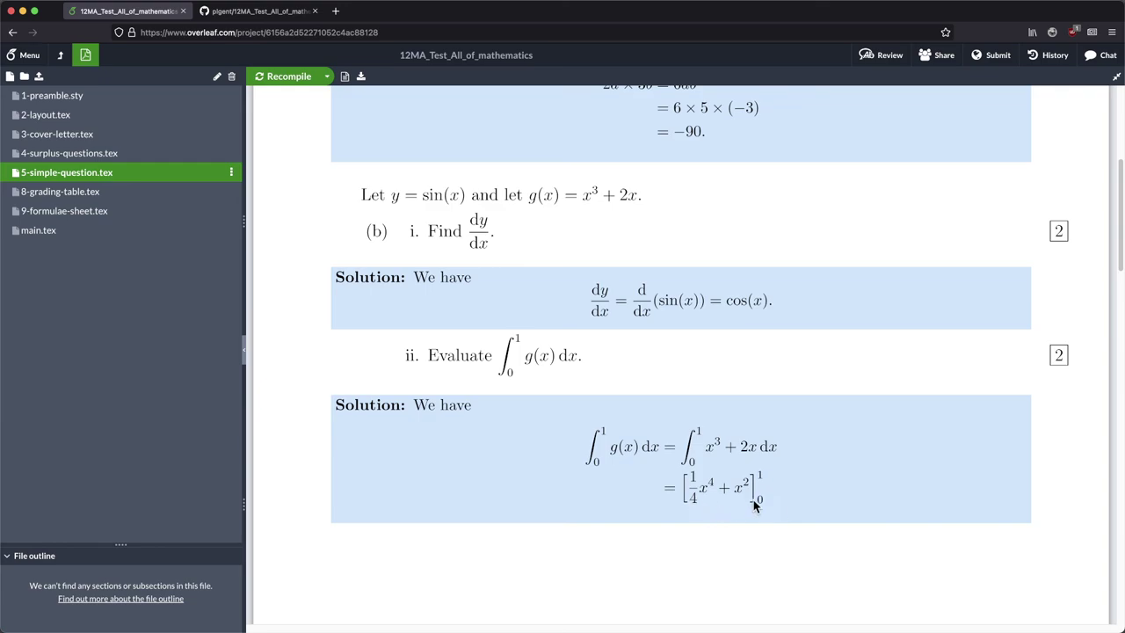
{"action": "left_click", "coordinate": [97, 173]}
Add the working line &= \frac{1}{4} + 1 - 0 \\ after the bracket line.
{"action": "left_click", "coordinate": [635, 445]}
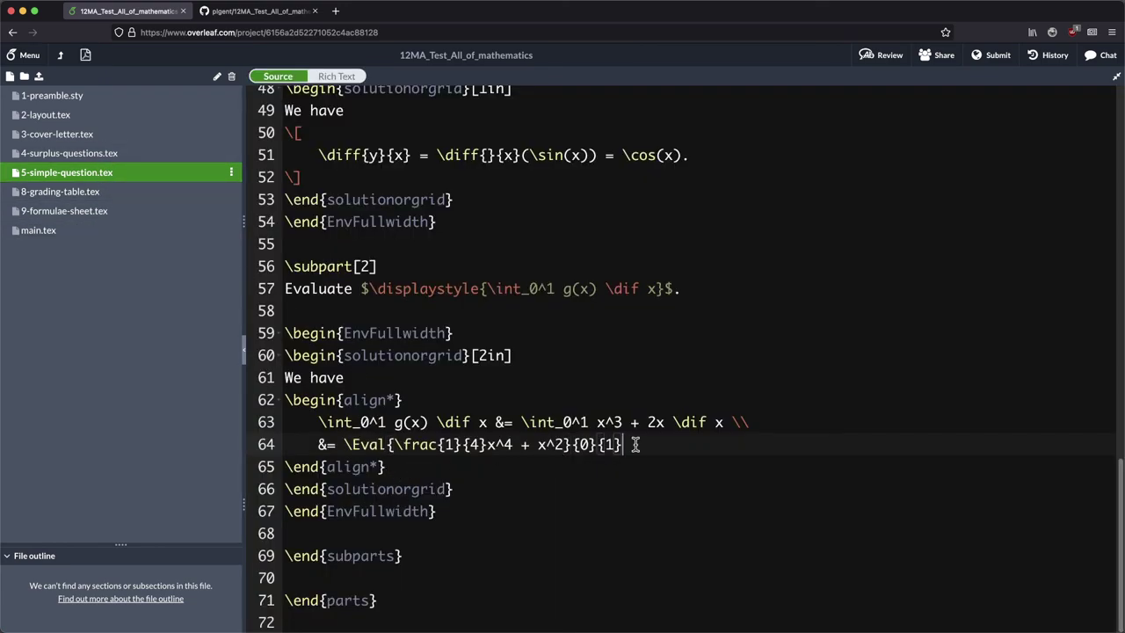
{"action": "type", "text": "\\\\"}
{"action": "key", "text": "Return"}
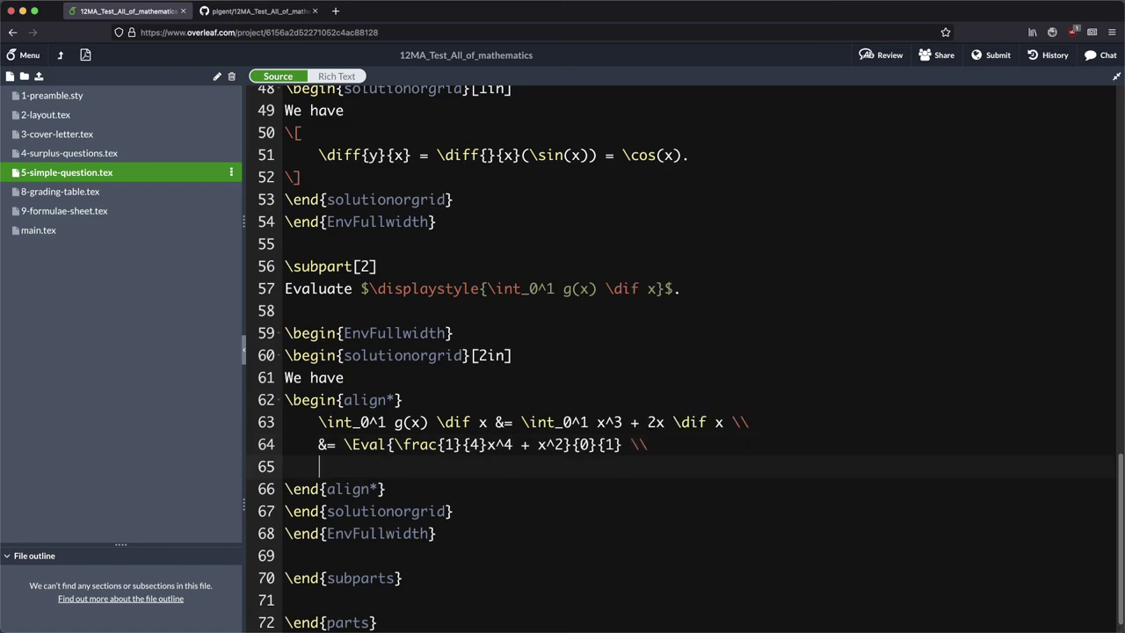
{"action": "type", "text": "&"}
{"action": "type", "text": "= \frac"}
{"action": "key", "text": "Return"}
{"action": "type", "text": "1}{}"}
{"action": "key", "text": "Tab"}
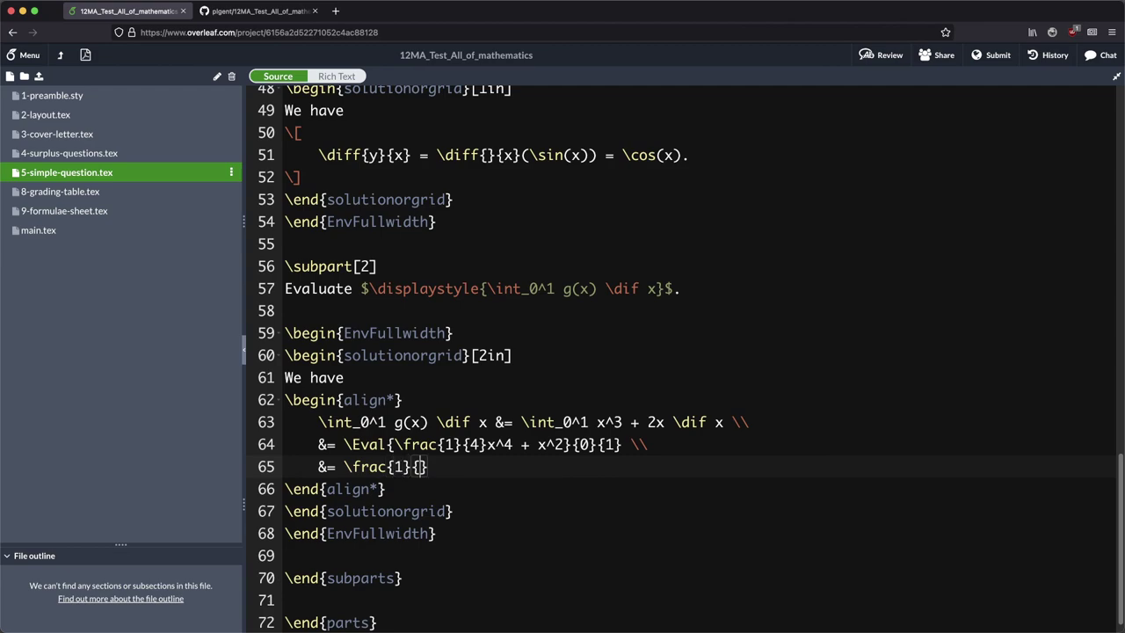
{"action": "type", "text": "4"}
{"action": "key", "text": "BackSpace"}
{"action": "key", "text": "Tab"}
{"action": "type", "text": "+ 1 - 0 \\\\"}
Add the final working line &= \frac{5}{4}.
{"action": "key", "text": "Return"}
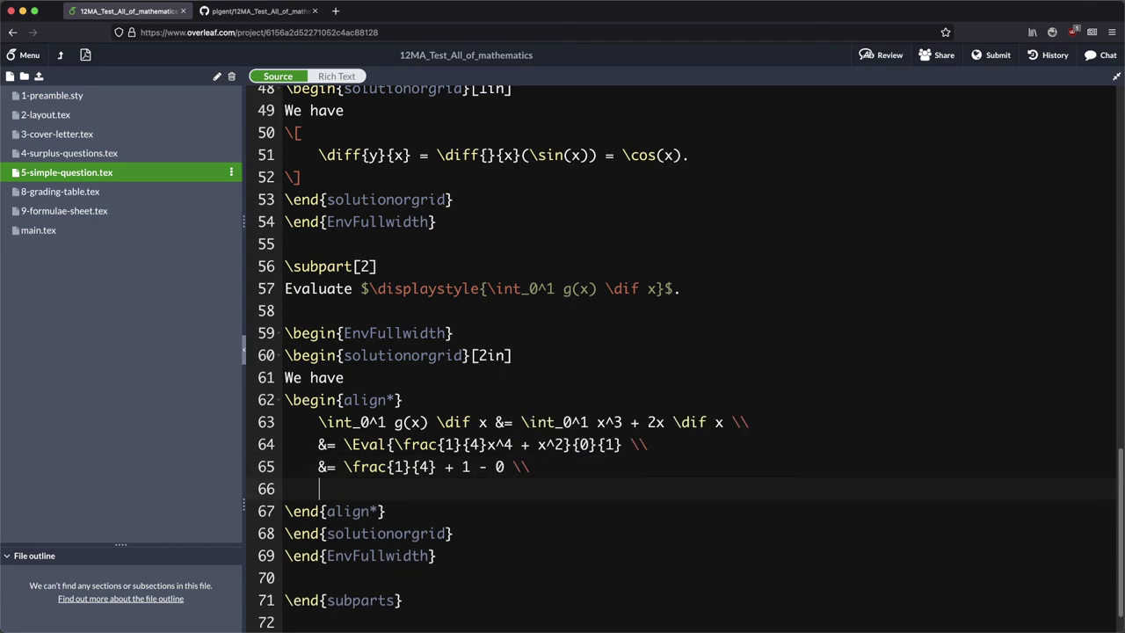
{"action": "type", "text": "&= \frac{}{}"}
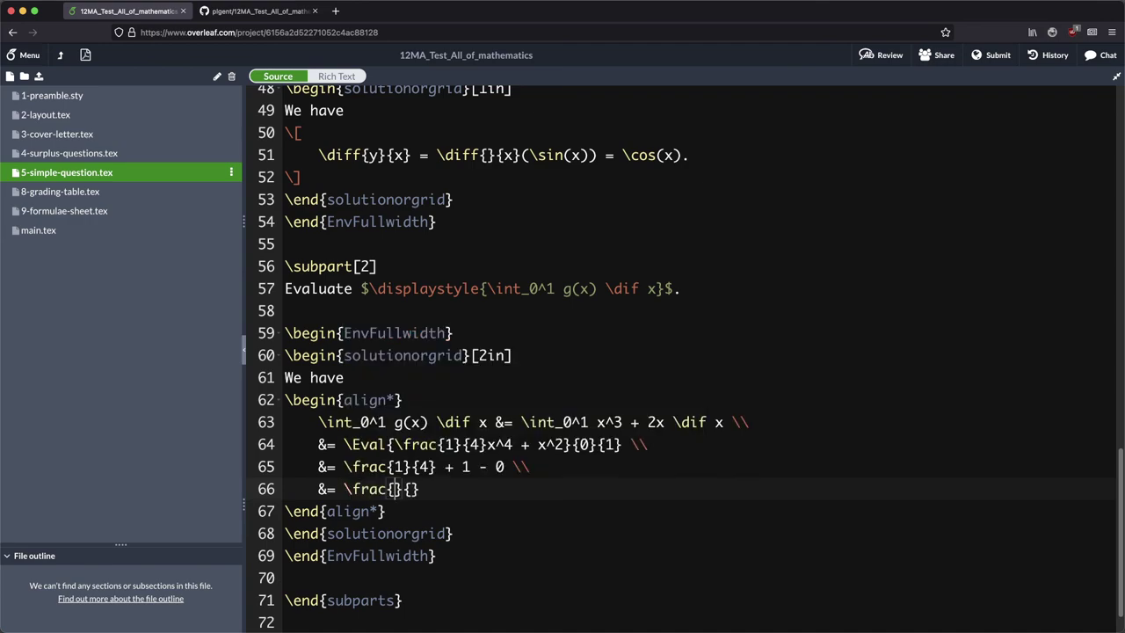
{"action": "type", "text": "5"}
{"action": "key", "text": "Tab"}
{"action": "type", "text": "4"}
{"action": "key", "text": "Tab"}
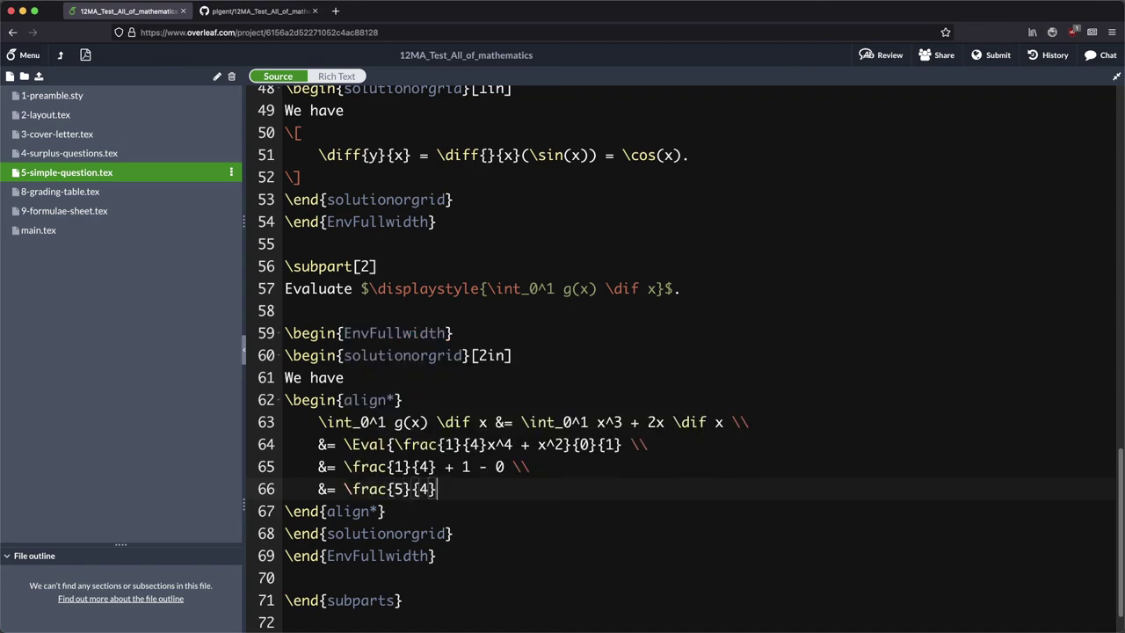
End 5/4 with a full stop, recompile, and scroll the PDF to inspect the solution box.
{"action": "type", "text": "."}
{"action": "left_click", "coordinate": [86, 55]}
{"action": "left_click", "coordinate": [294, 77]}
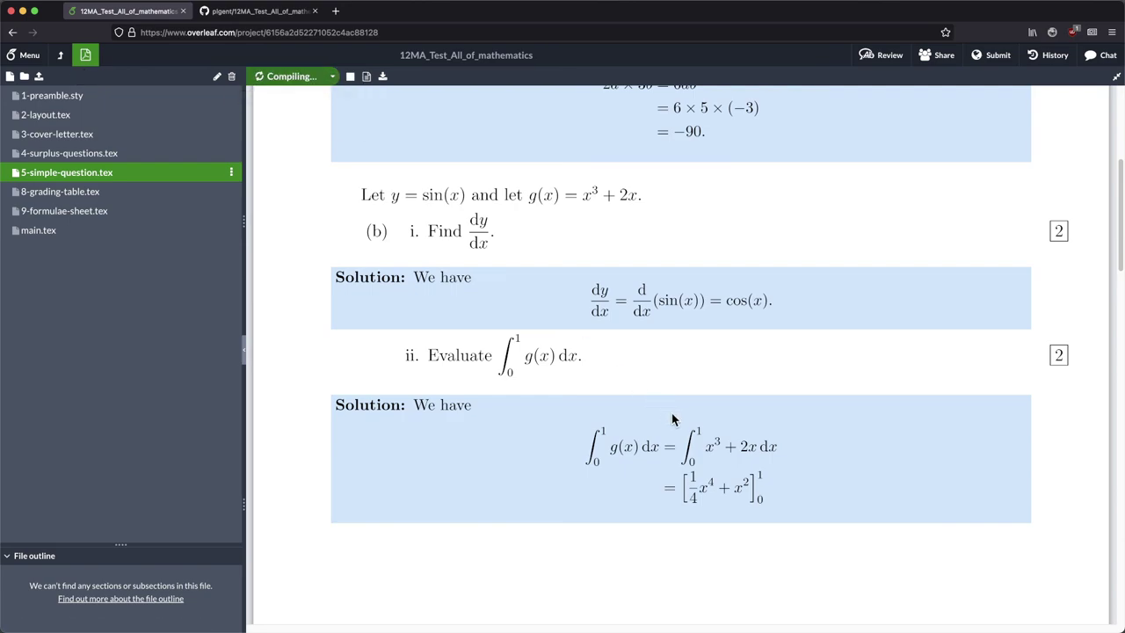
{"action": "scroll", "coordinate": [664, 432], "scroll_direction": "down", "scroll_amount": 1}
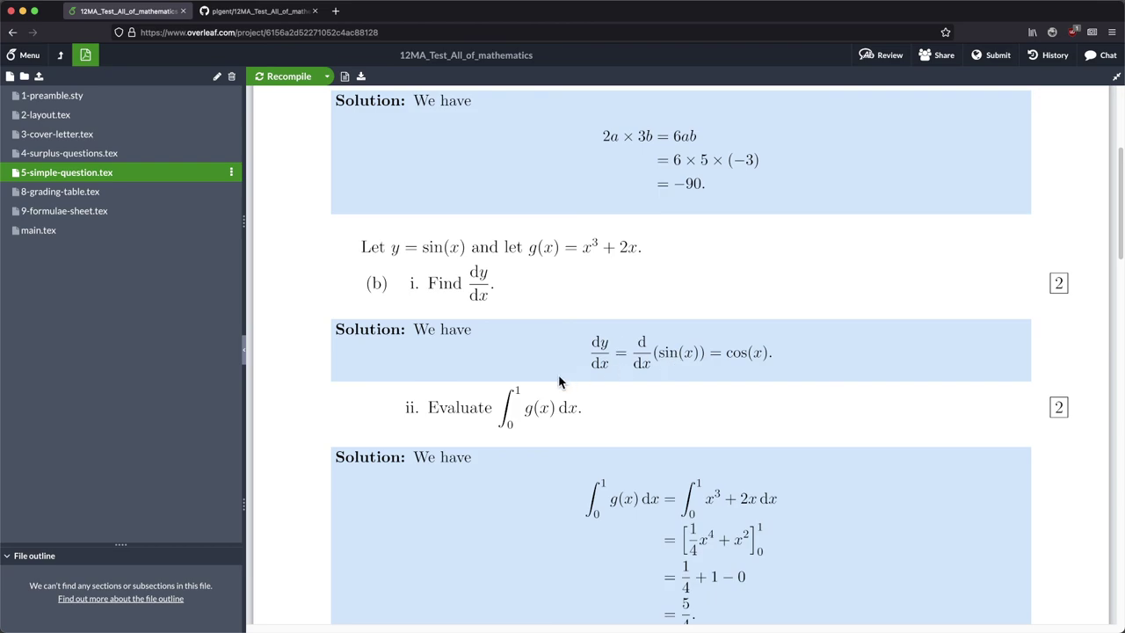
{"action": "scroll", "coordinate": [624, 427], "scroll_direction": "down", "scroll_amount": 5}
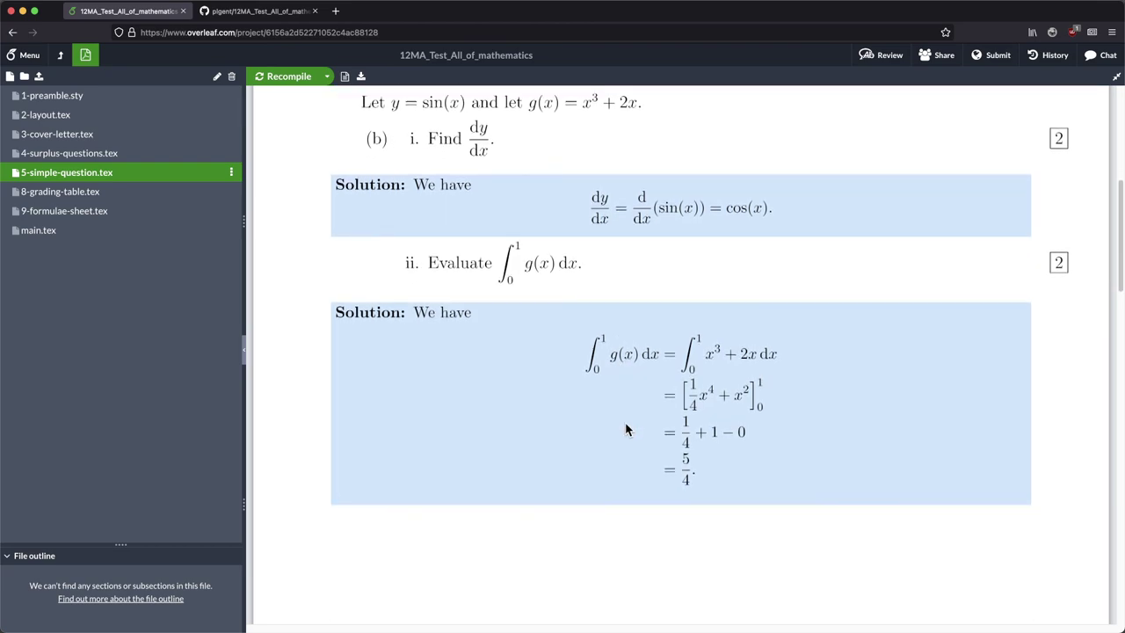
{"action": "scroll", "coordinate": [694, 466], "scroll_direction": "down", "scroll_amount": 2}
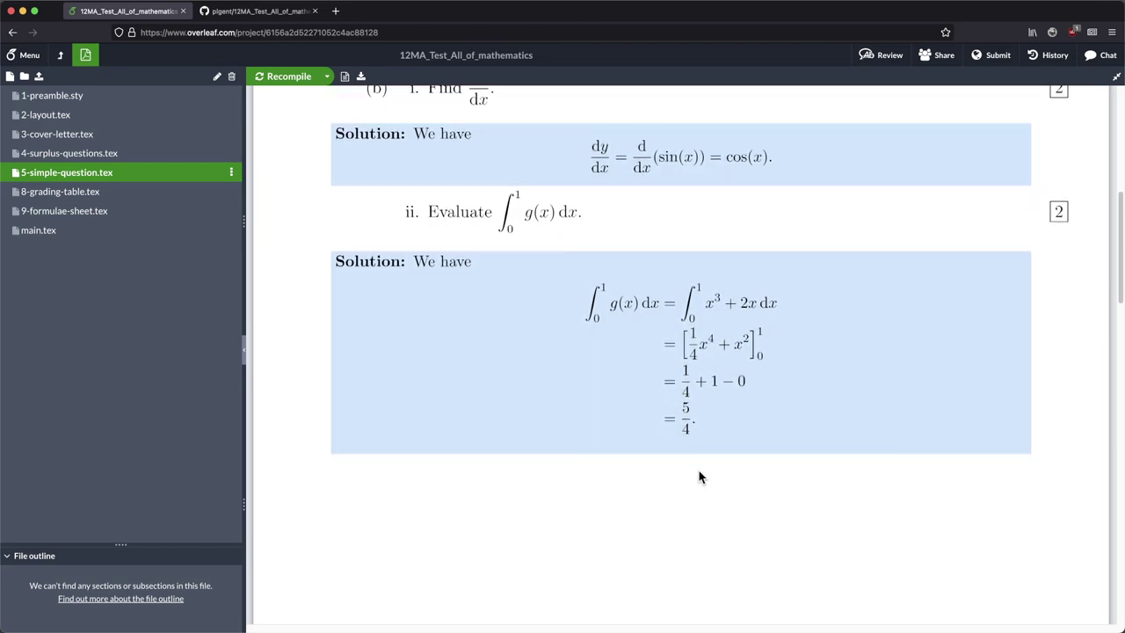
{"action": "scroll", "coordinate": [698, 475], "scroll_direction": "up", "scroll_amount": 1}
{"action": "scroll", "coordinate": [697, 467], "scroll_direction": "up", "scroll_amount": 1}
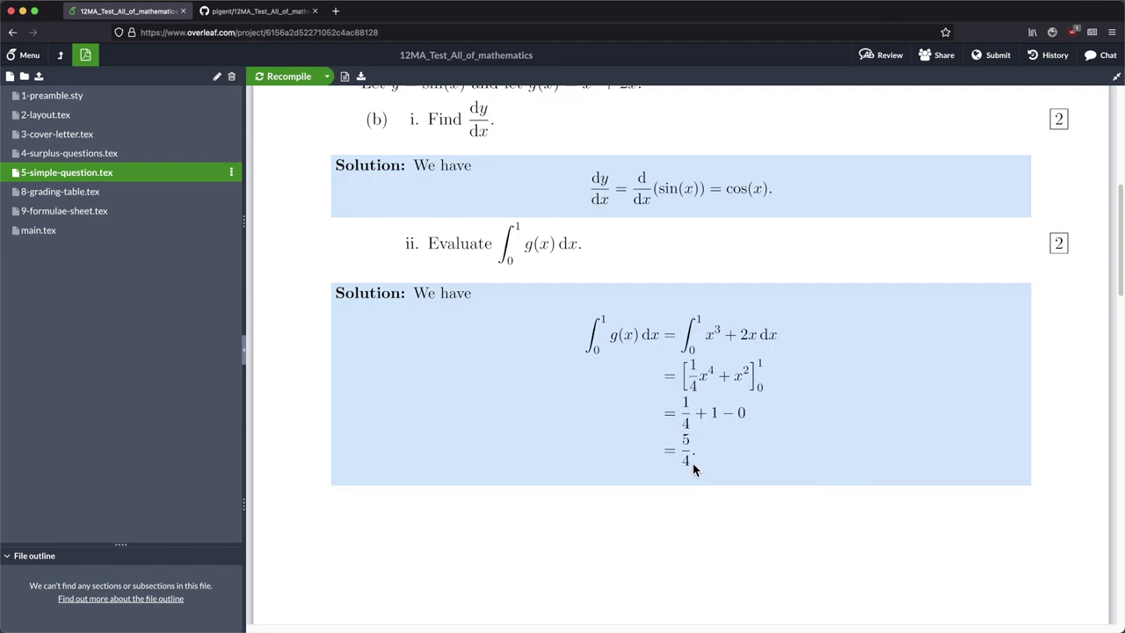
{"action": "scroll", "coordinate": [646, 440], "scroll_direction": "down", "scroll_amount": 2}
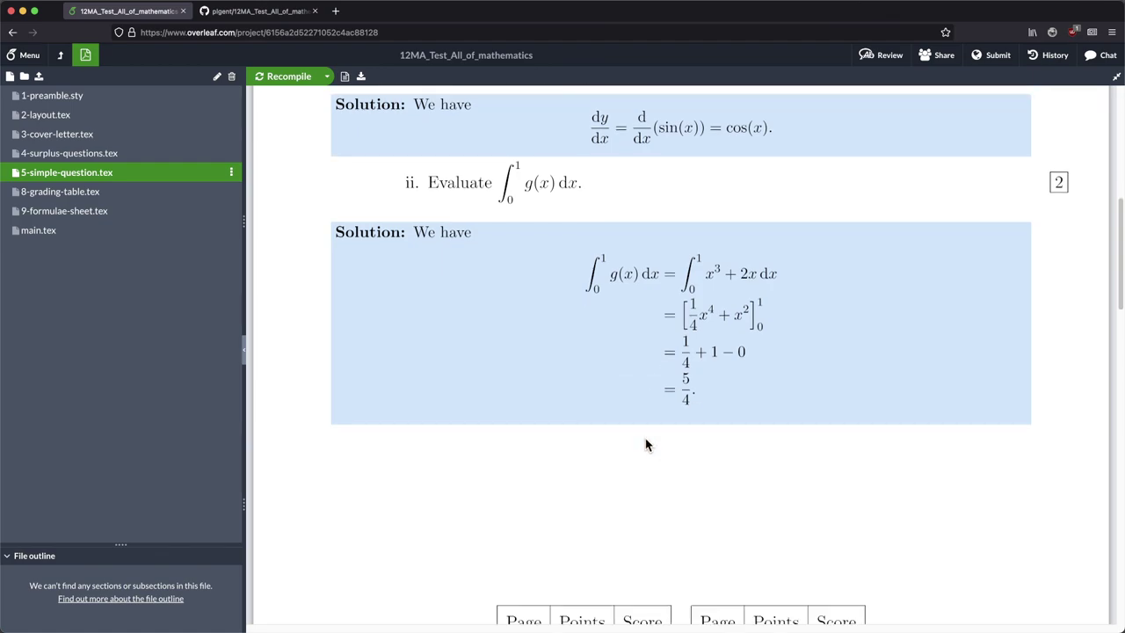